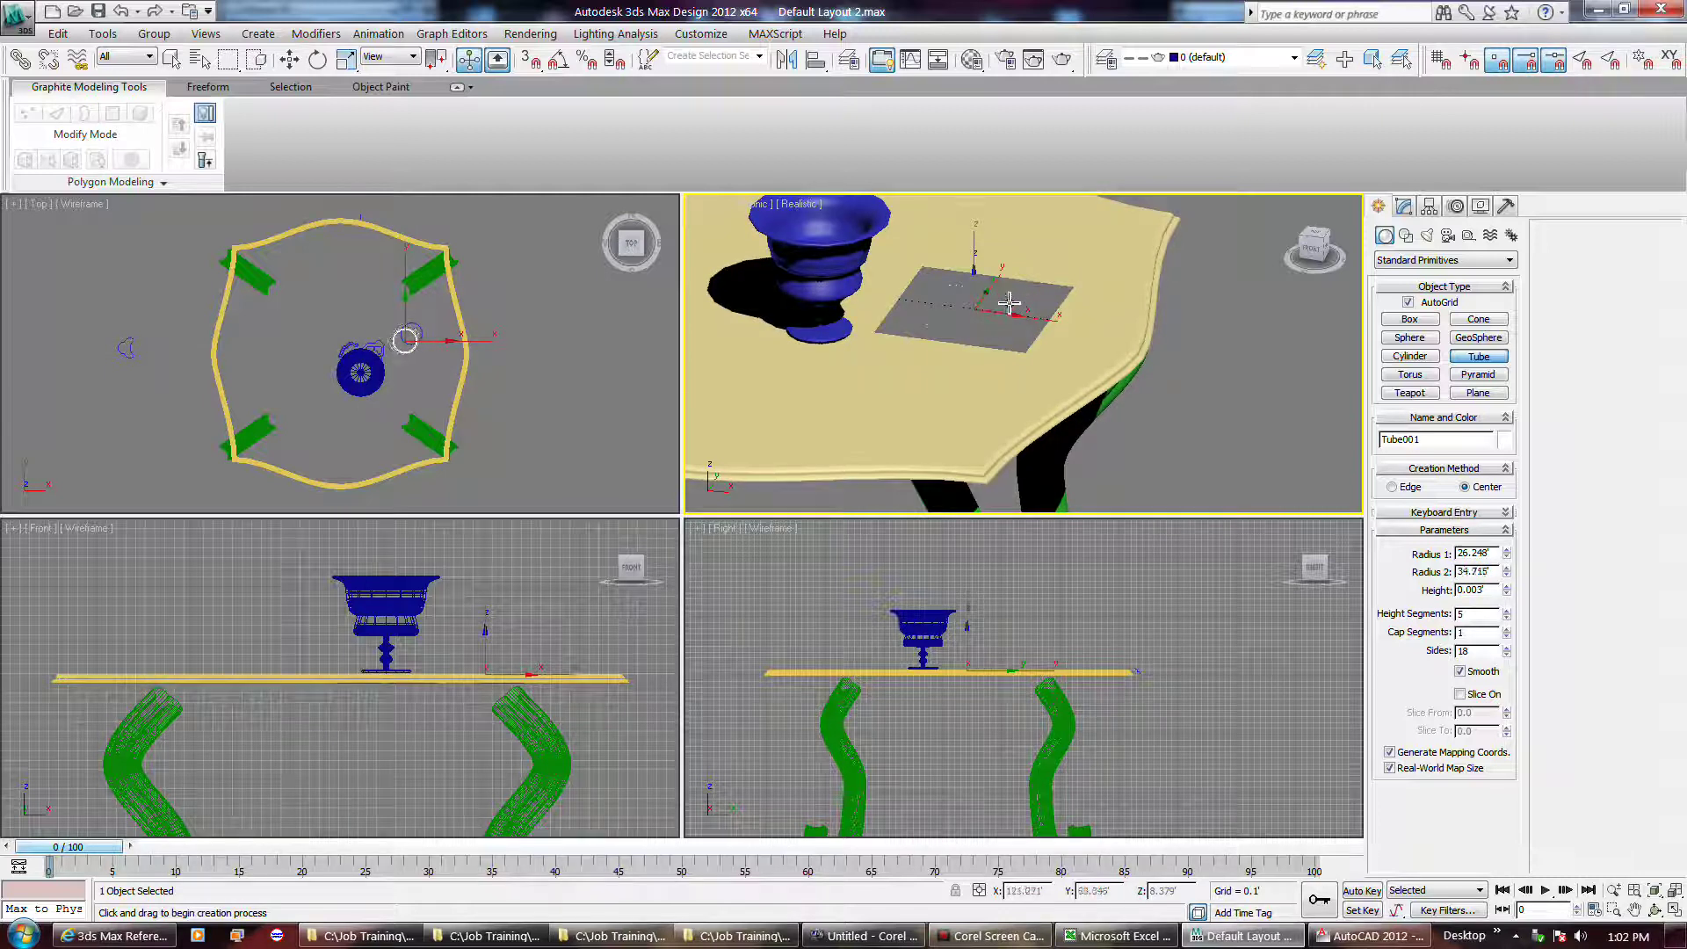
Step: Finish the tube on the tabletop with radii about 26.2' and 29.6' and height about 66.4', and name it Cat_001
click(1009, 300)
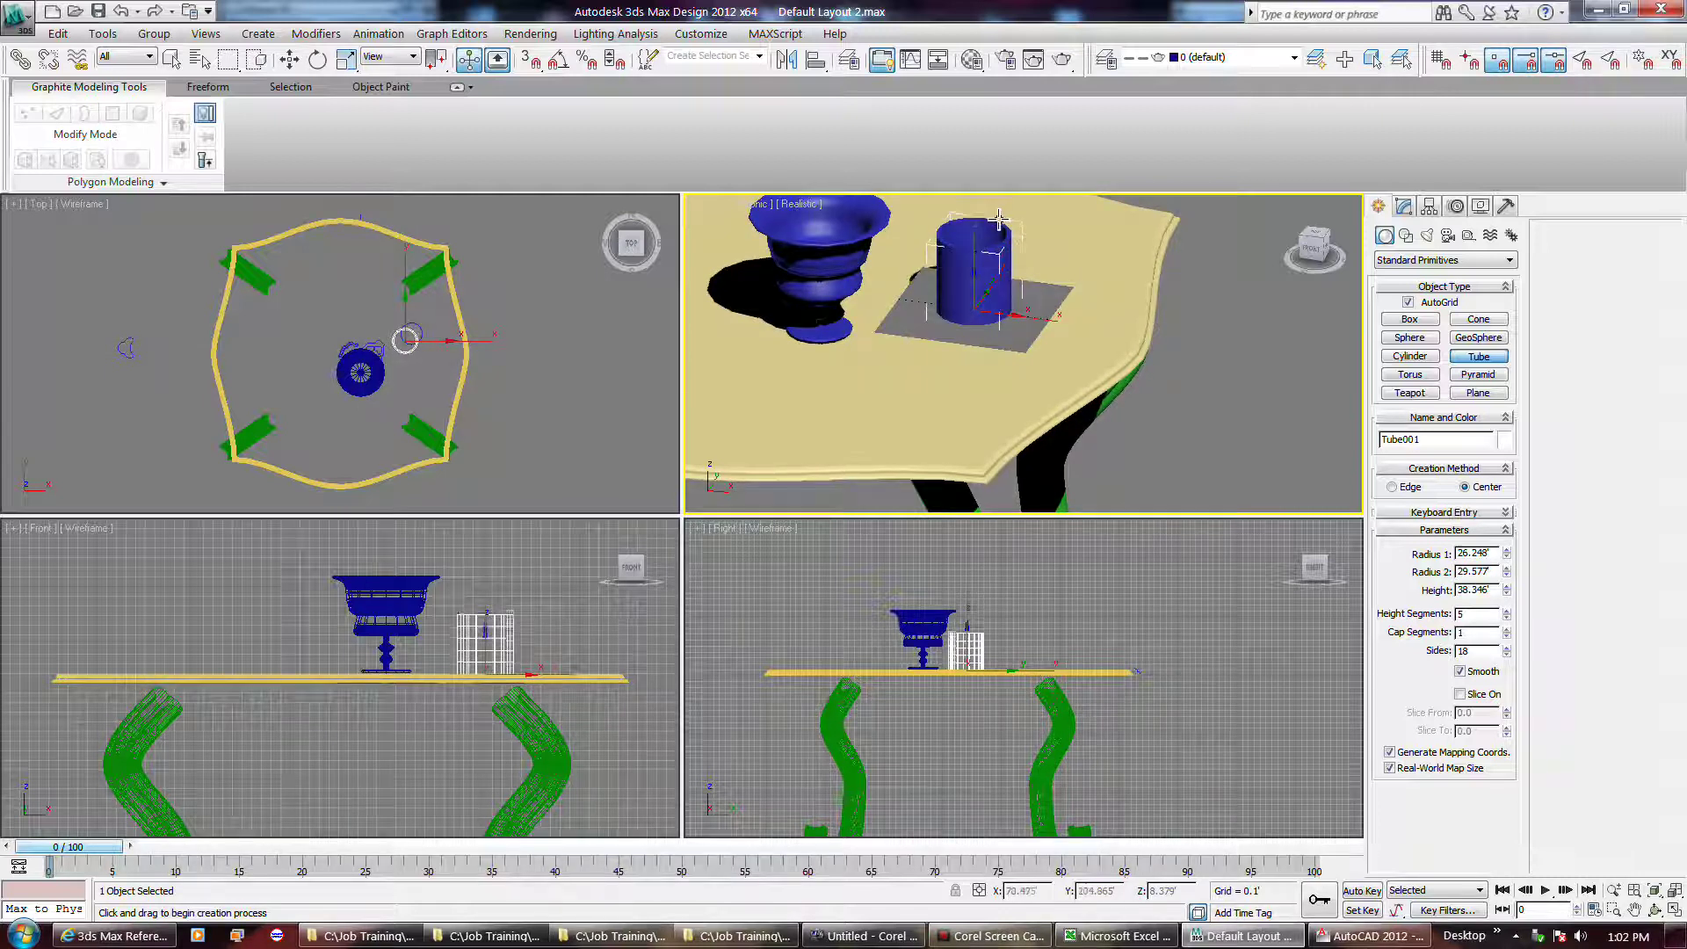
click(999, 221)
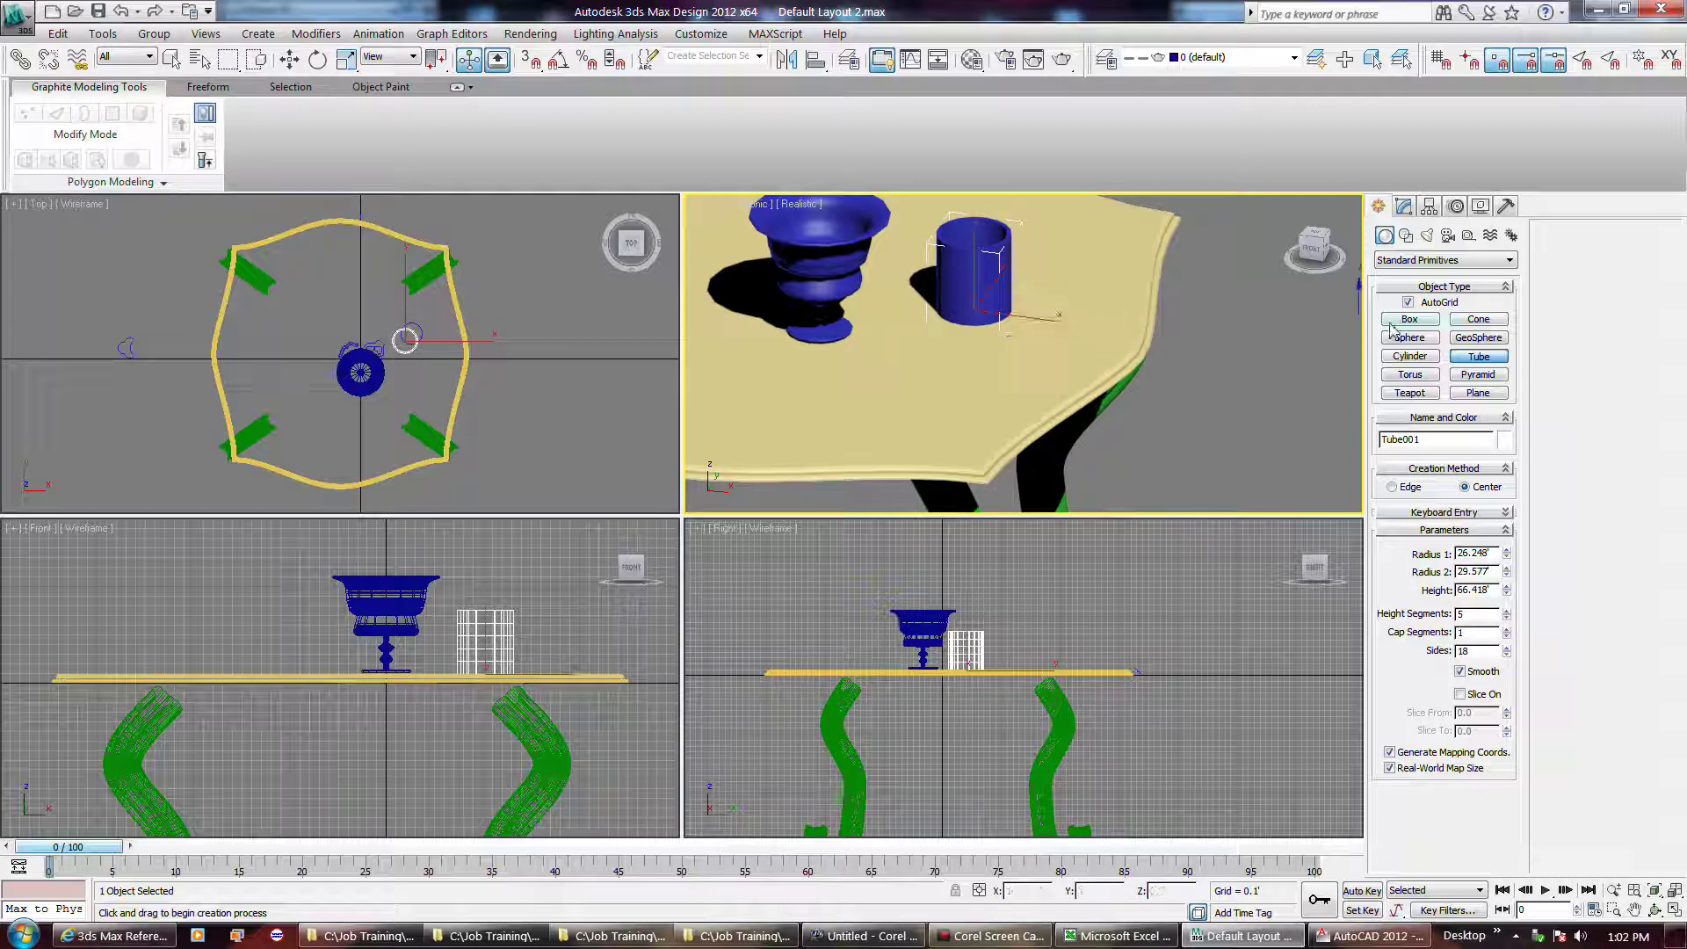
click(1401, 208)
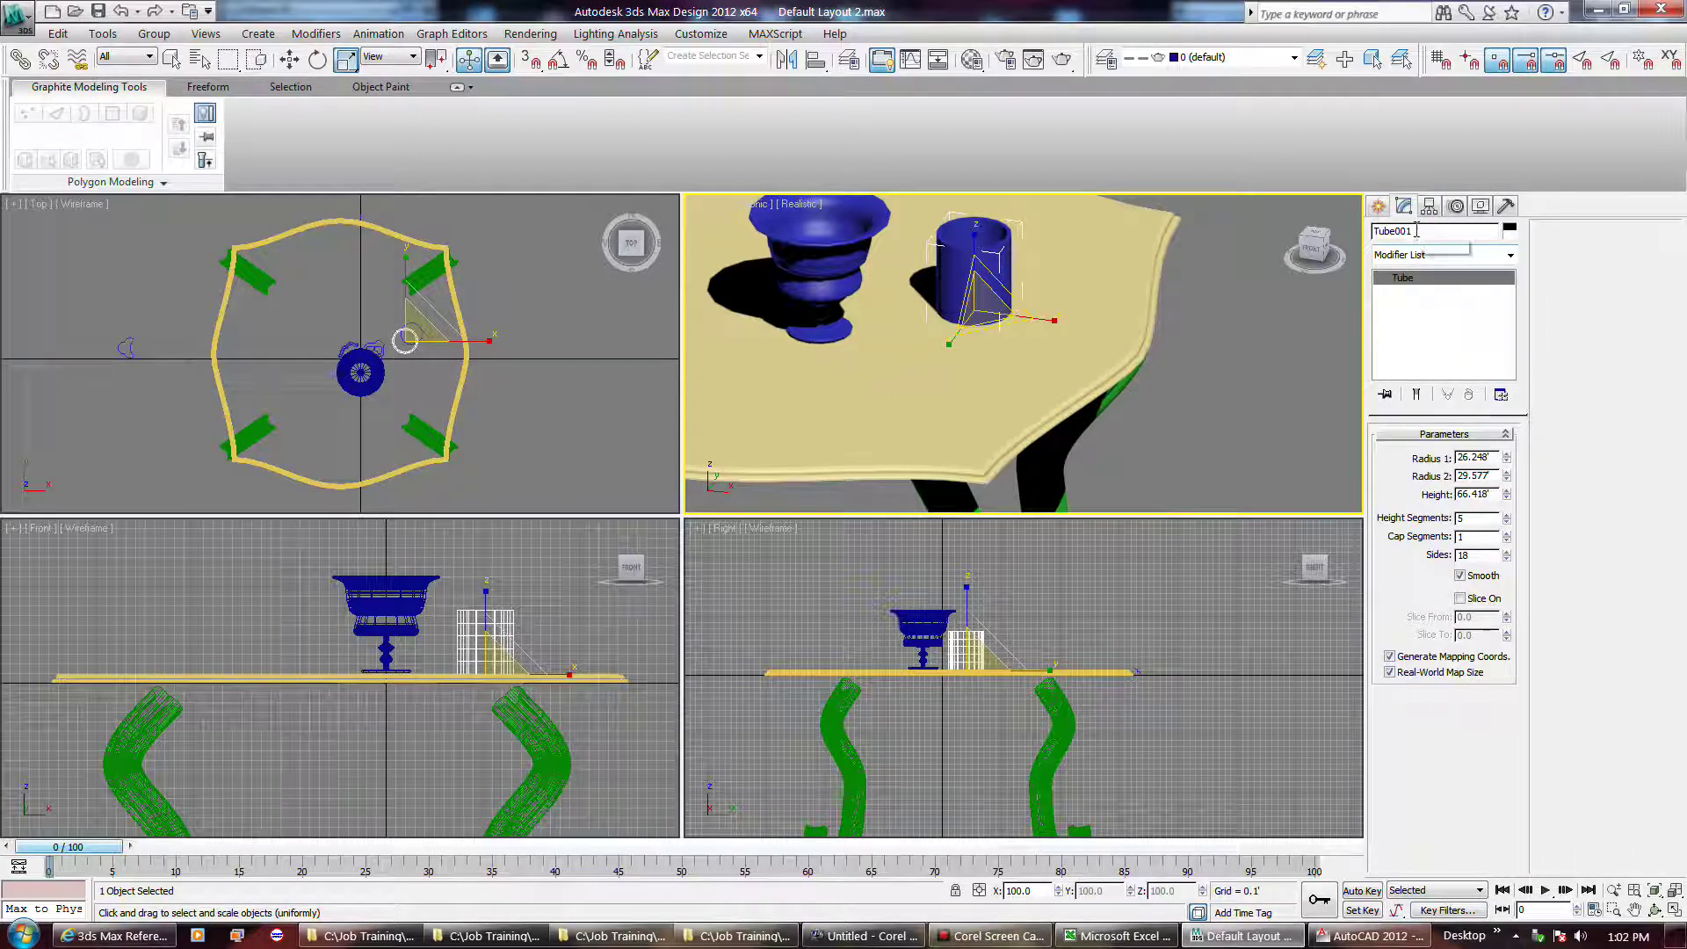
click(1411, 230)
double_click(1411, 230)
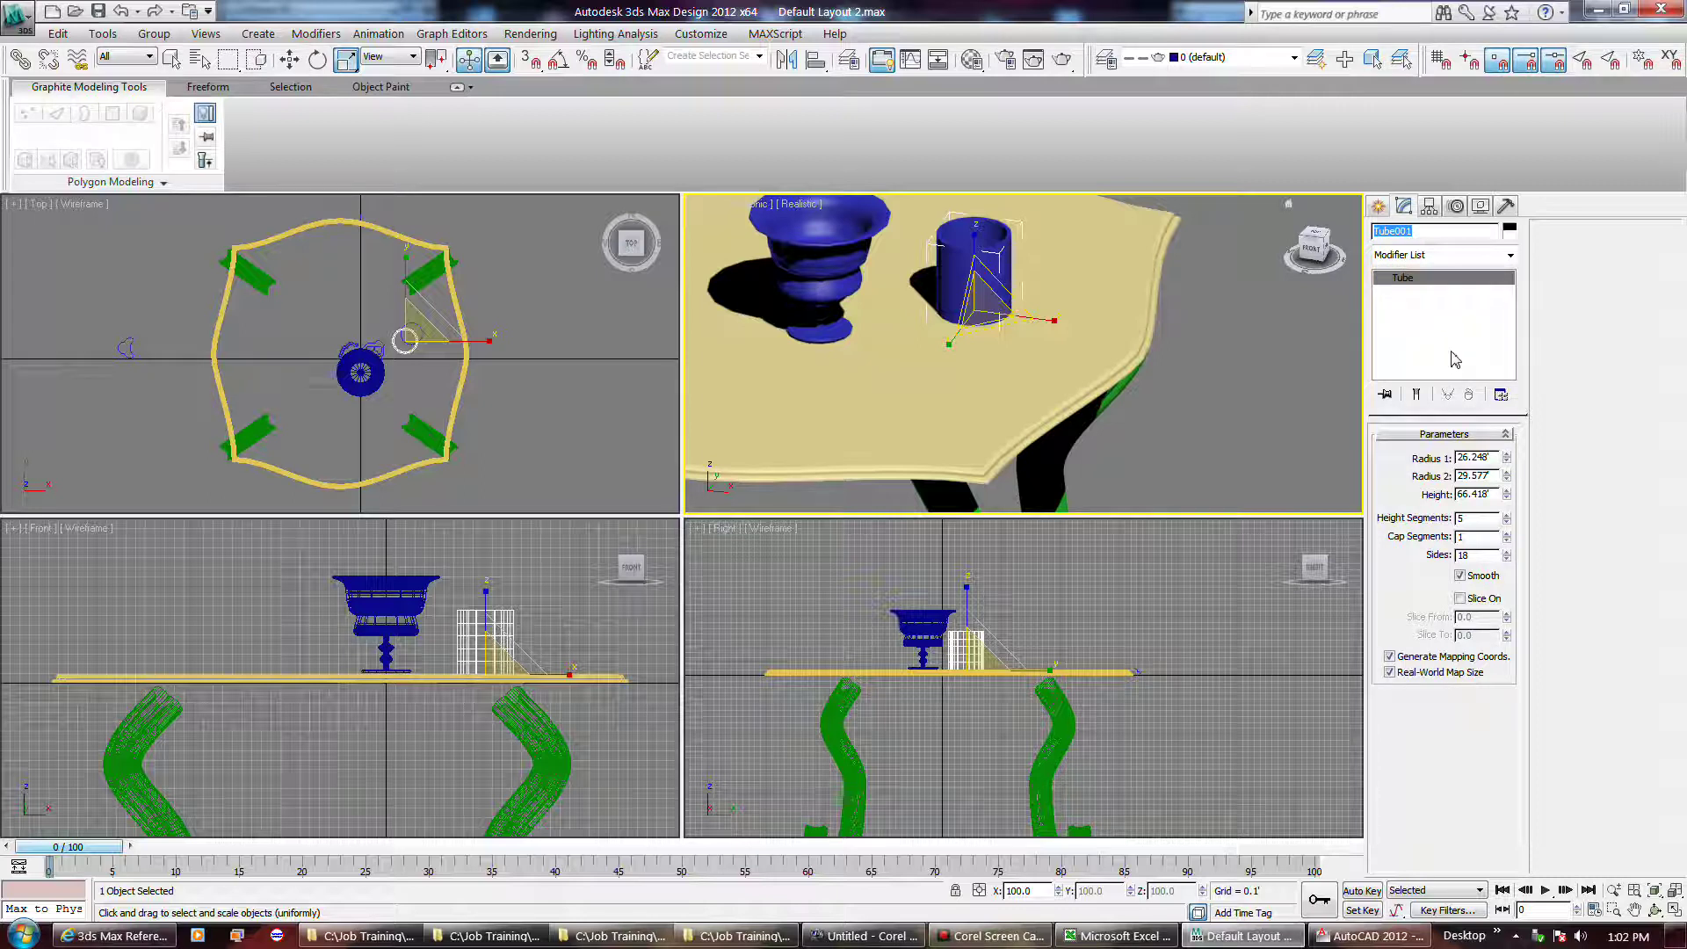
text(Ca)
click(1462, 362)
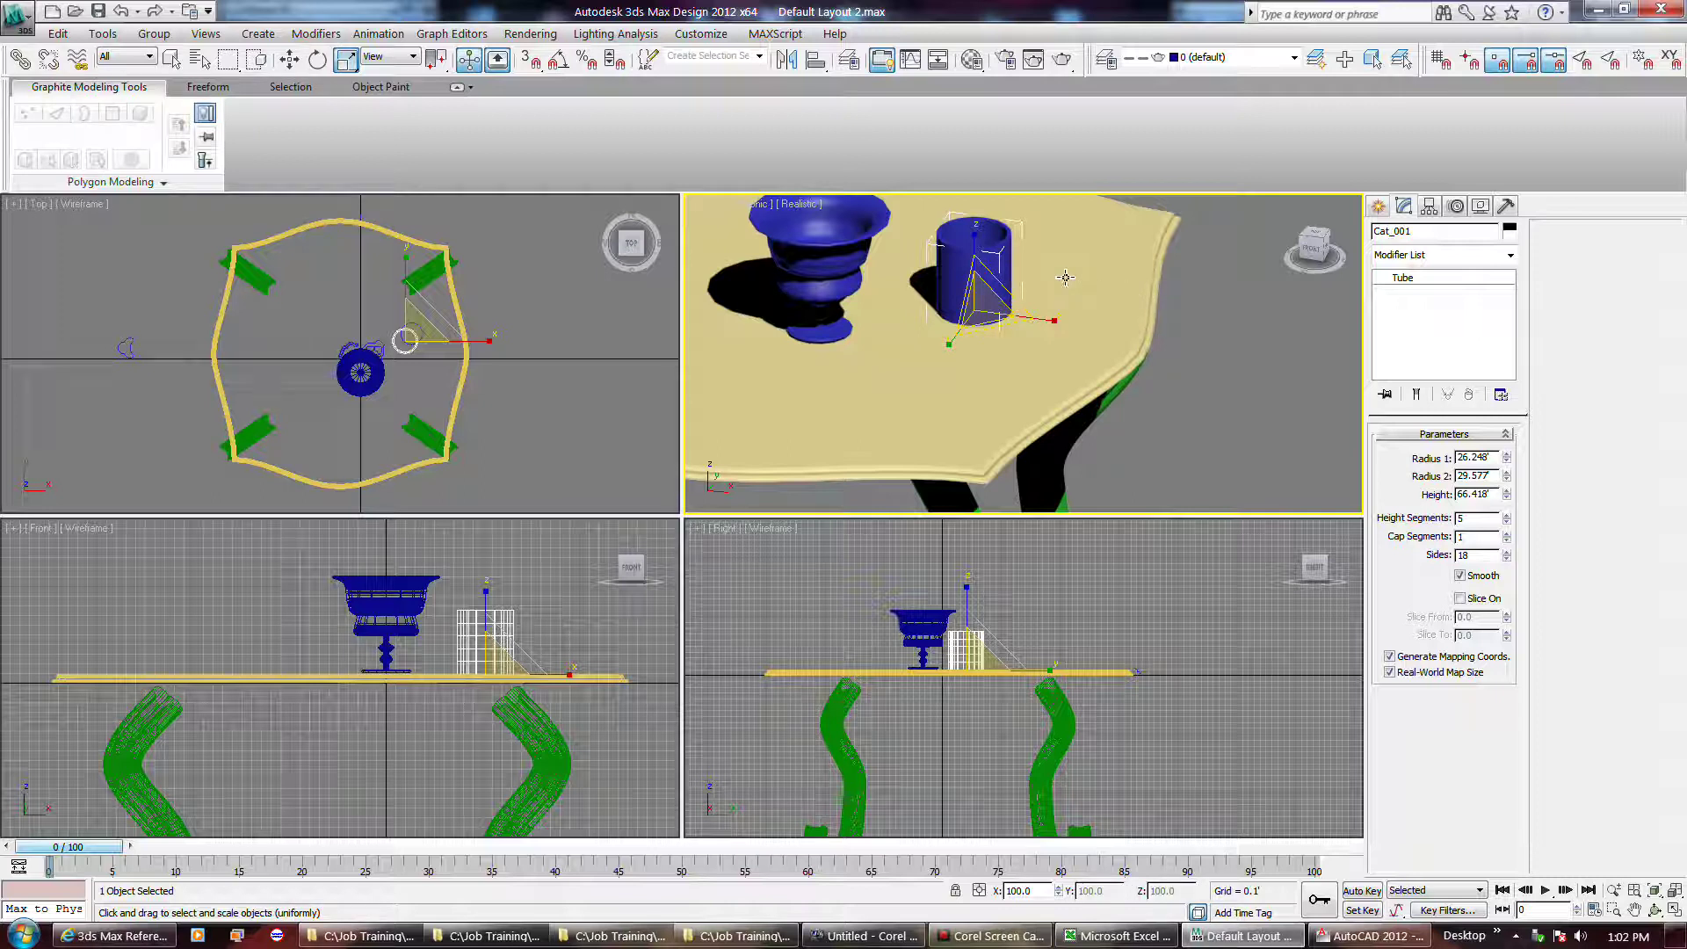
Step: Clone Cat_001 beside itself near the table's edge as a single instance named Cat_002
click(289, 59)
shift+drag(992, 253, 1089, 266)
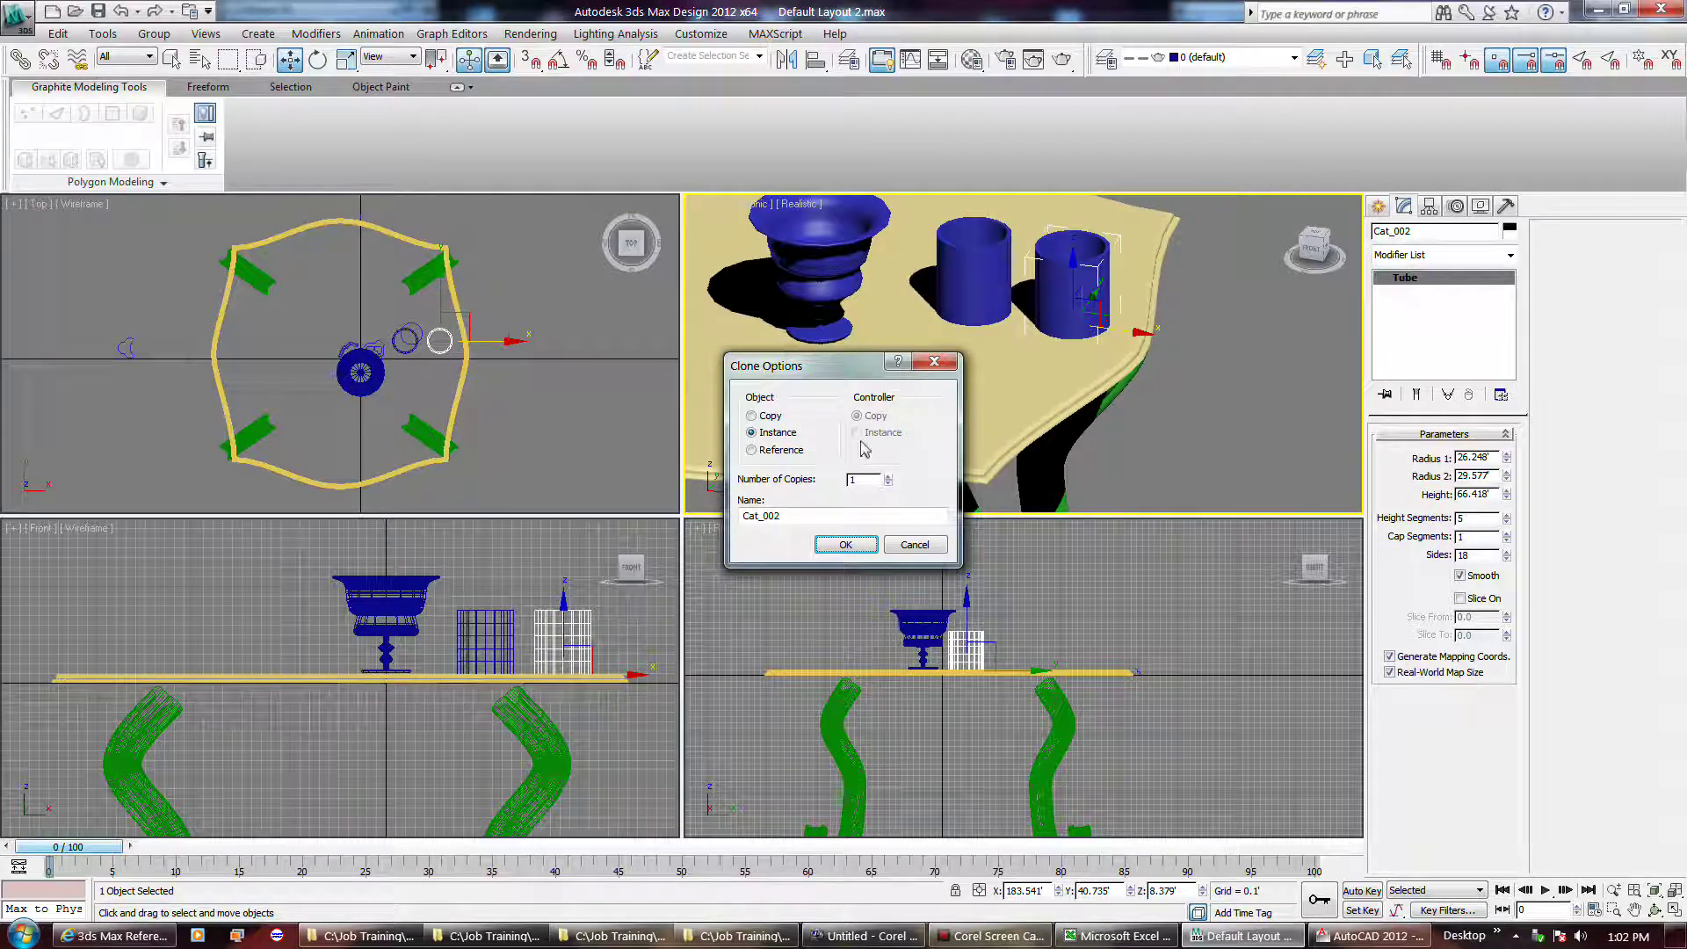
click(845, 544)
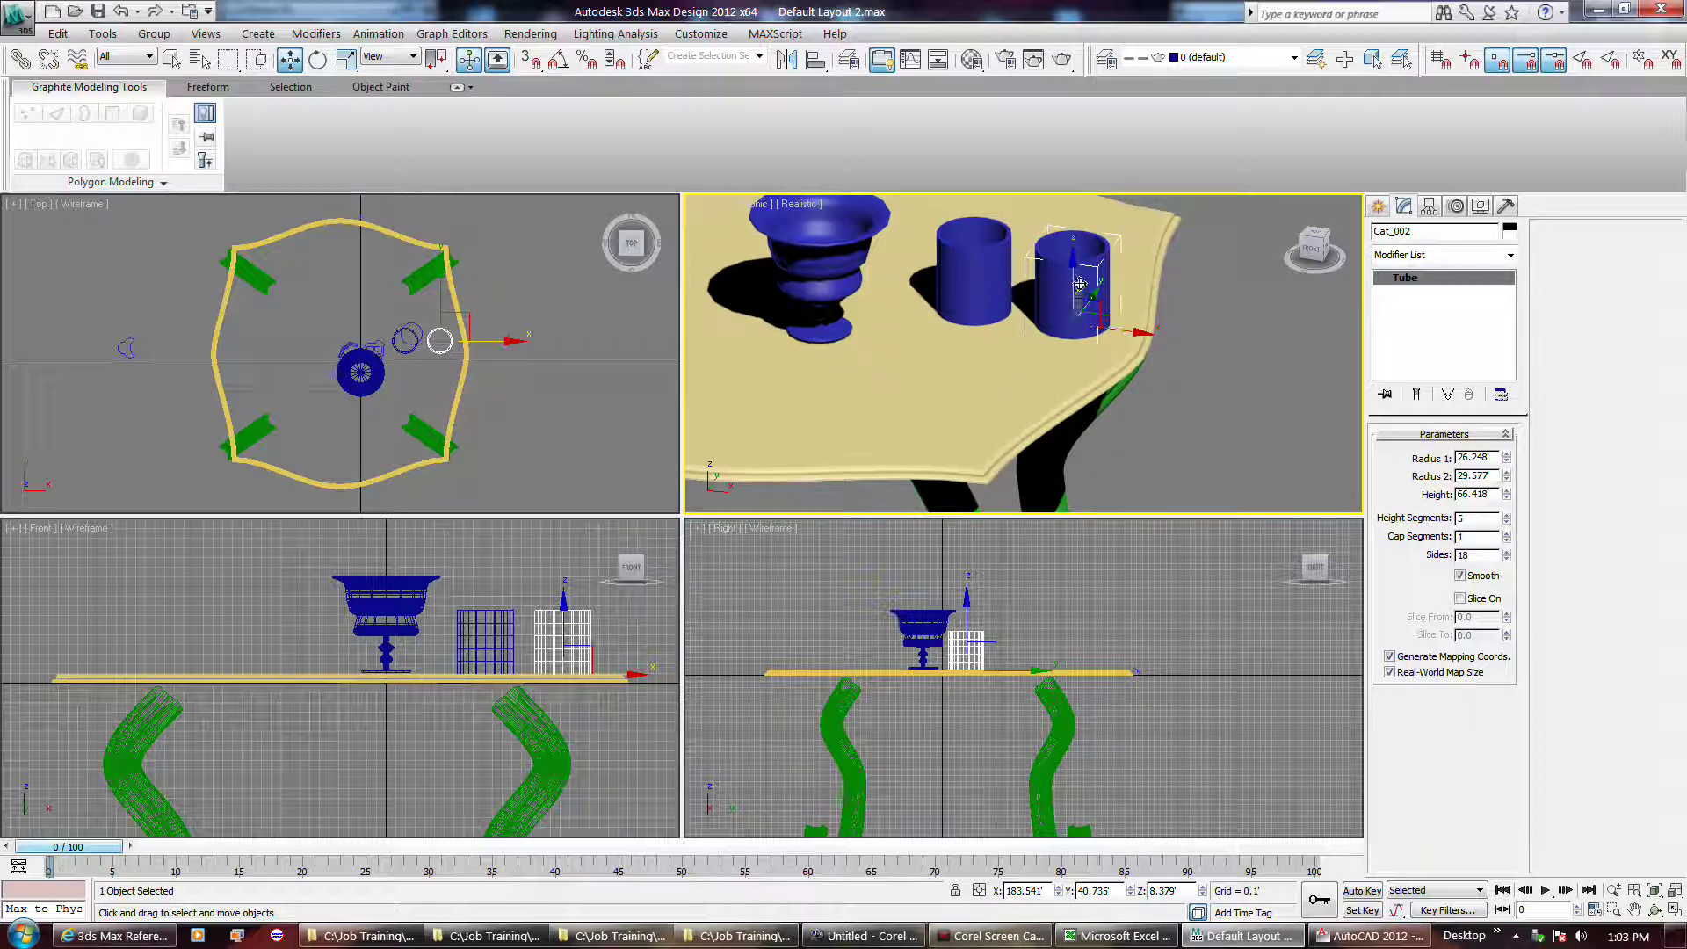
Step: Clone Cat_002 to a spot off the table as one independent copy named Cat_003
shift+drag(1079, 284, 1216, 303)
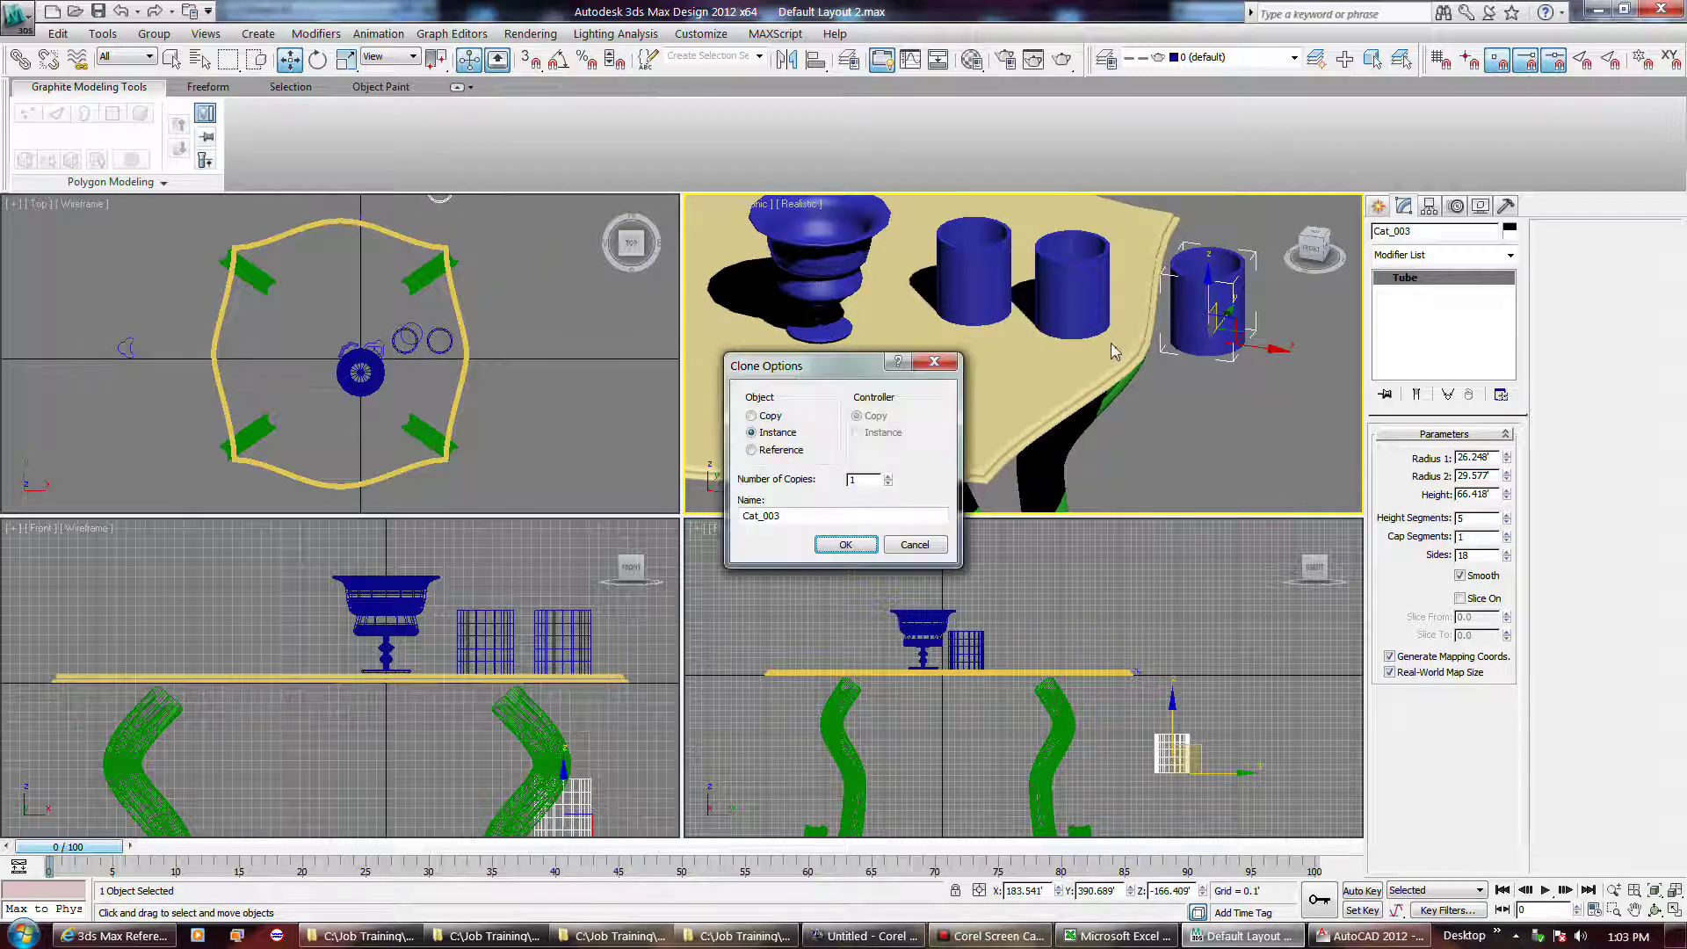
click(753, 415)
click(845, 544)
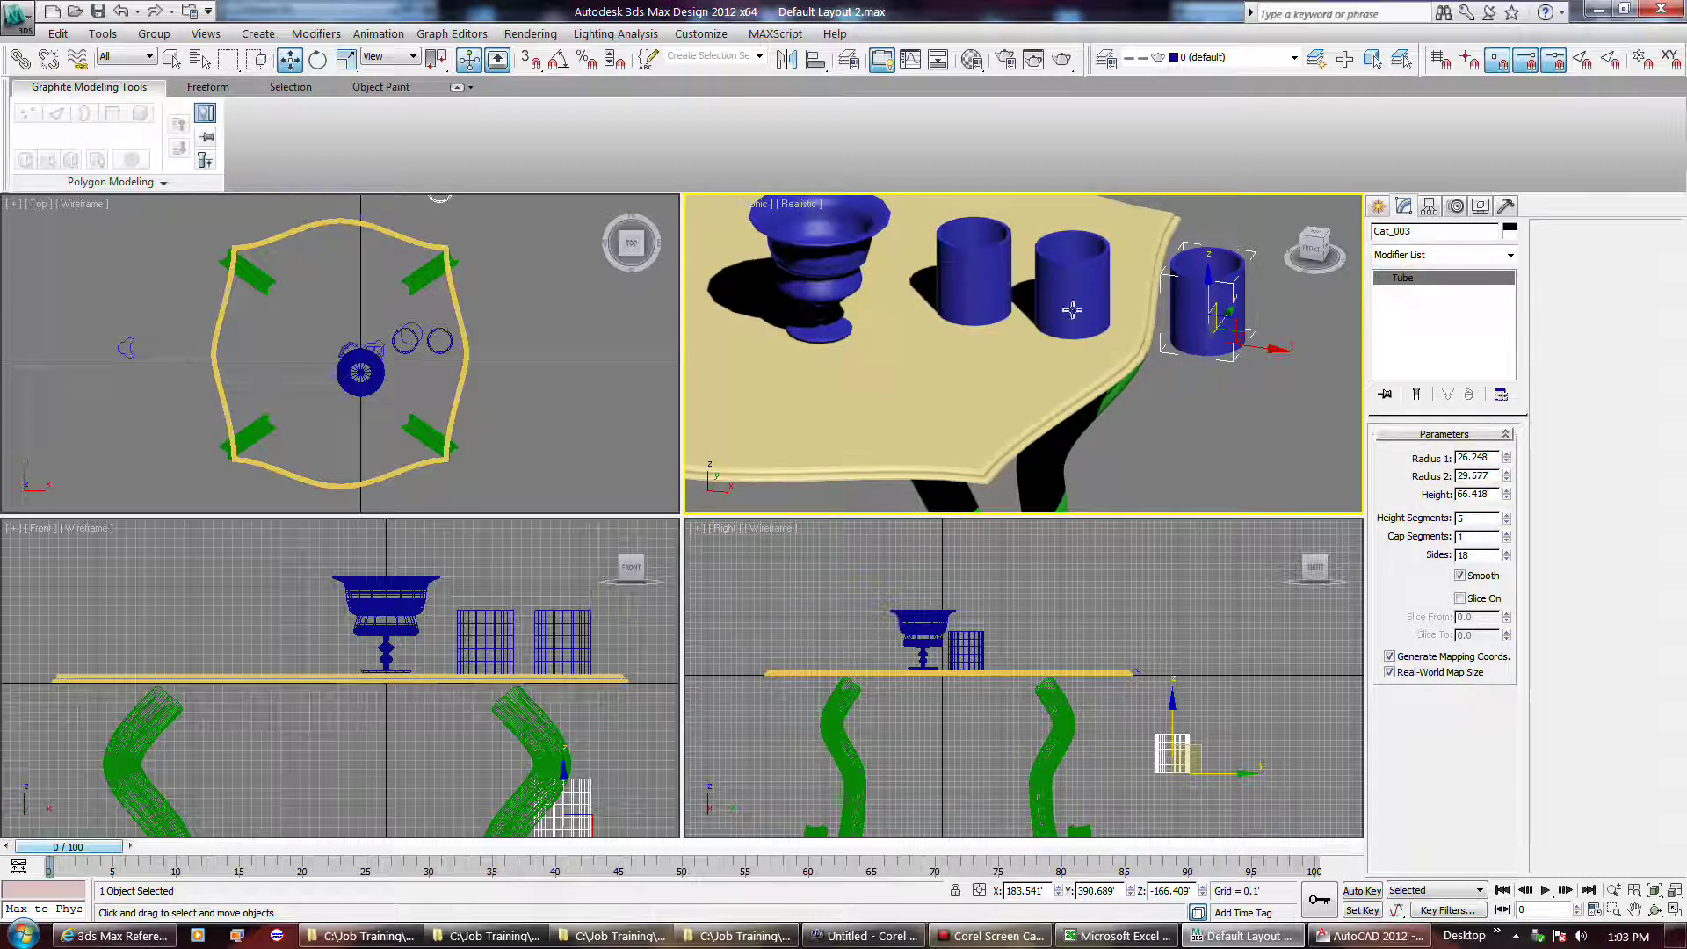
Step: Reduce Radius 1 of Cat_001 to about 14.96', and select each of the two instanced tubes to compare their parameters
click(975, 273)
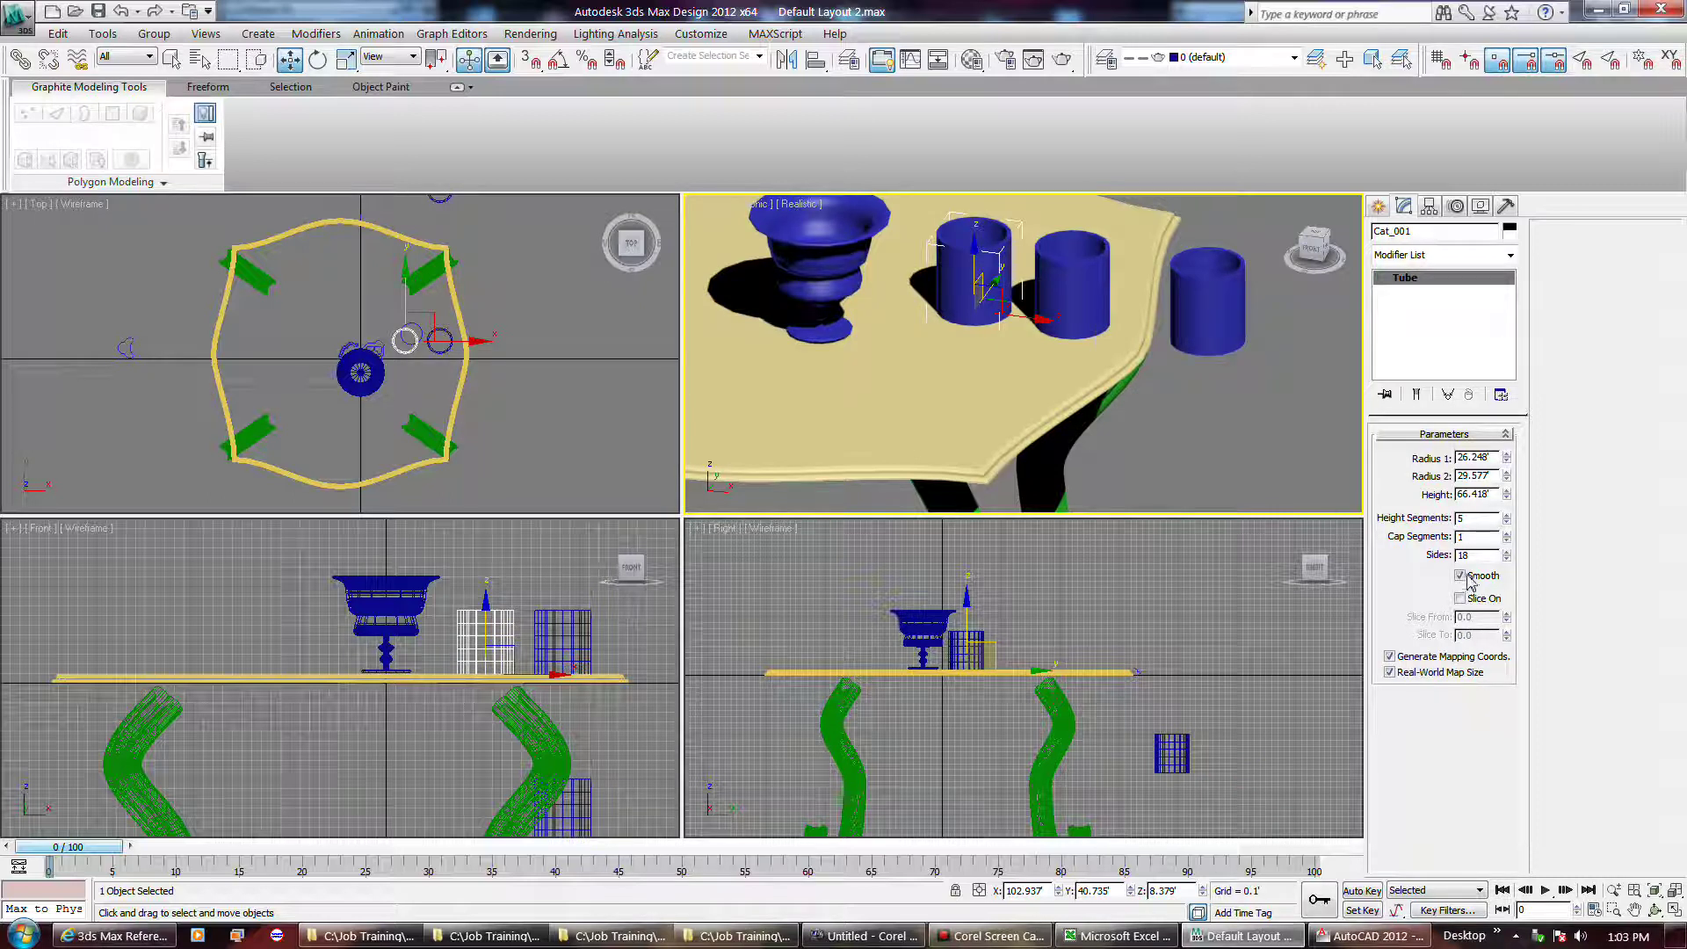
drag(1505, 457, 1513, 513)
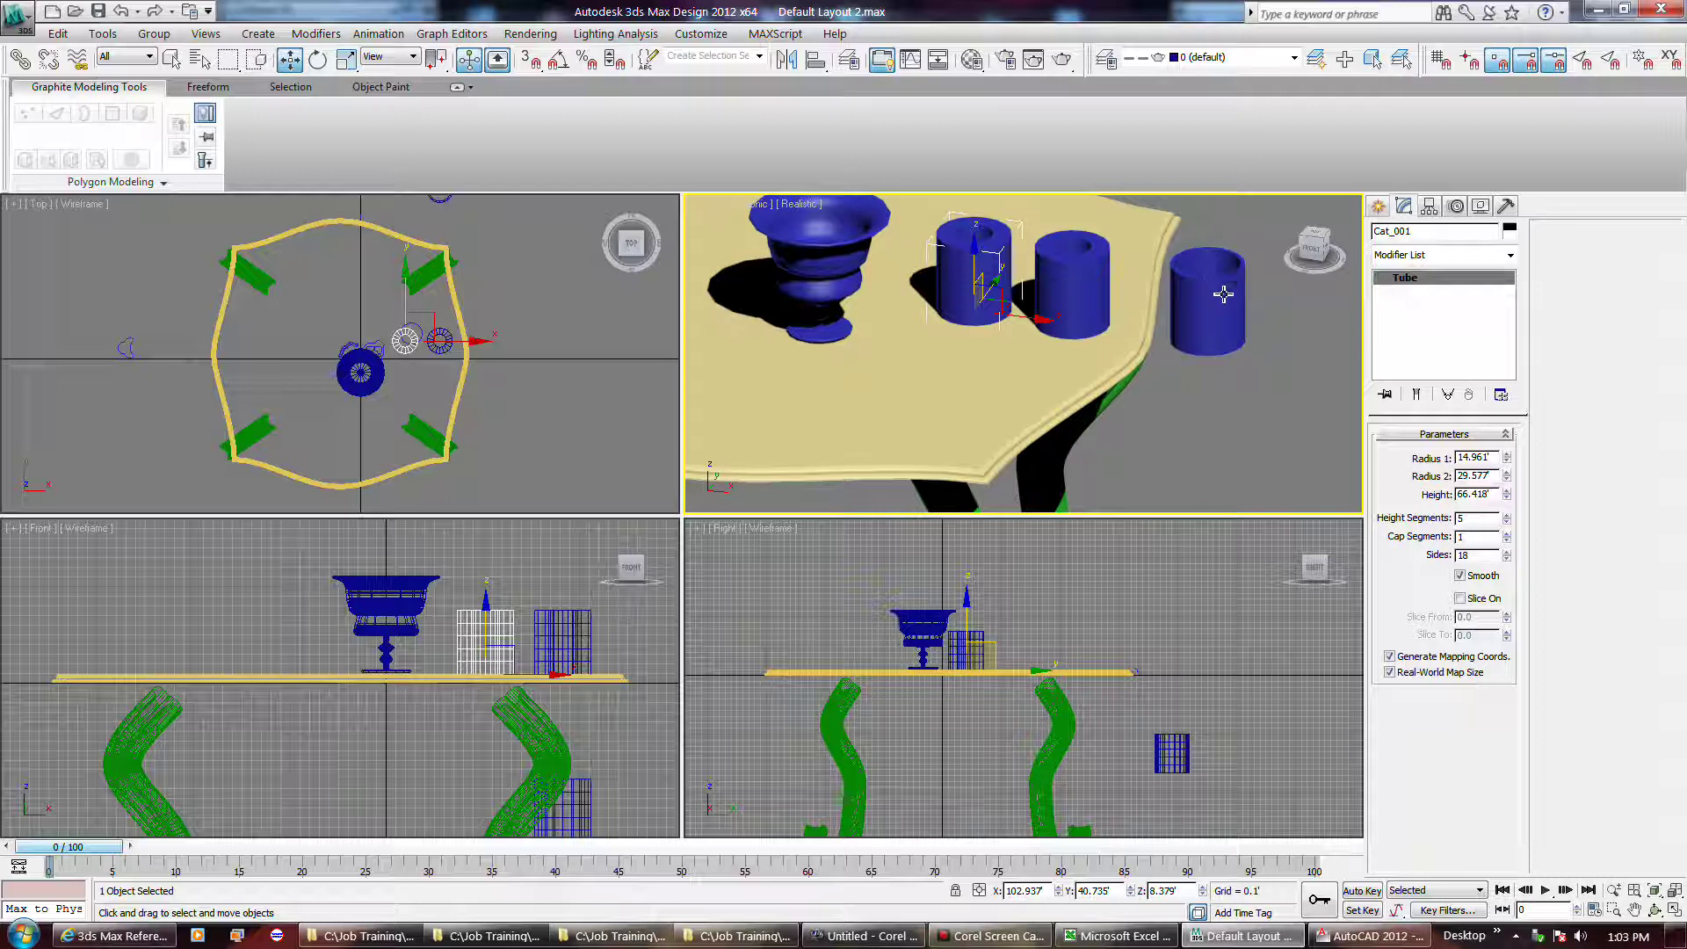
click(1200, 403)
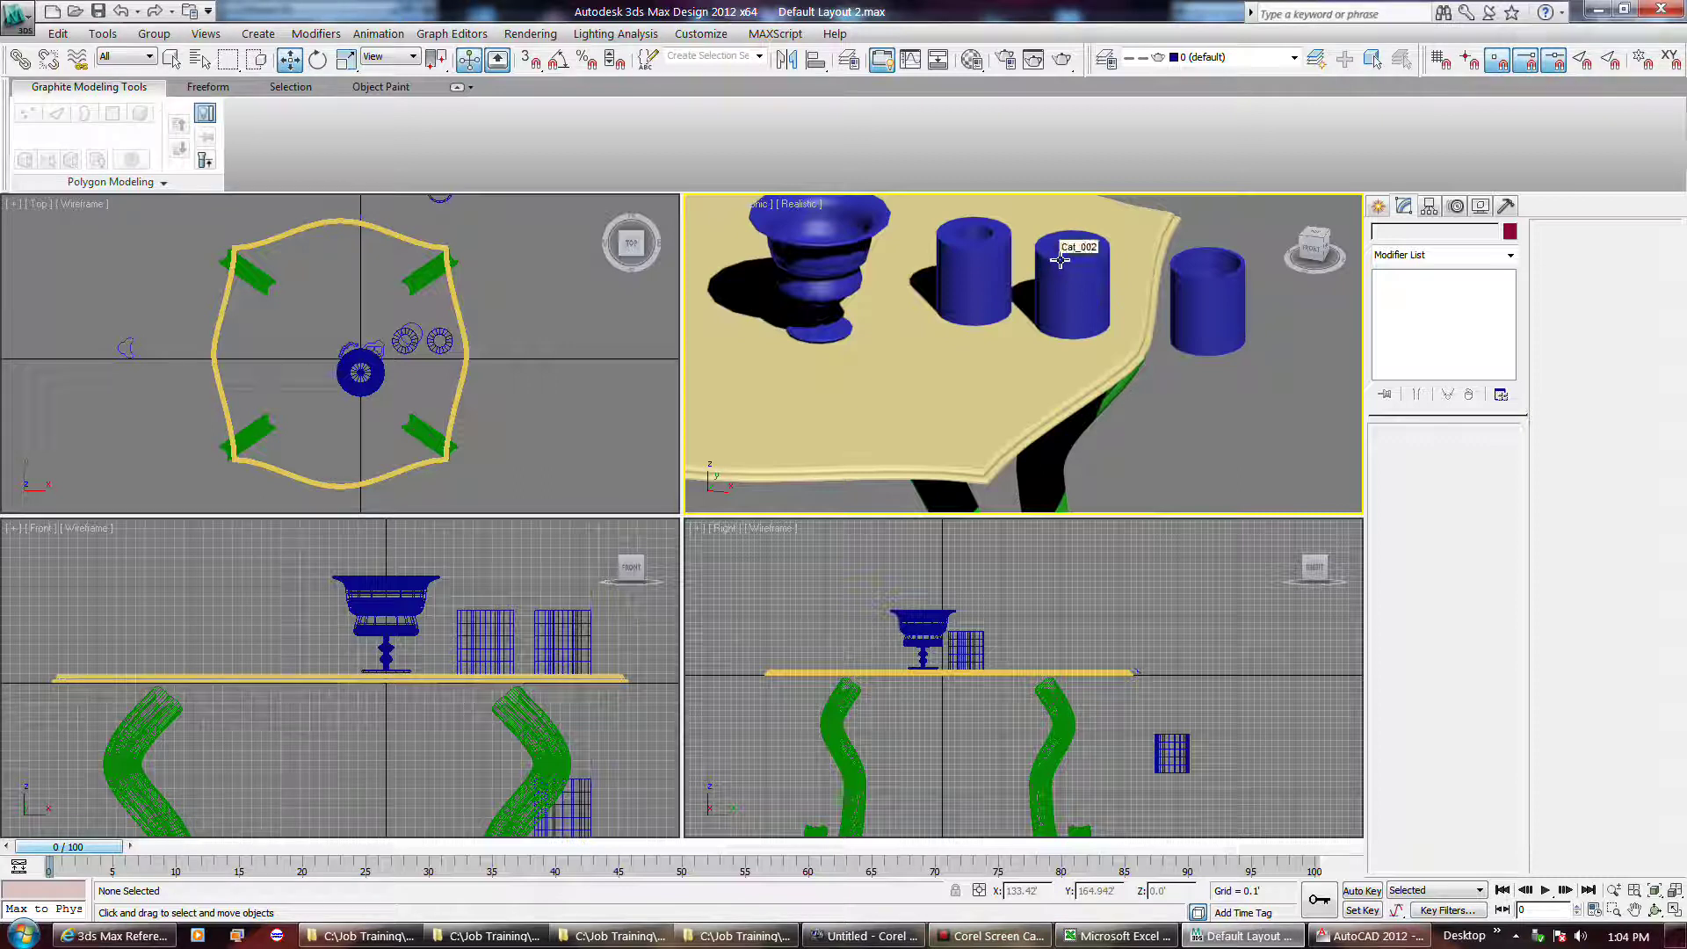
click(993, 260)
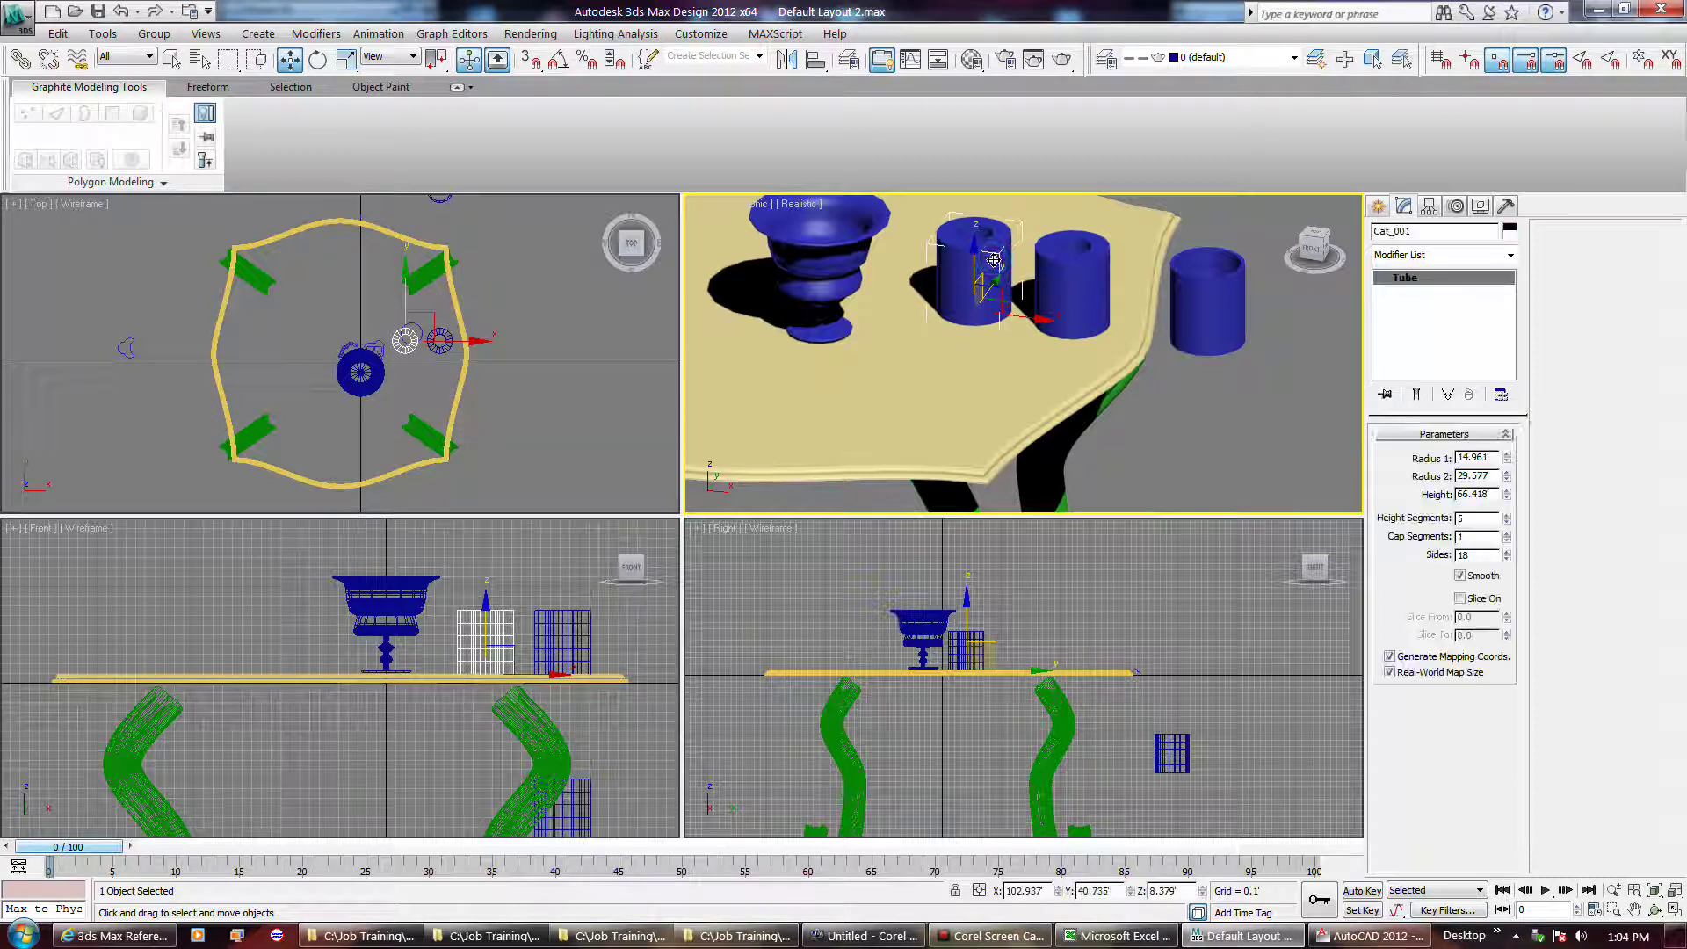
click(1068, 275)
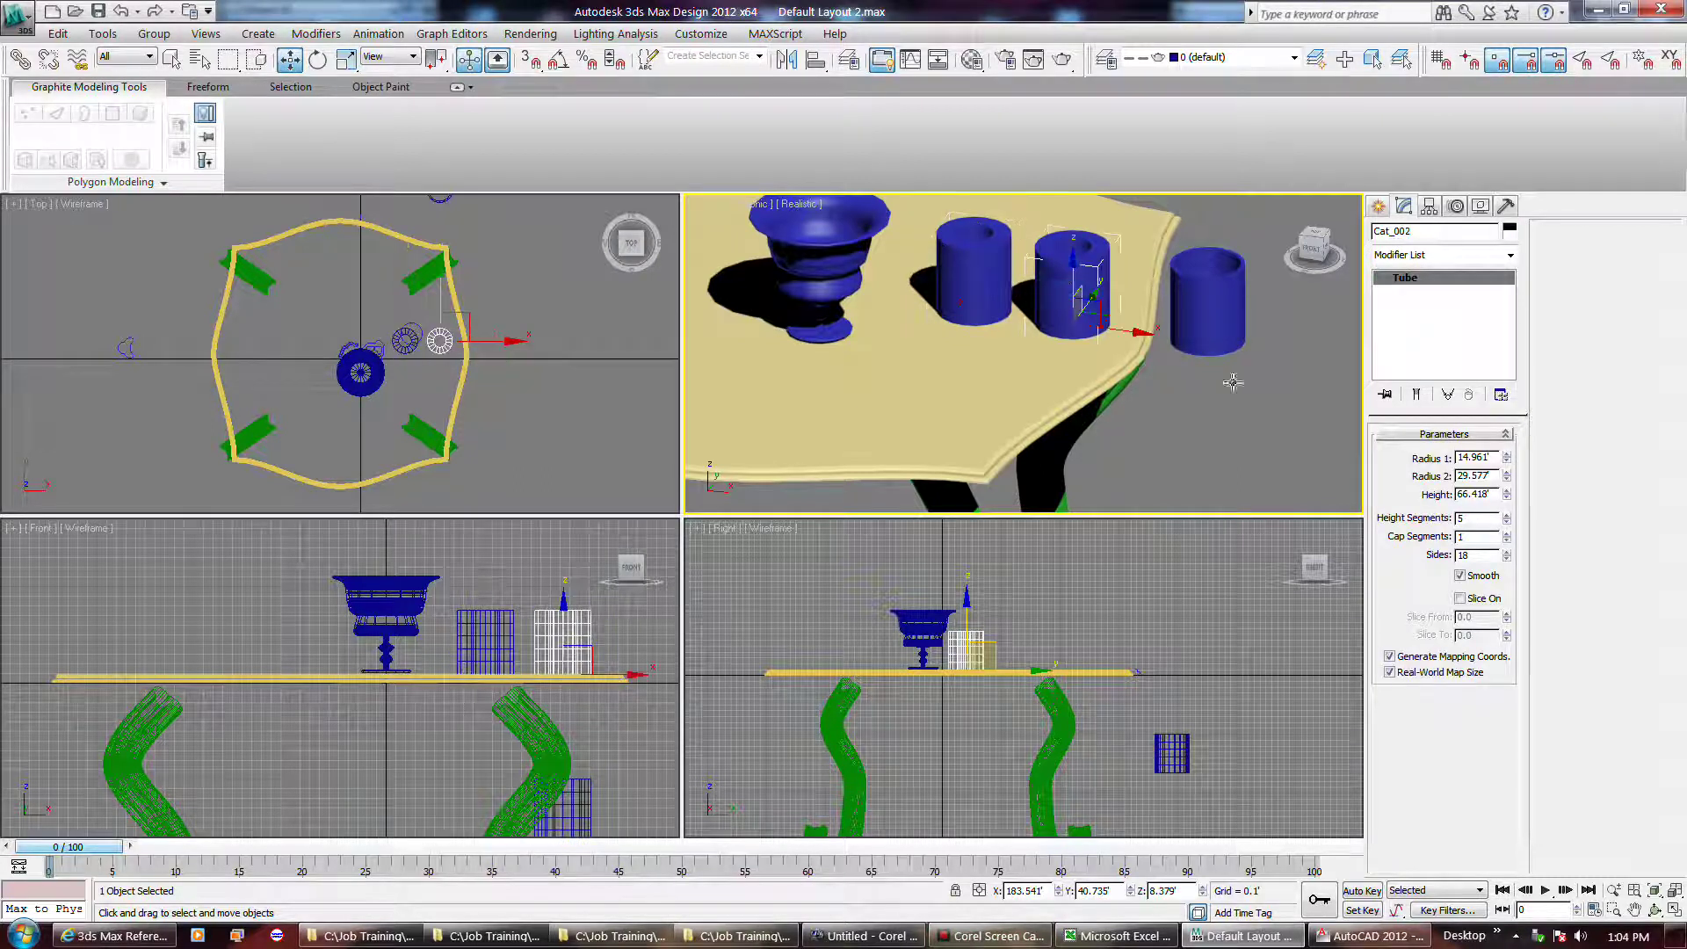
Step: Reduce the sides of the instanced Cat_002 tube to 3, raise them to 11, and clear the selection
right_click(1506, 558)
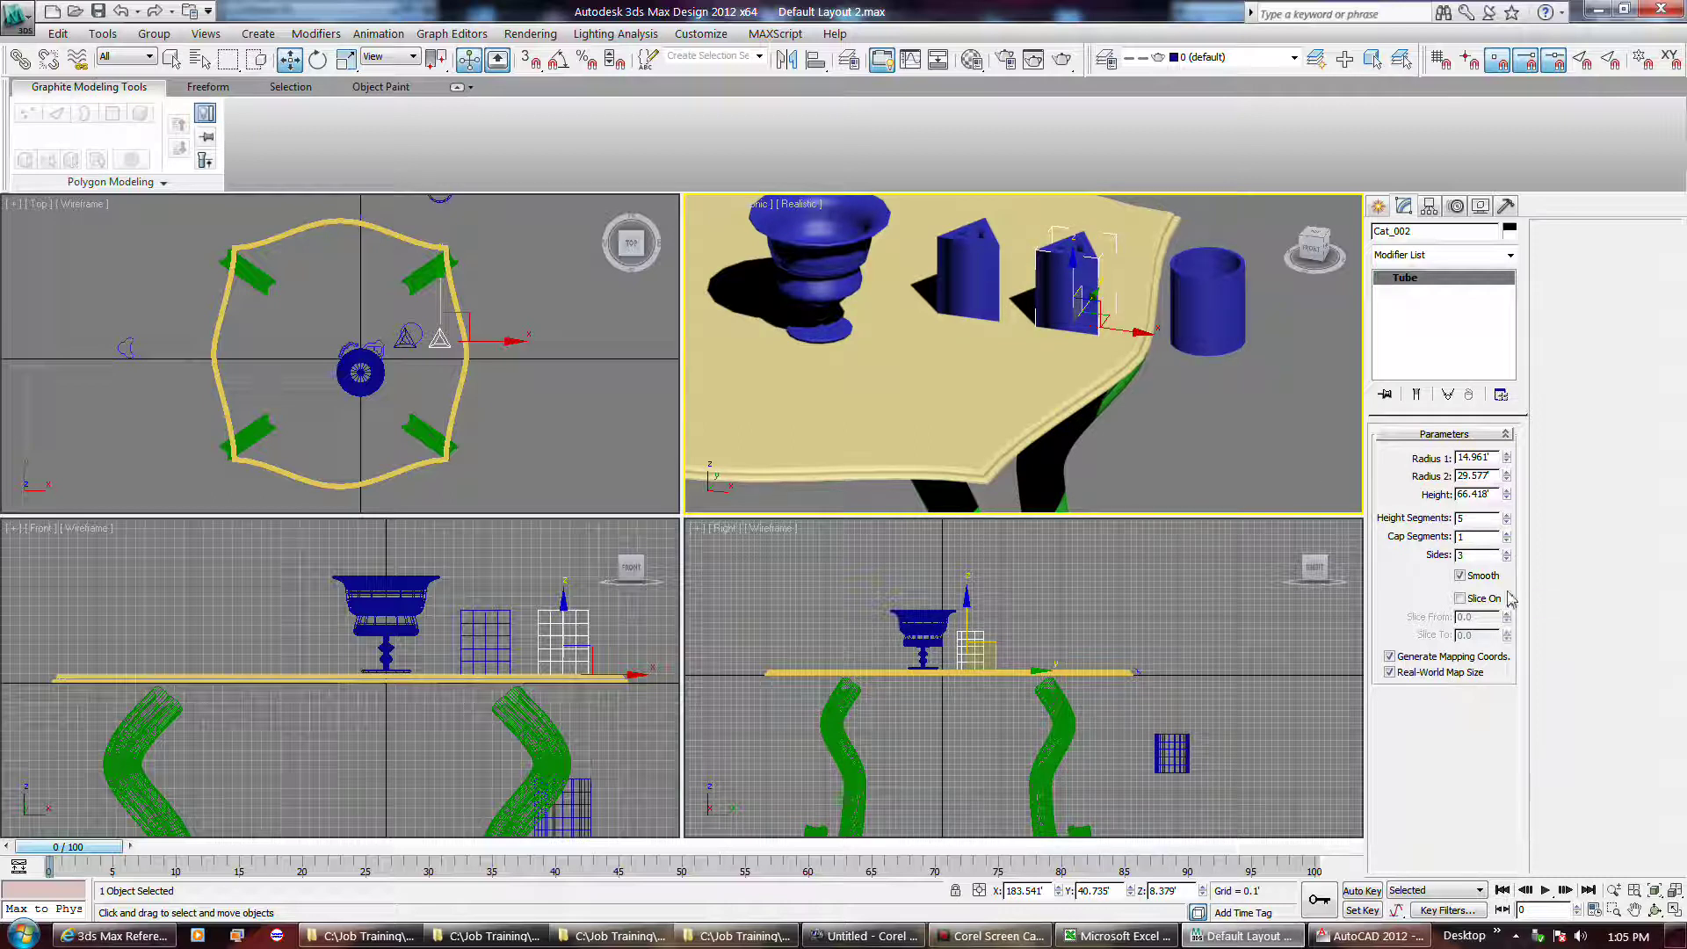
drag(1510, 563, 1507, 494)
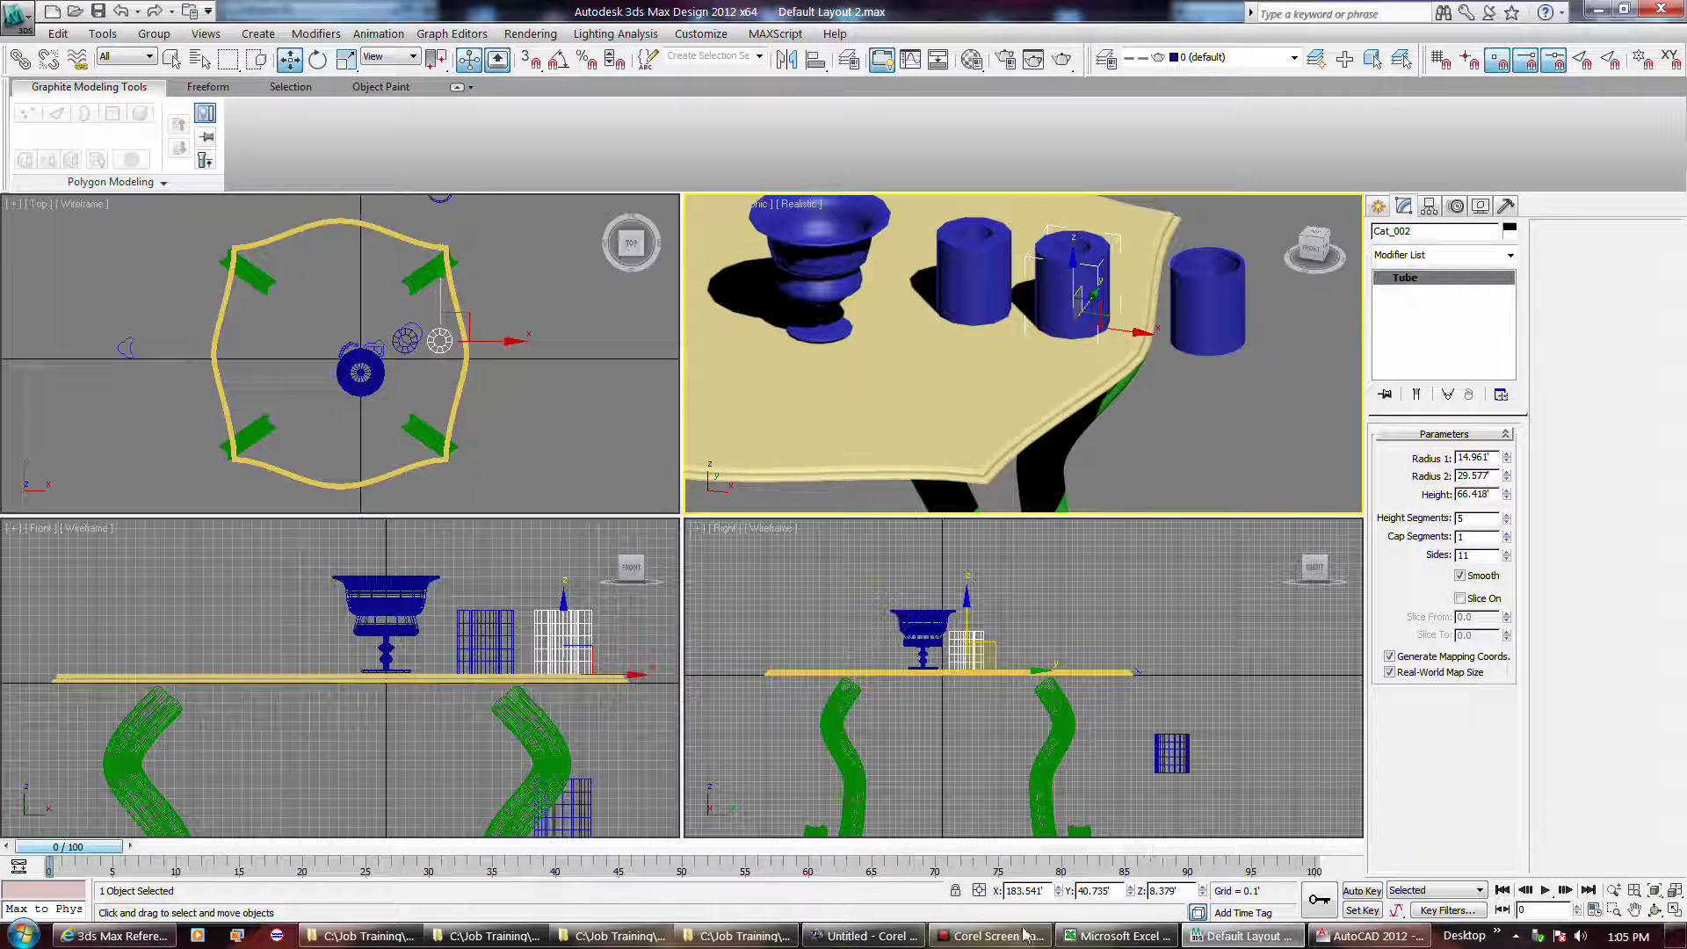
click(1200, 406)
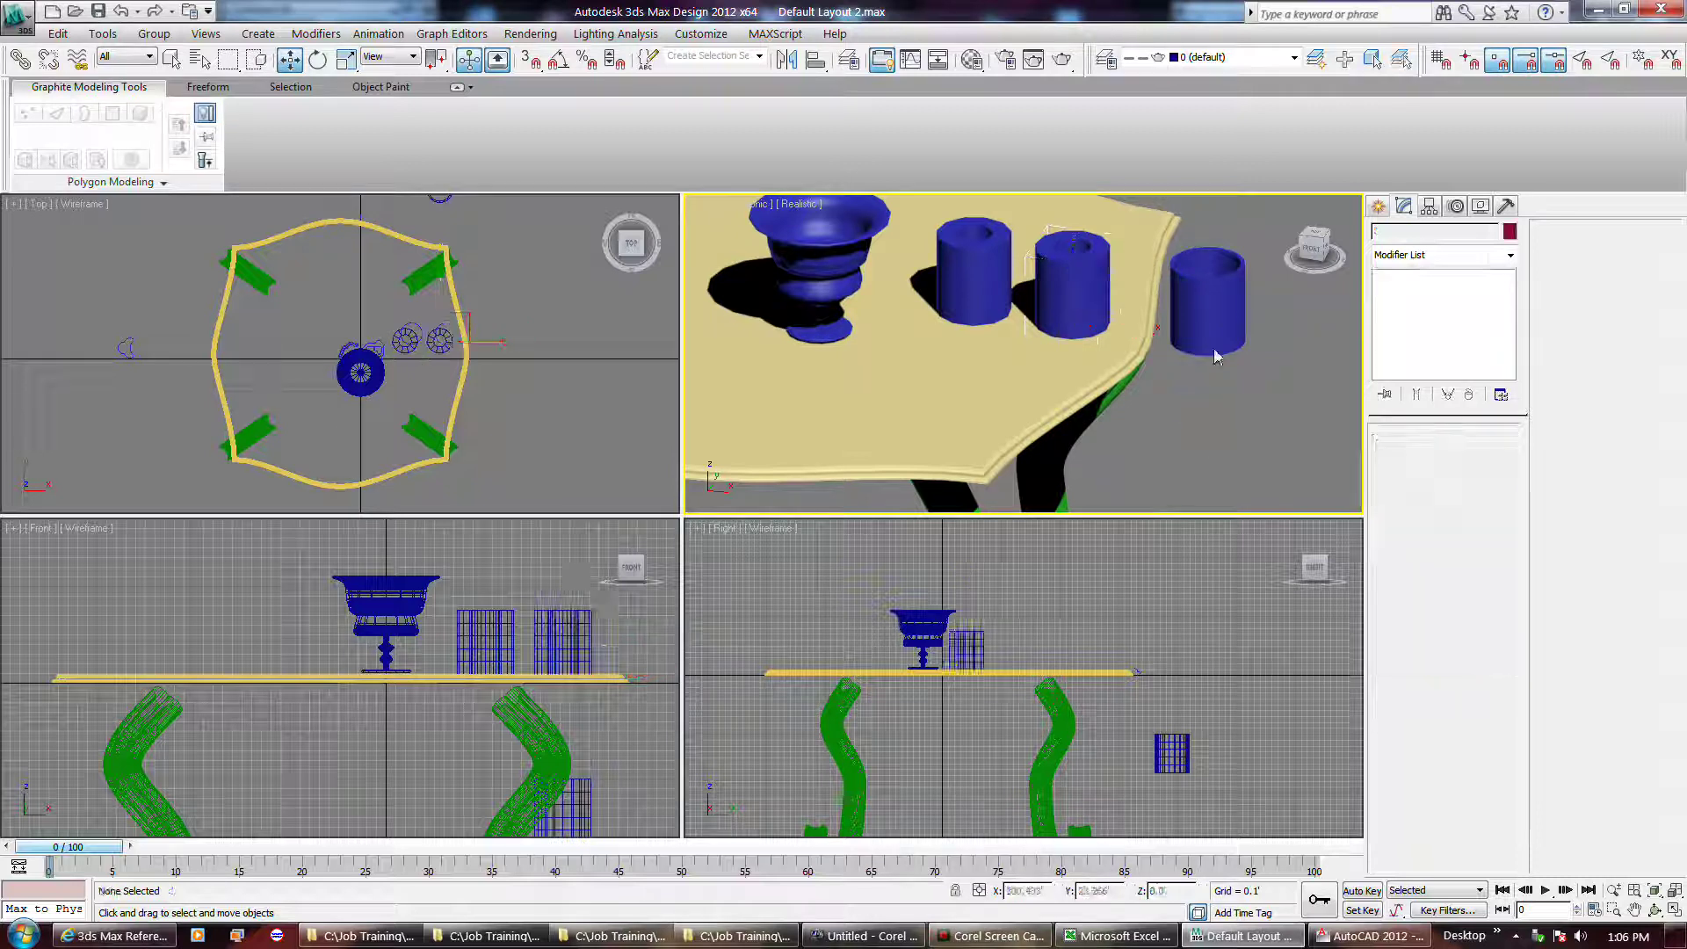
Step: Select all three tubes together and remove Cat_003 from the selection
click(1227, 304)
ctrl+click(1082, 265)
ctrl+click(986, 252)
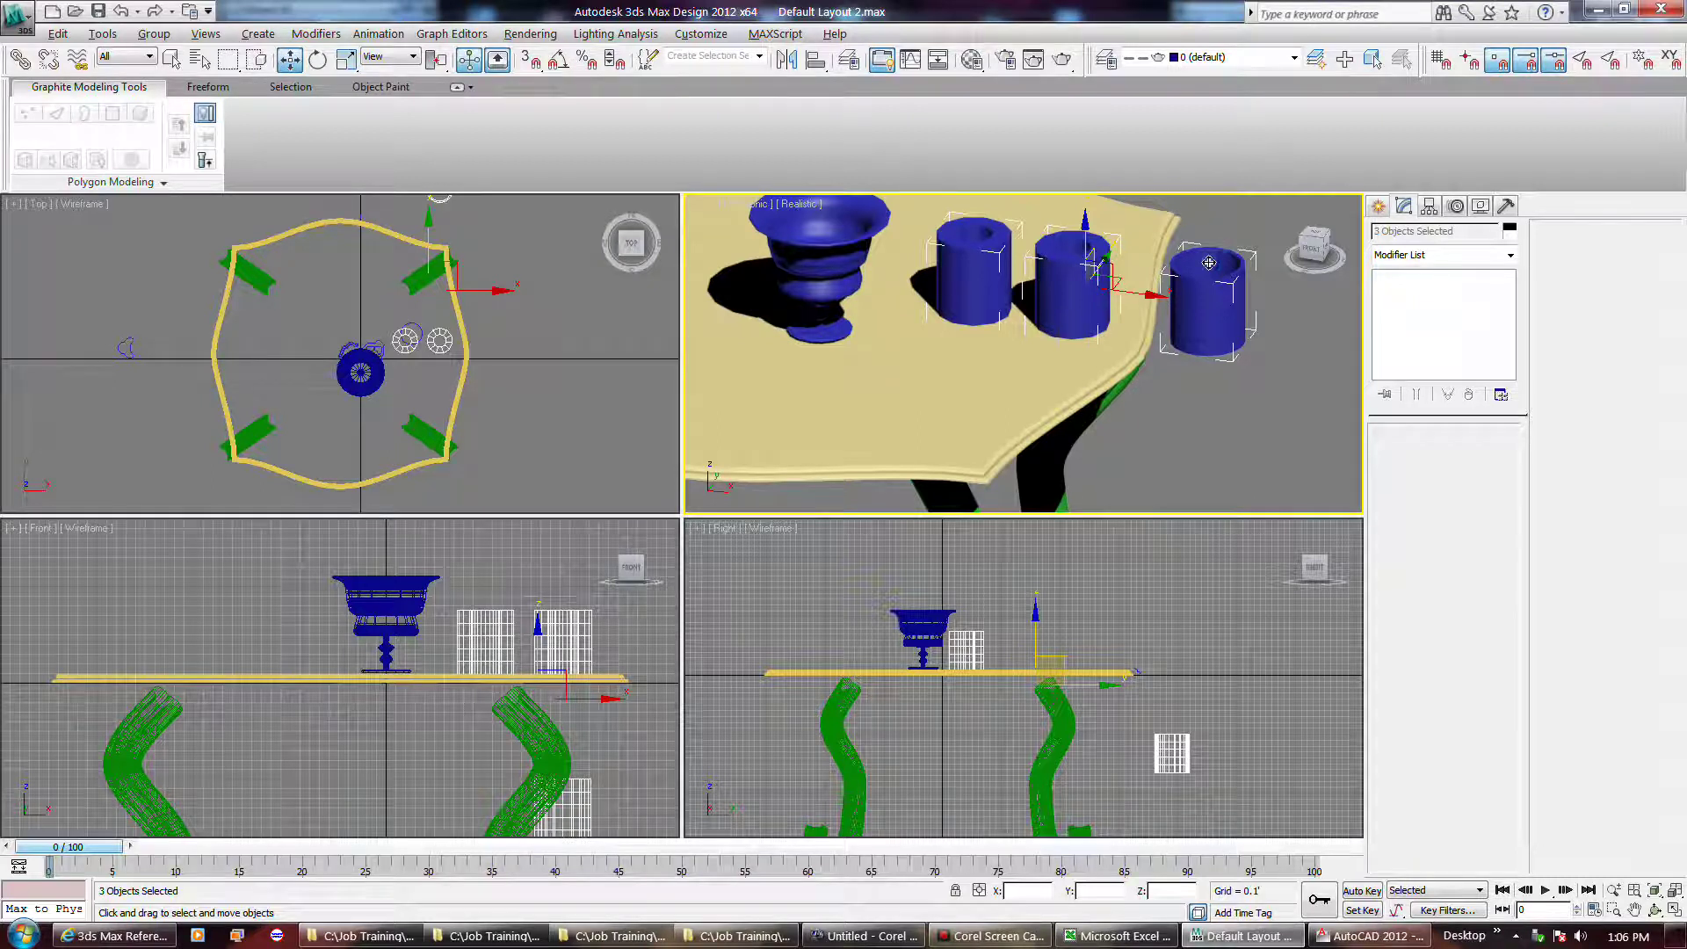
alt+click(1214, 296)
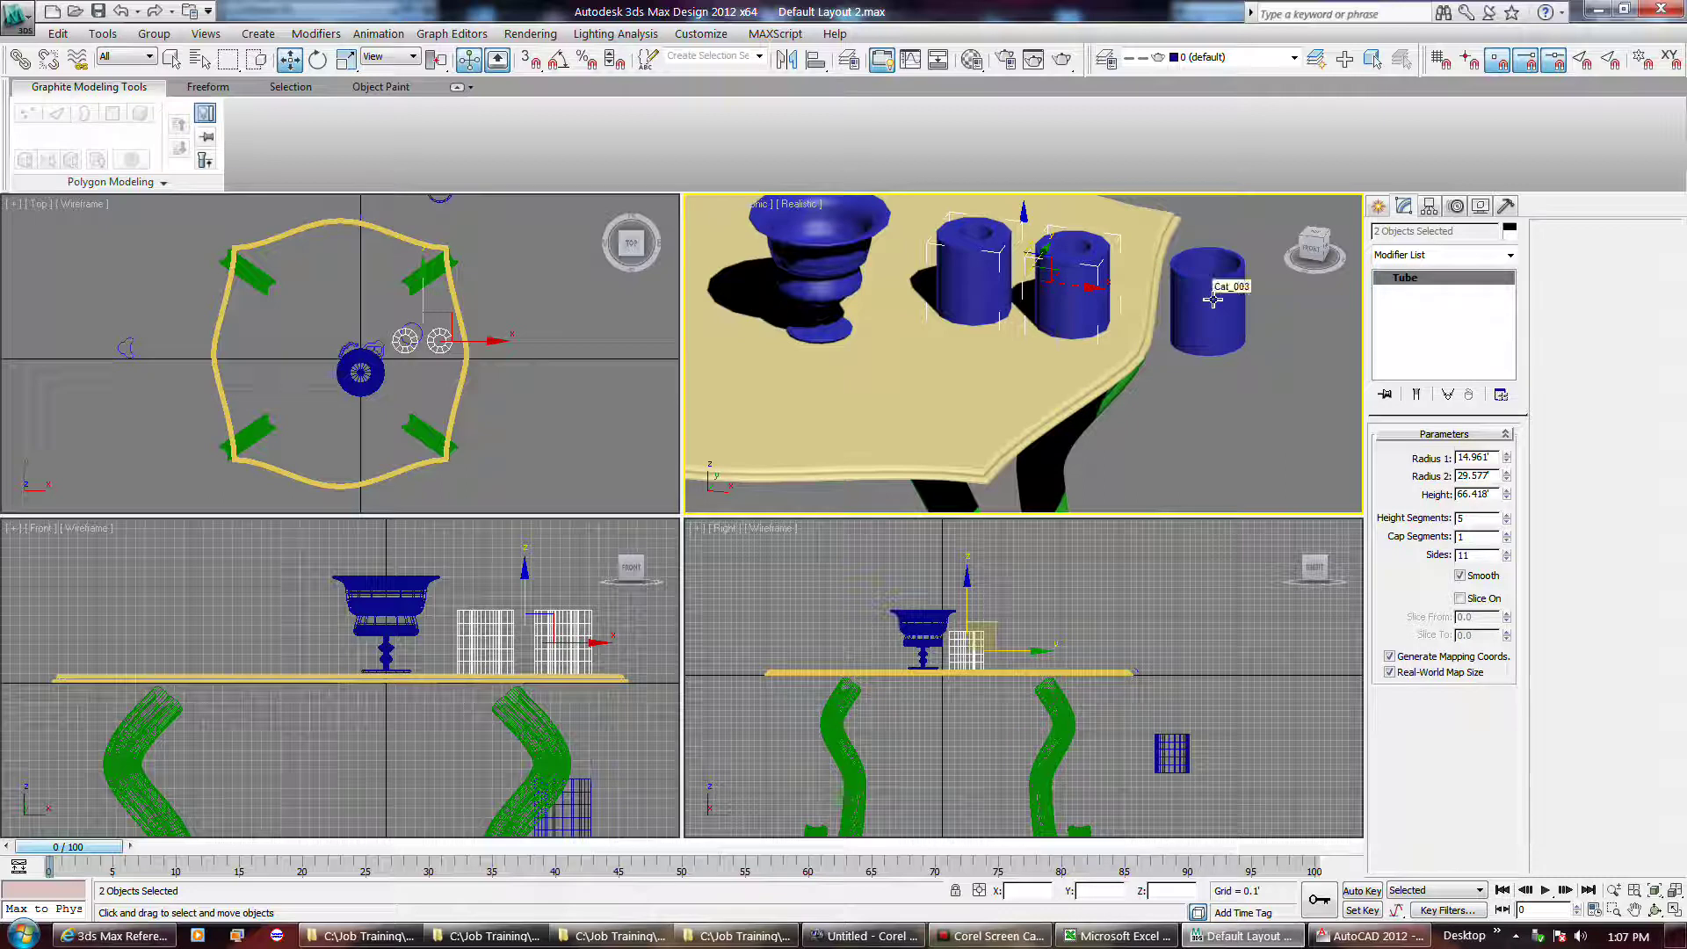
Step: Select all three tubes together again, starting from Cat_003, and clear the selection
click(1212, 299)
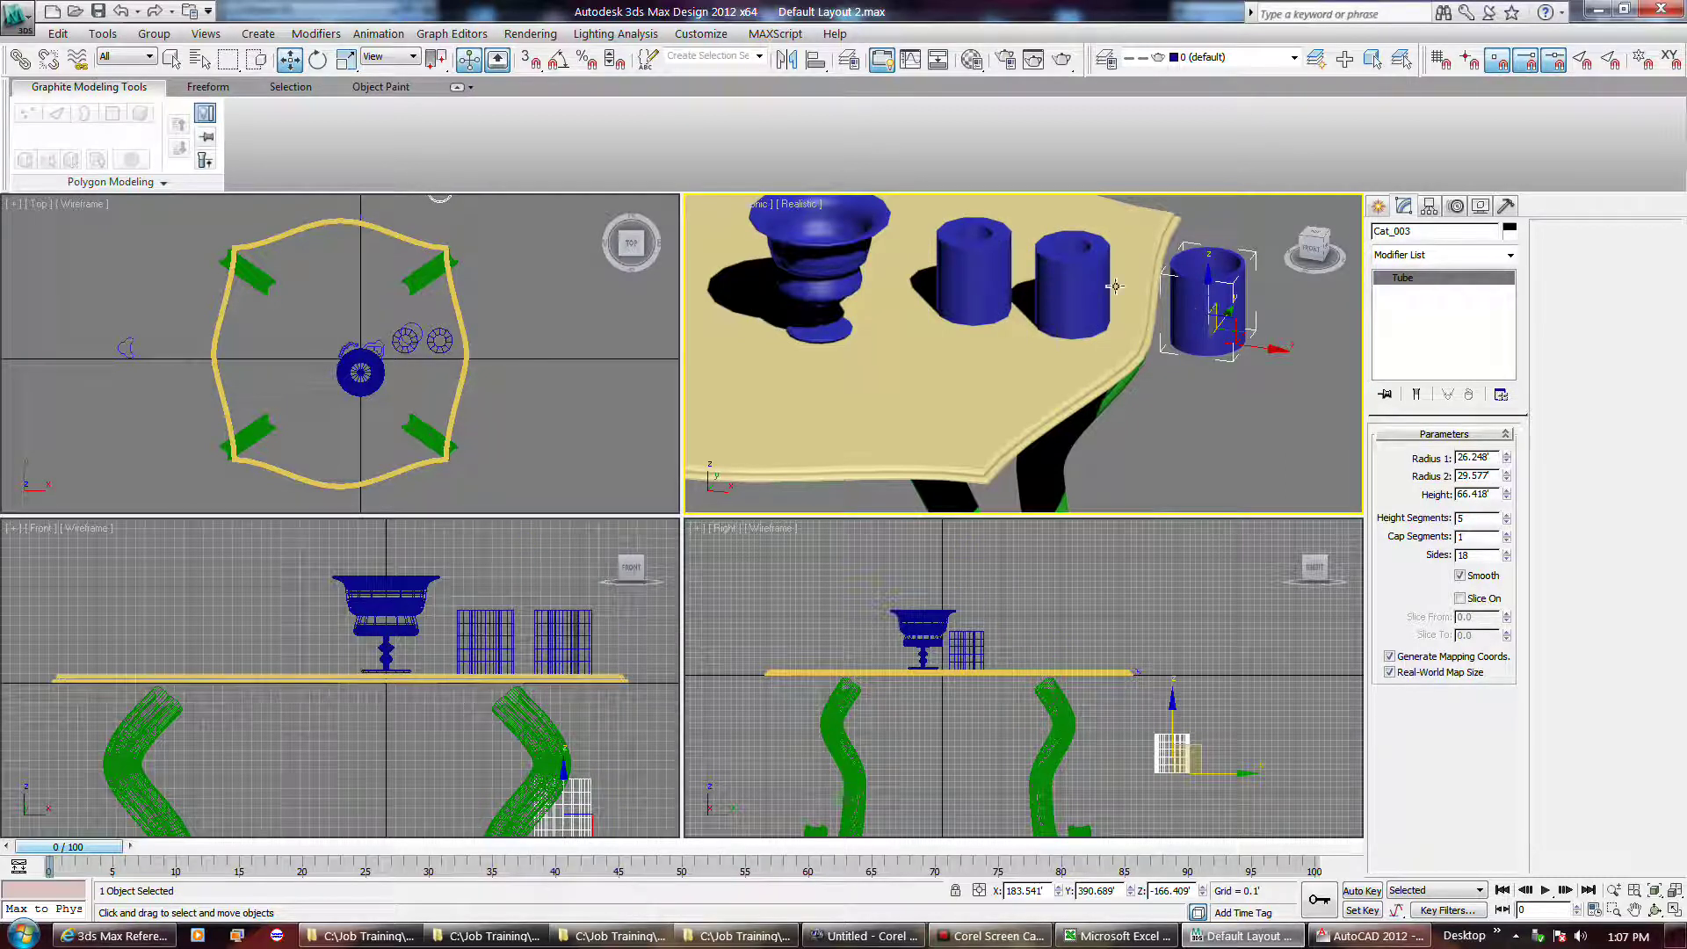
ctrl+click(1084, 283)
ctrl+click(973, 264)
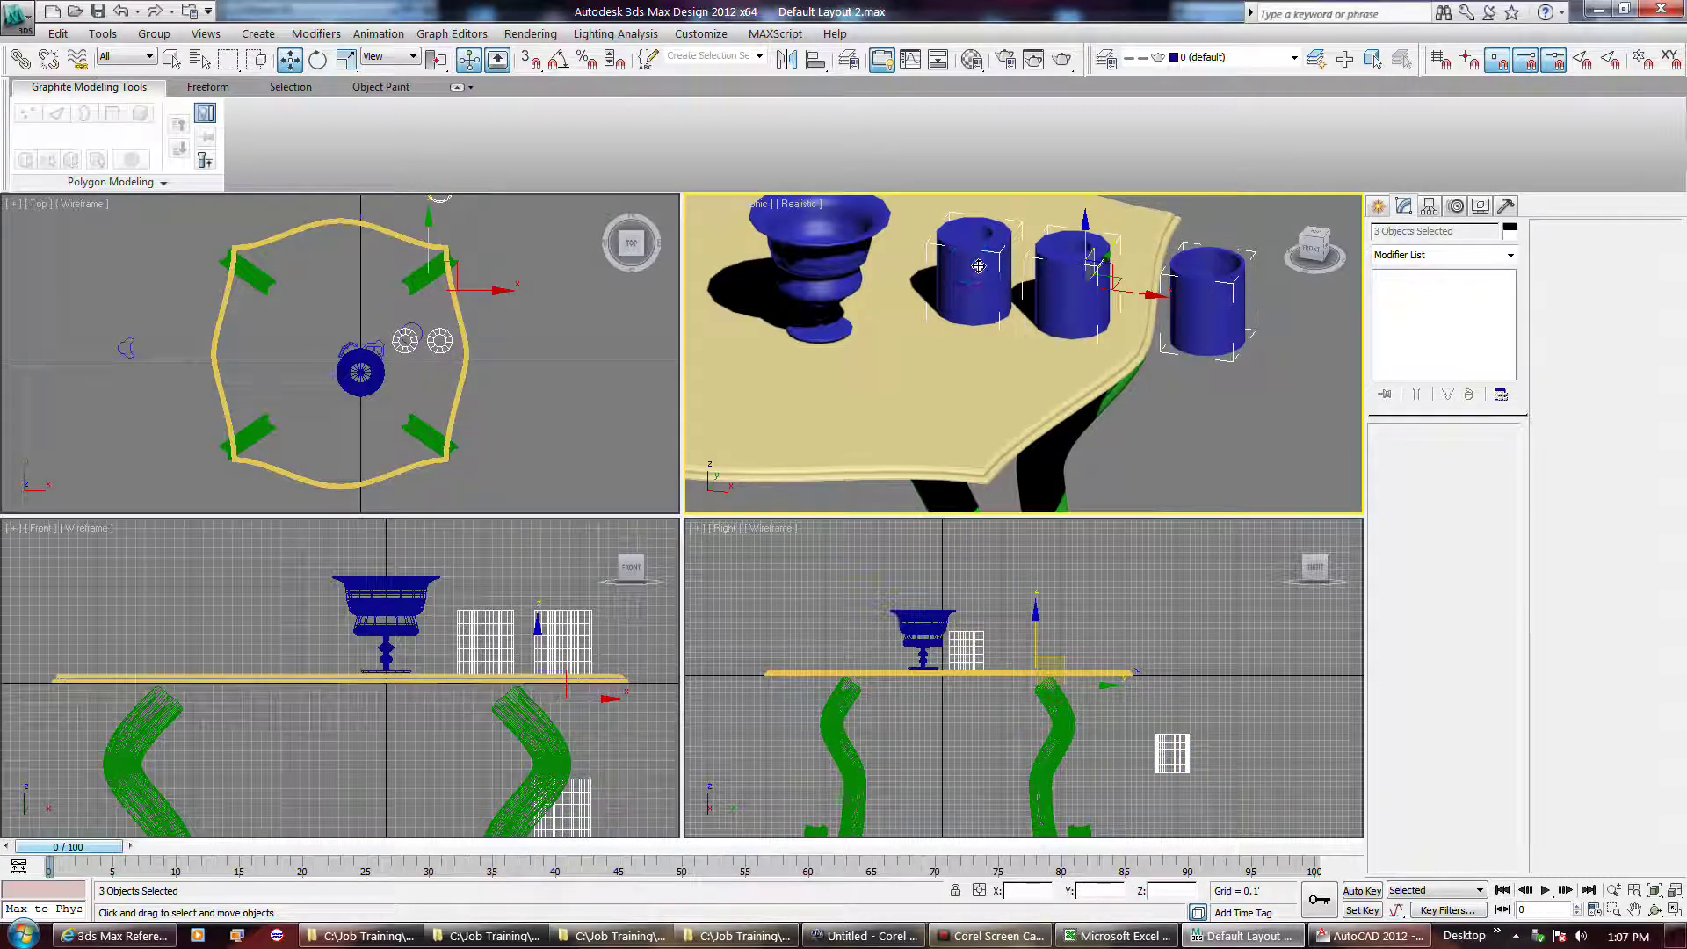
click(1190, 297)
click(1209, 481)
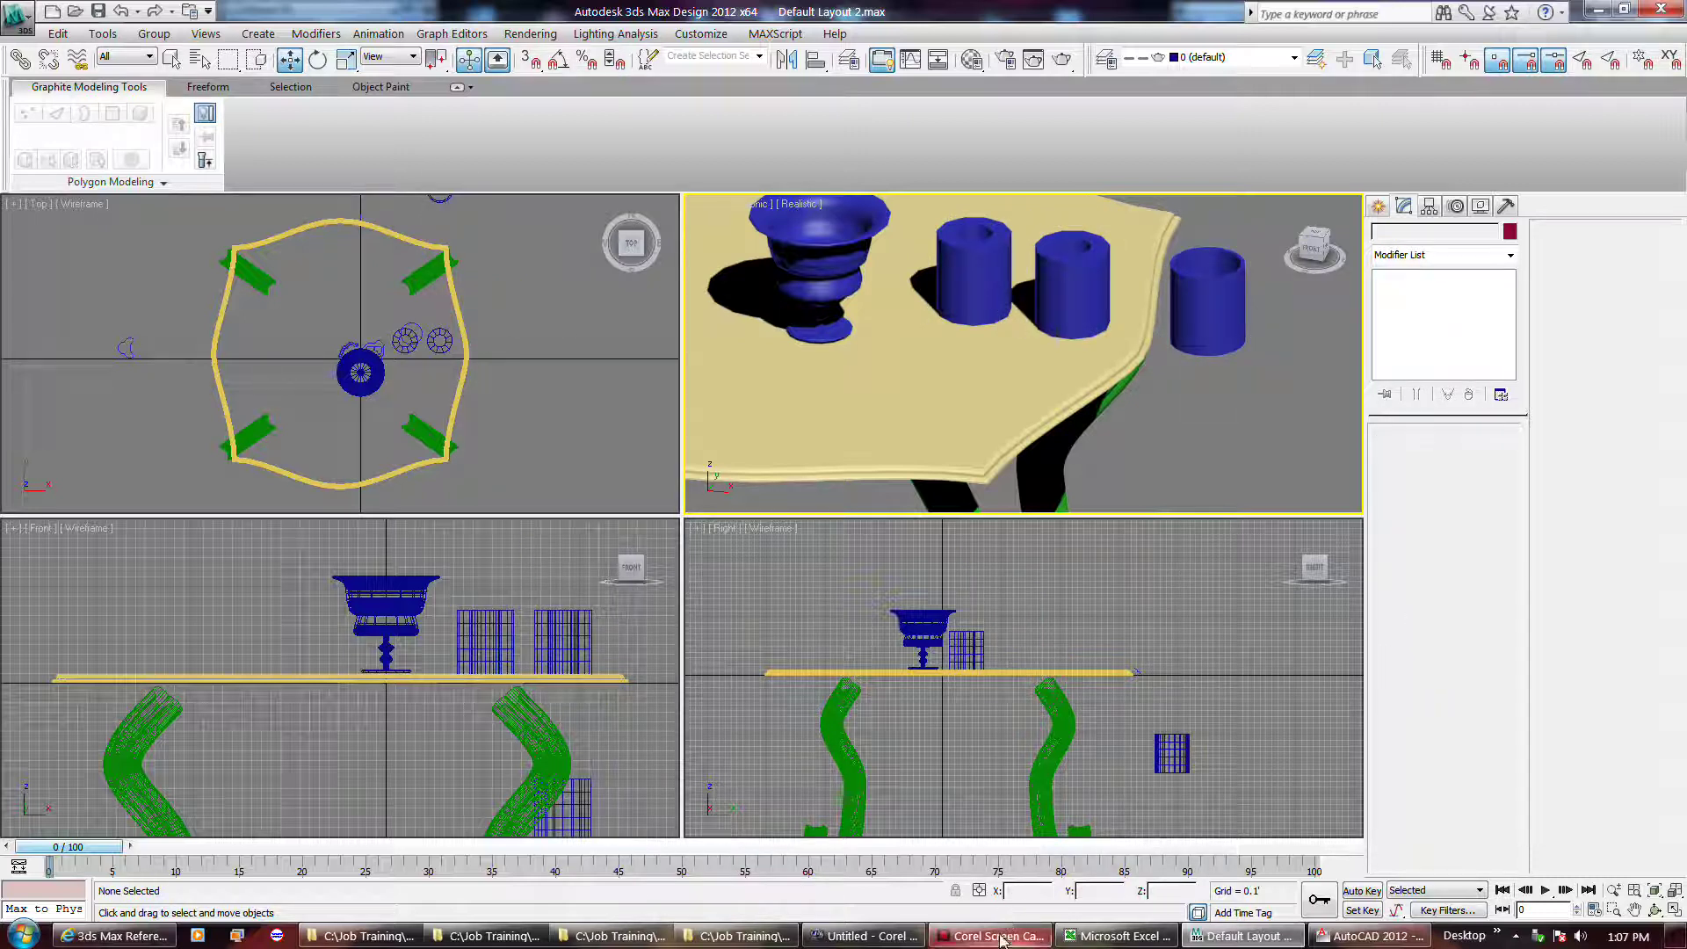
Step: Try window selection and crossing selection with a region around the tubes, and clear the selection
click(254, 65)
drag(1261, 408, 990, 211)
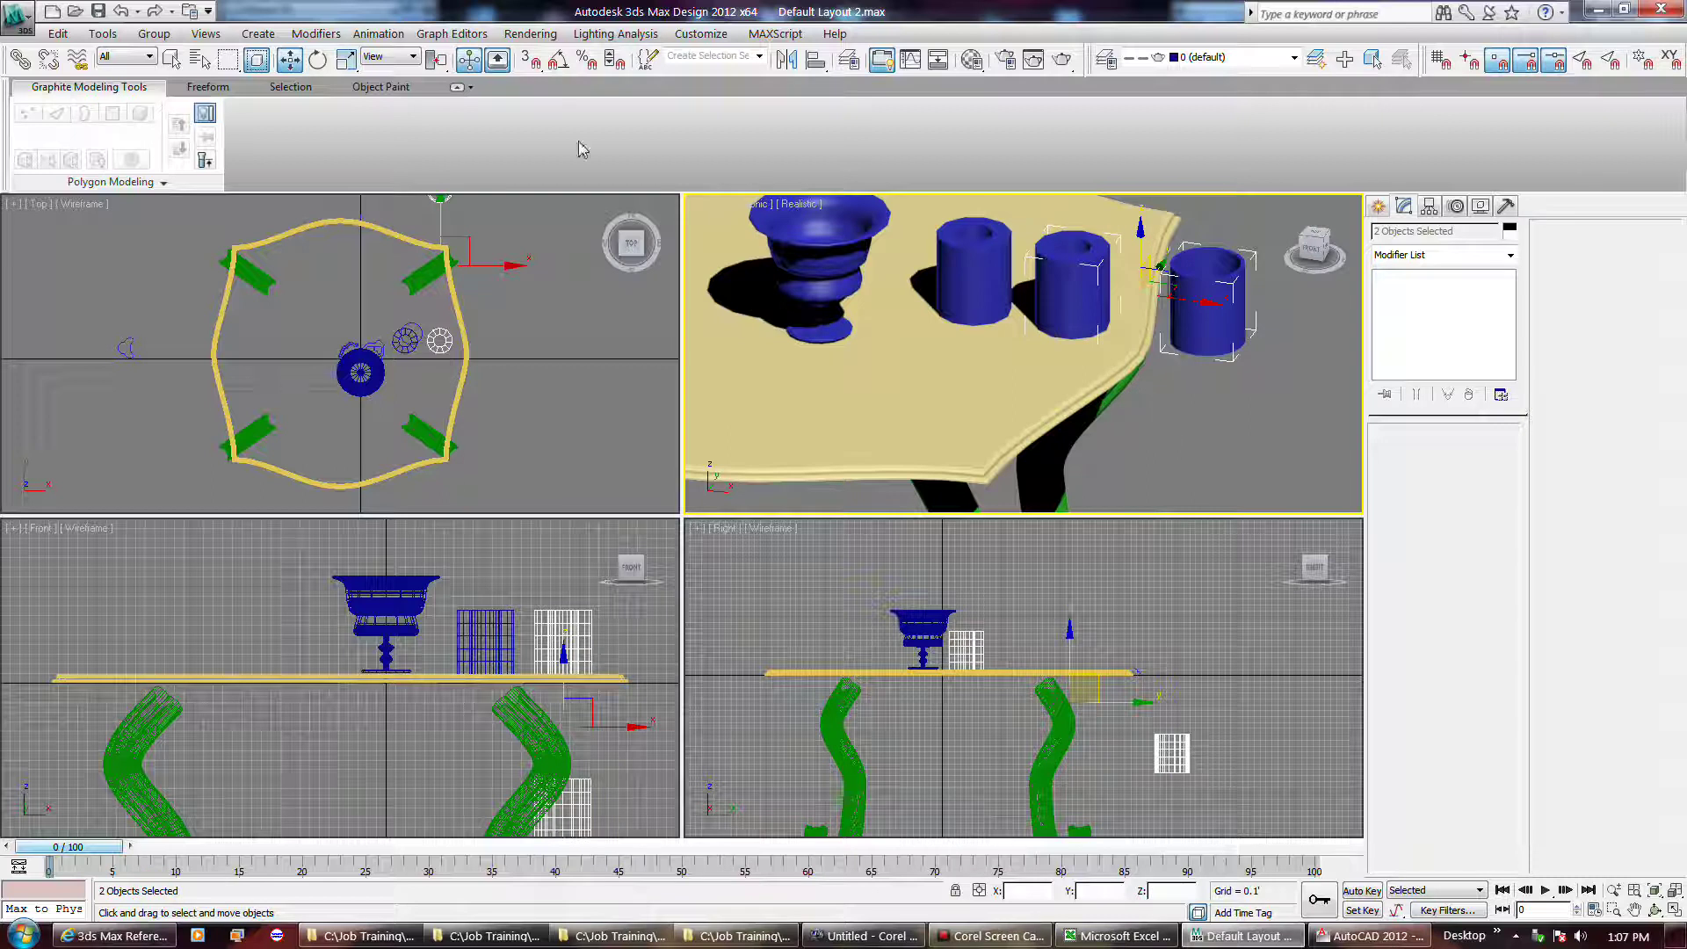
click(255, 63)
drag(1227, 400, 991, 254)
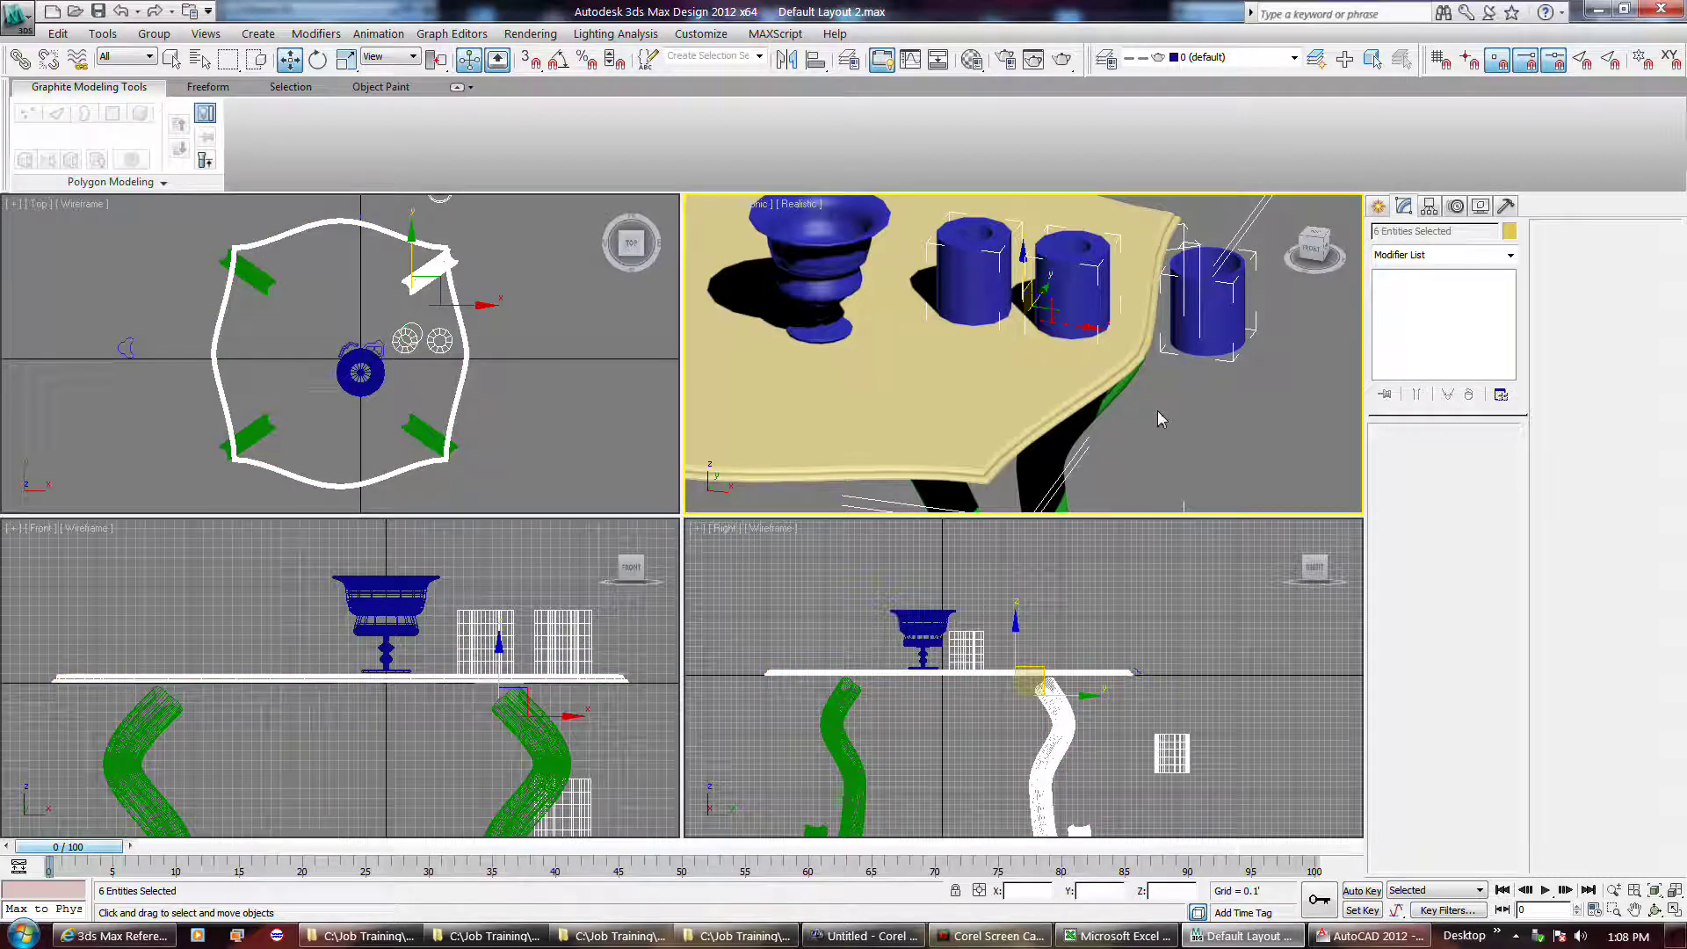
alt+middle_drag(1156, 412, 1142, 439)
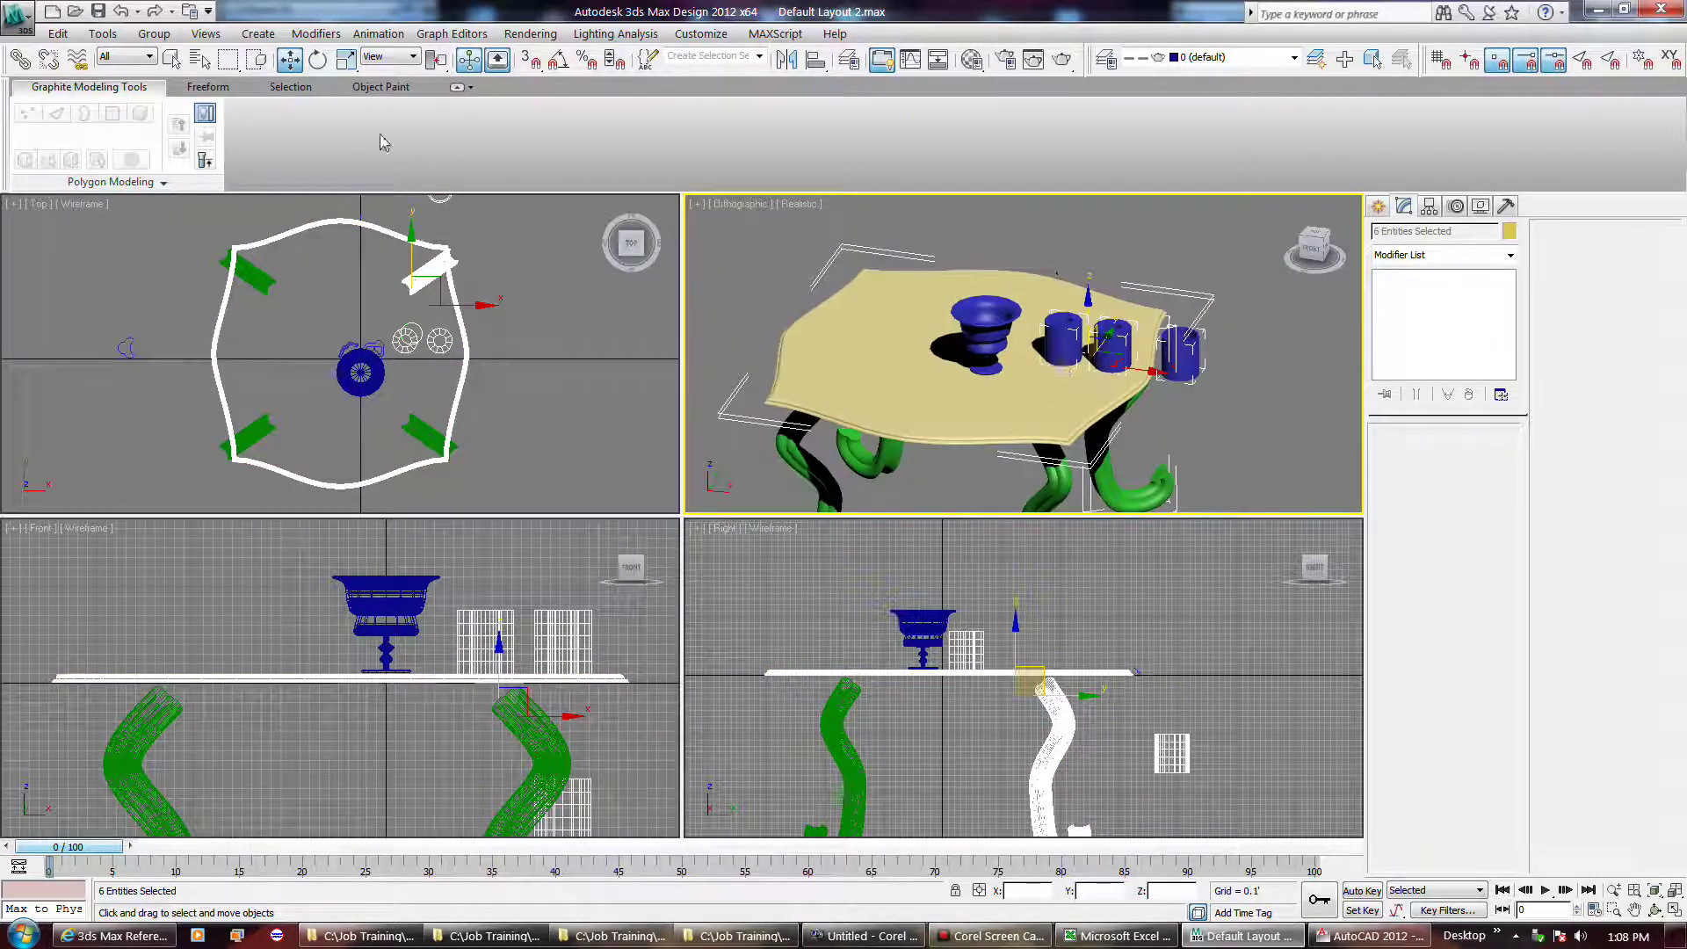
click(713, 246)
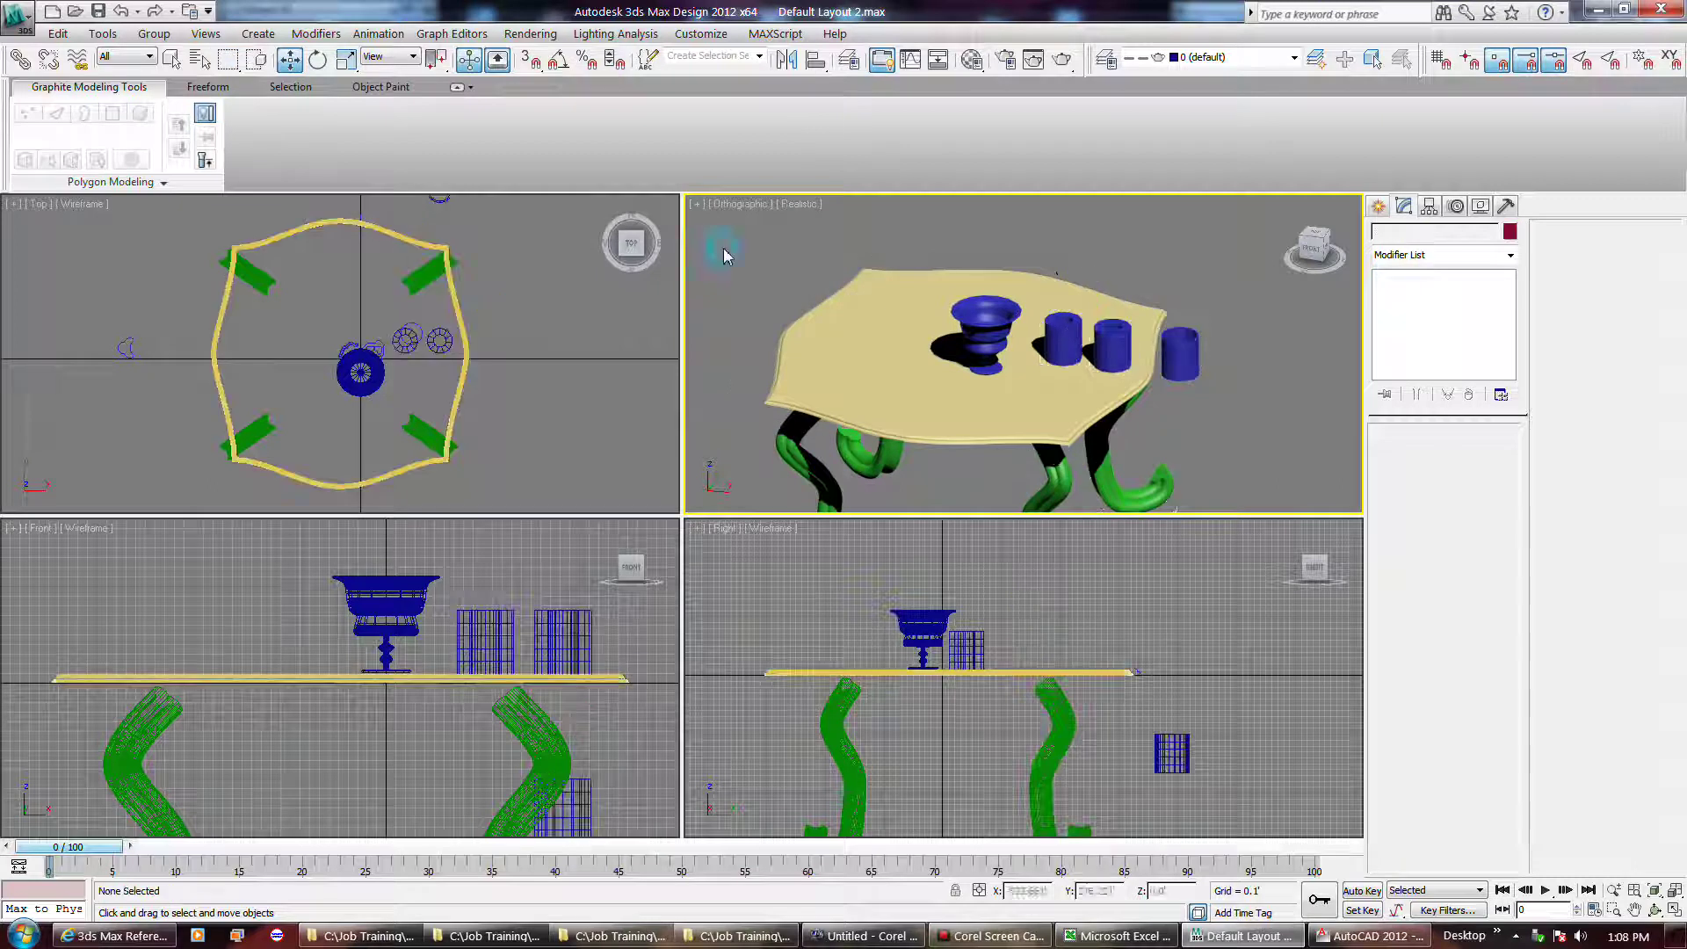
Step: Switch to window selection, select the Cat_002 and Cat_003 tubes with a region, and clear the selection
click(257, 58)
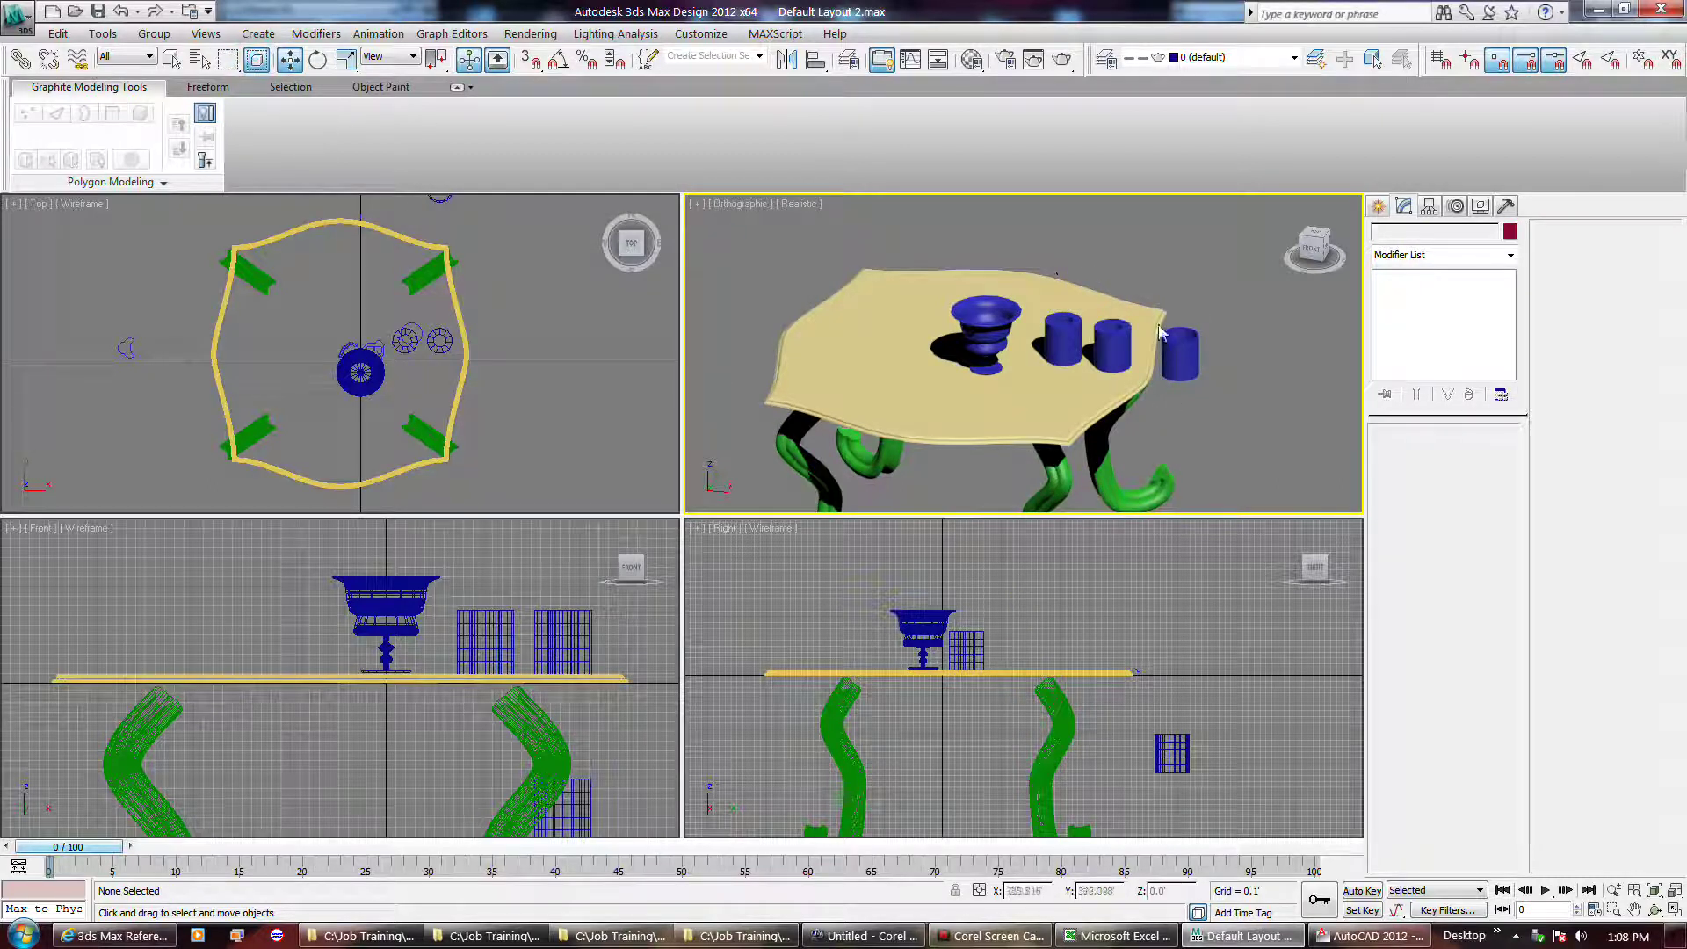
drag(1079, 256, 1212, 418)
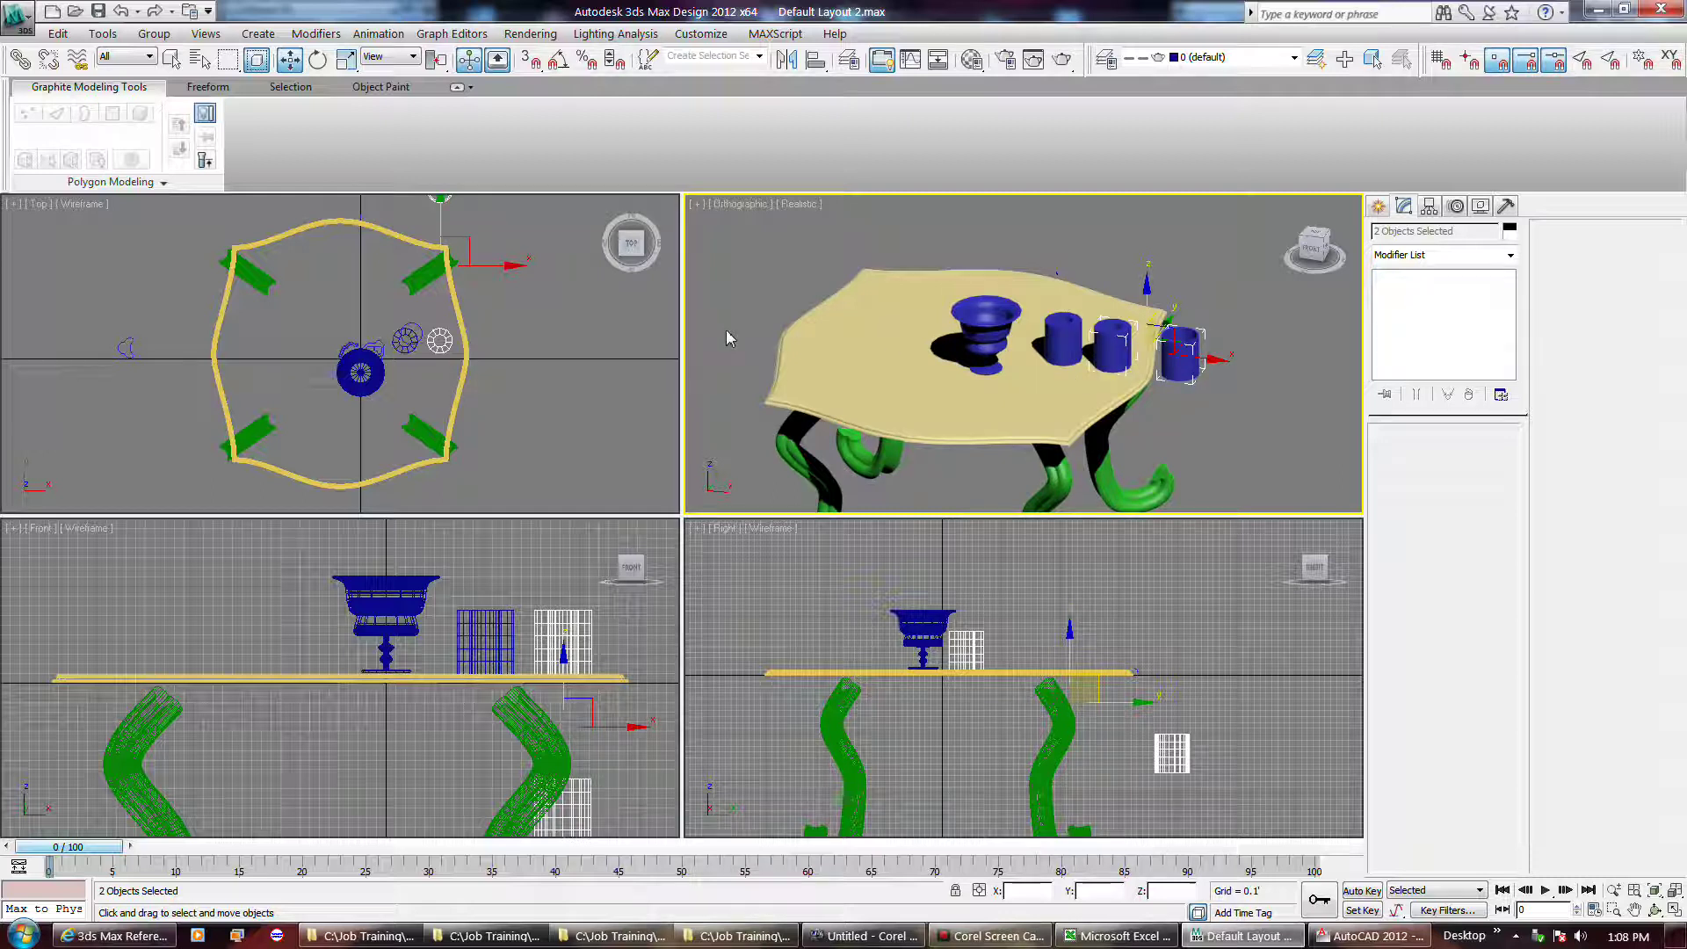
click(1034, 244)
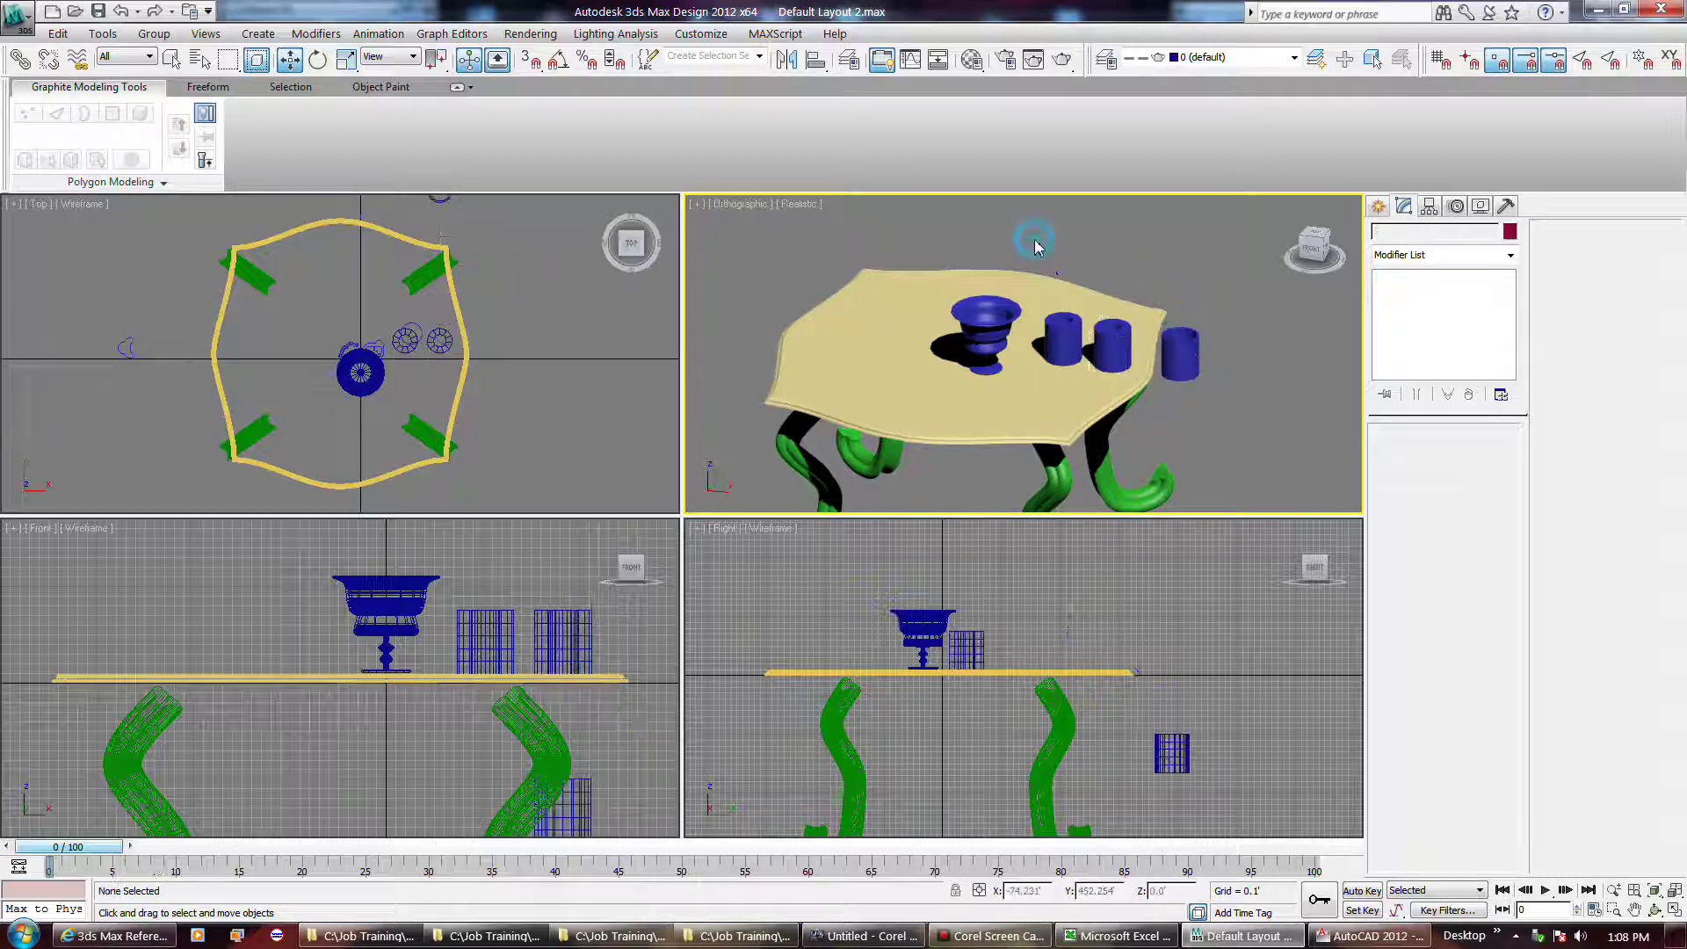
click(957, 938)
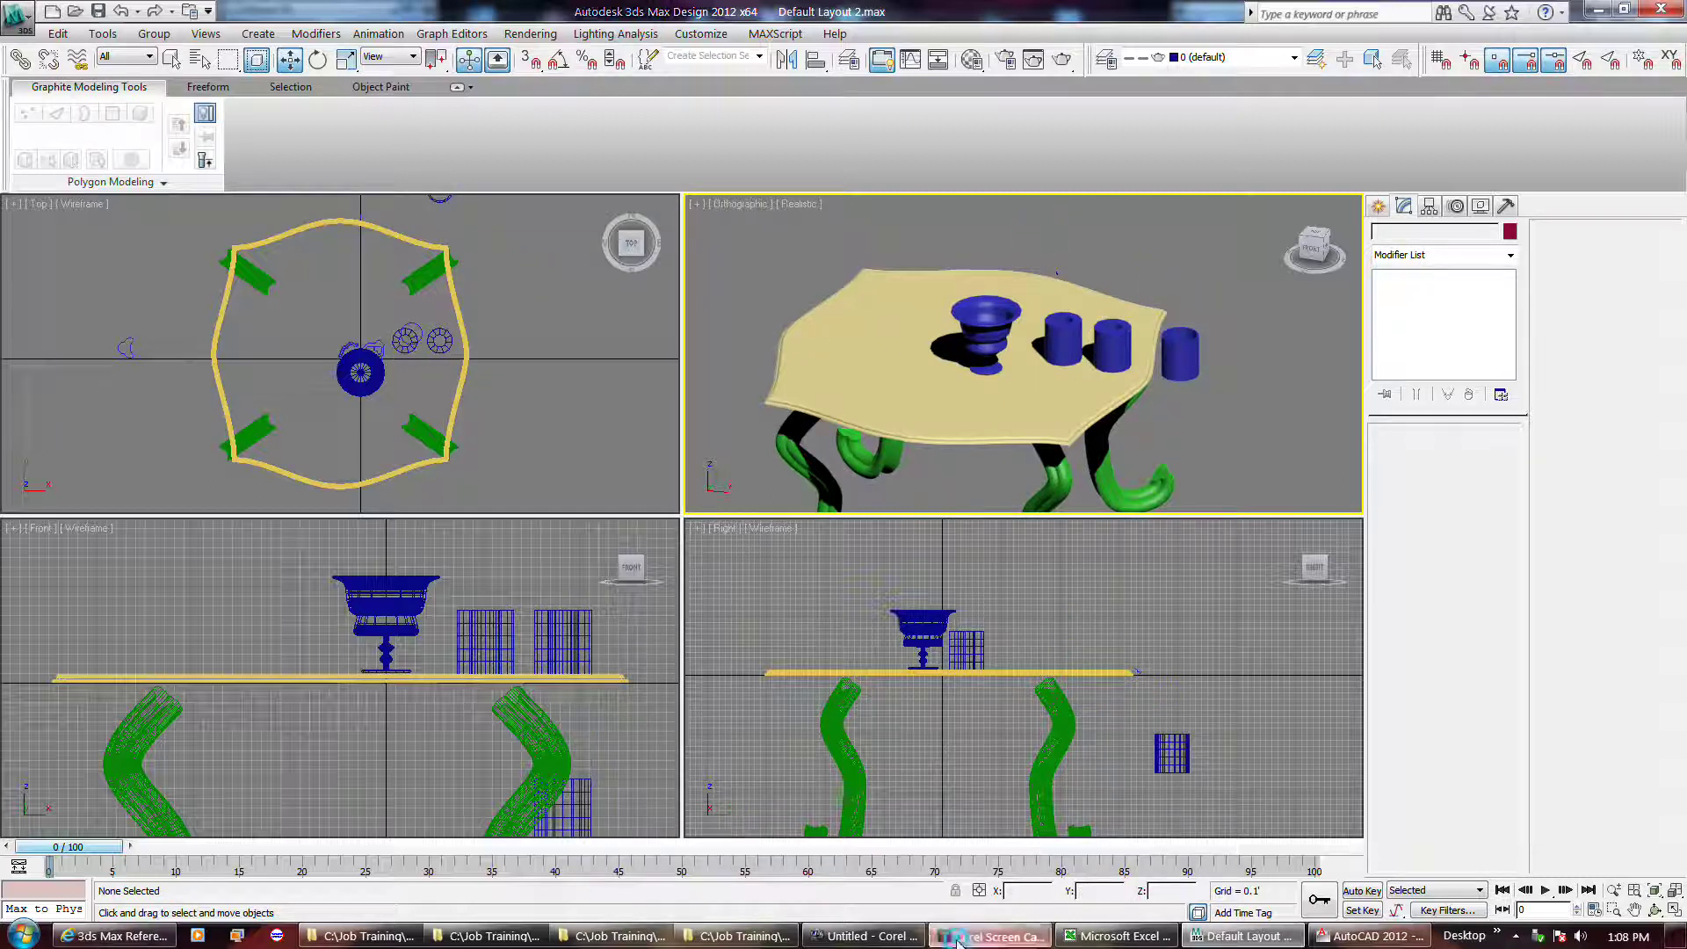
Step: Set the selection region to lasso and outline Cat_001 and Cat_002 in the Top view to select them
click(225, 69)
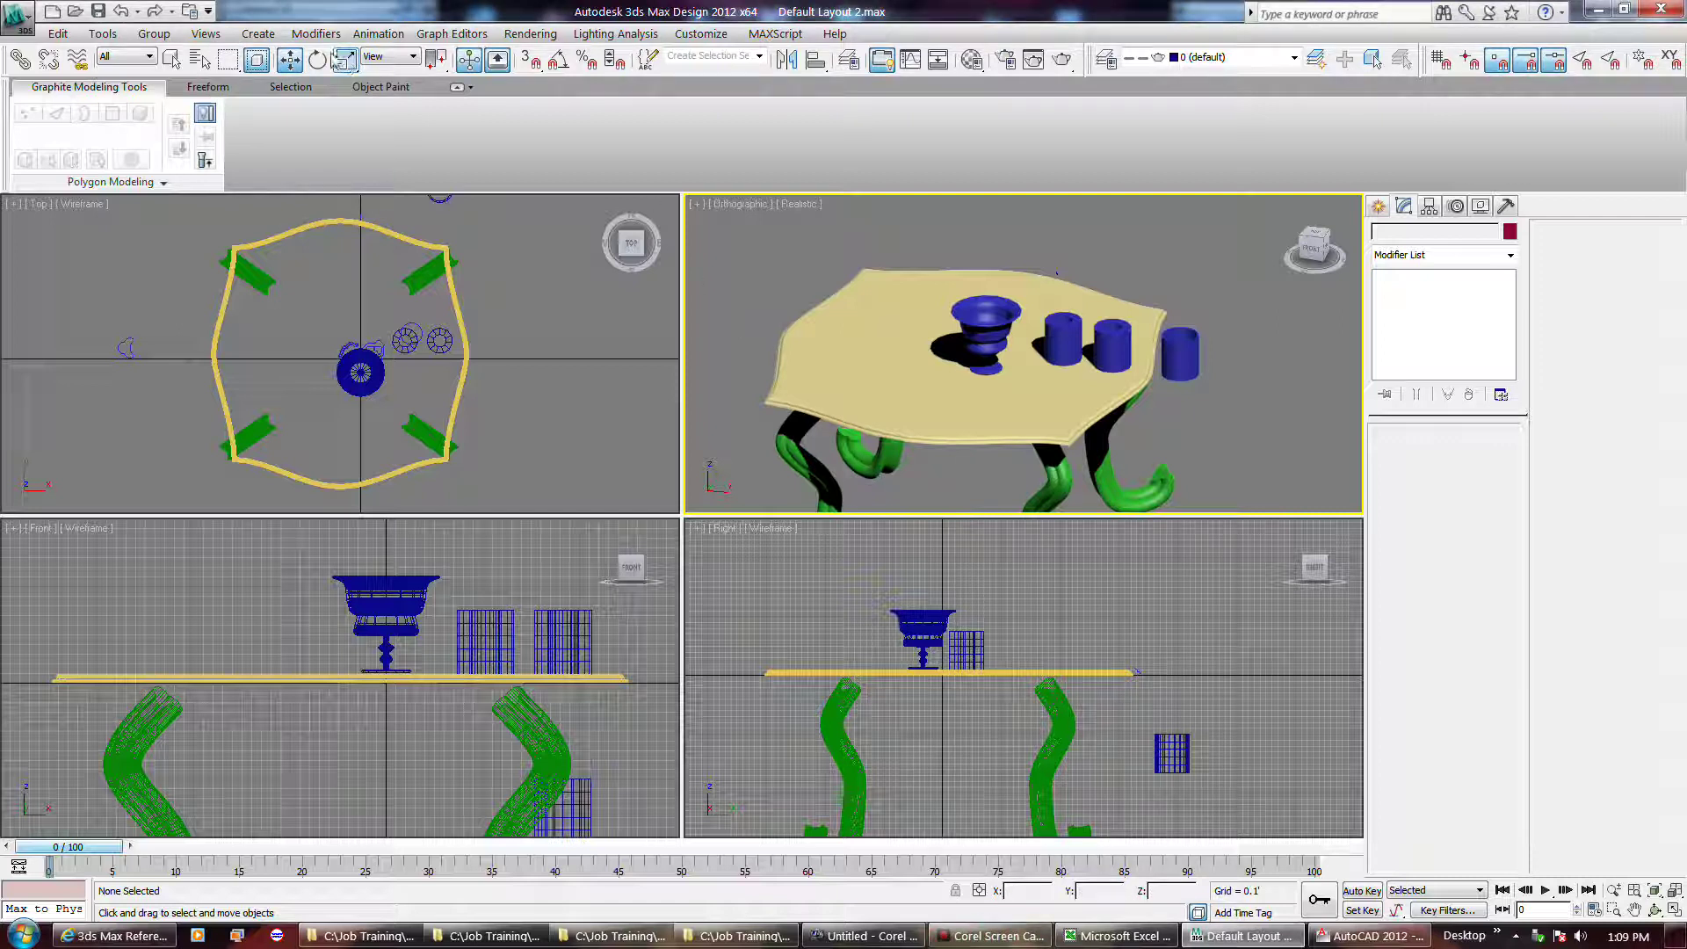
drag(227, 60, 230, 170)
mouse_move(525, 272)
mouse_down()
mouse_move(383, 348)
mouse_move(464, 372)
mouse_move(501, 342)
mouse_up()
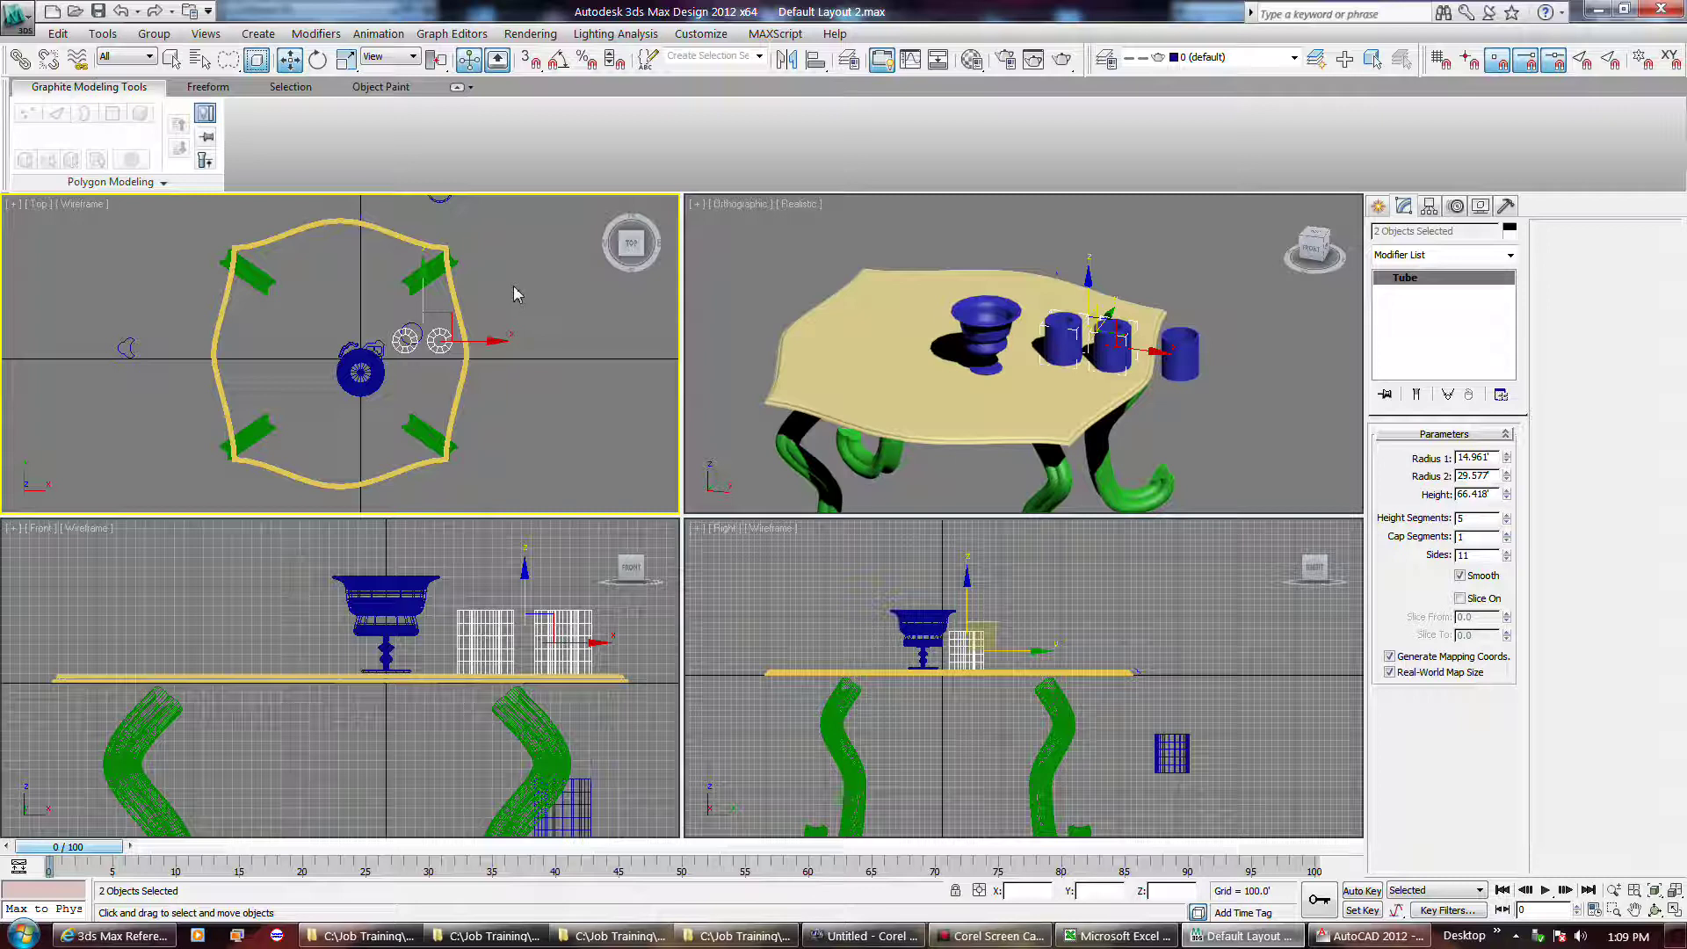
Step: Set the selection region to paint, and select the lathed vase on the table, shifting it slightly
click(241, 63)
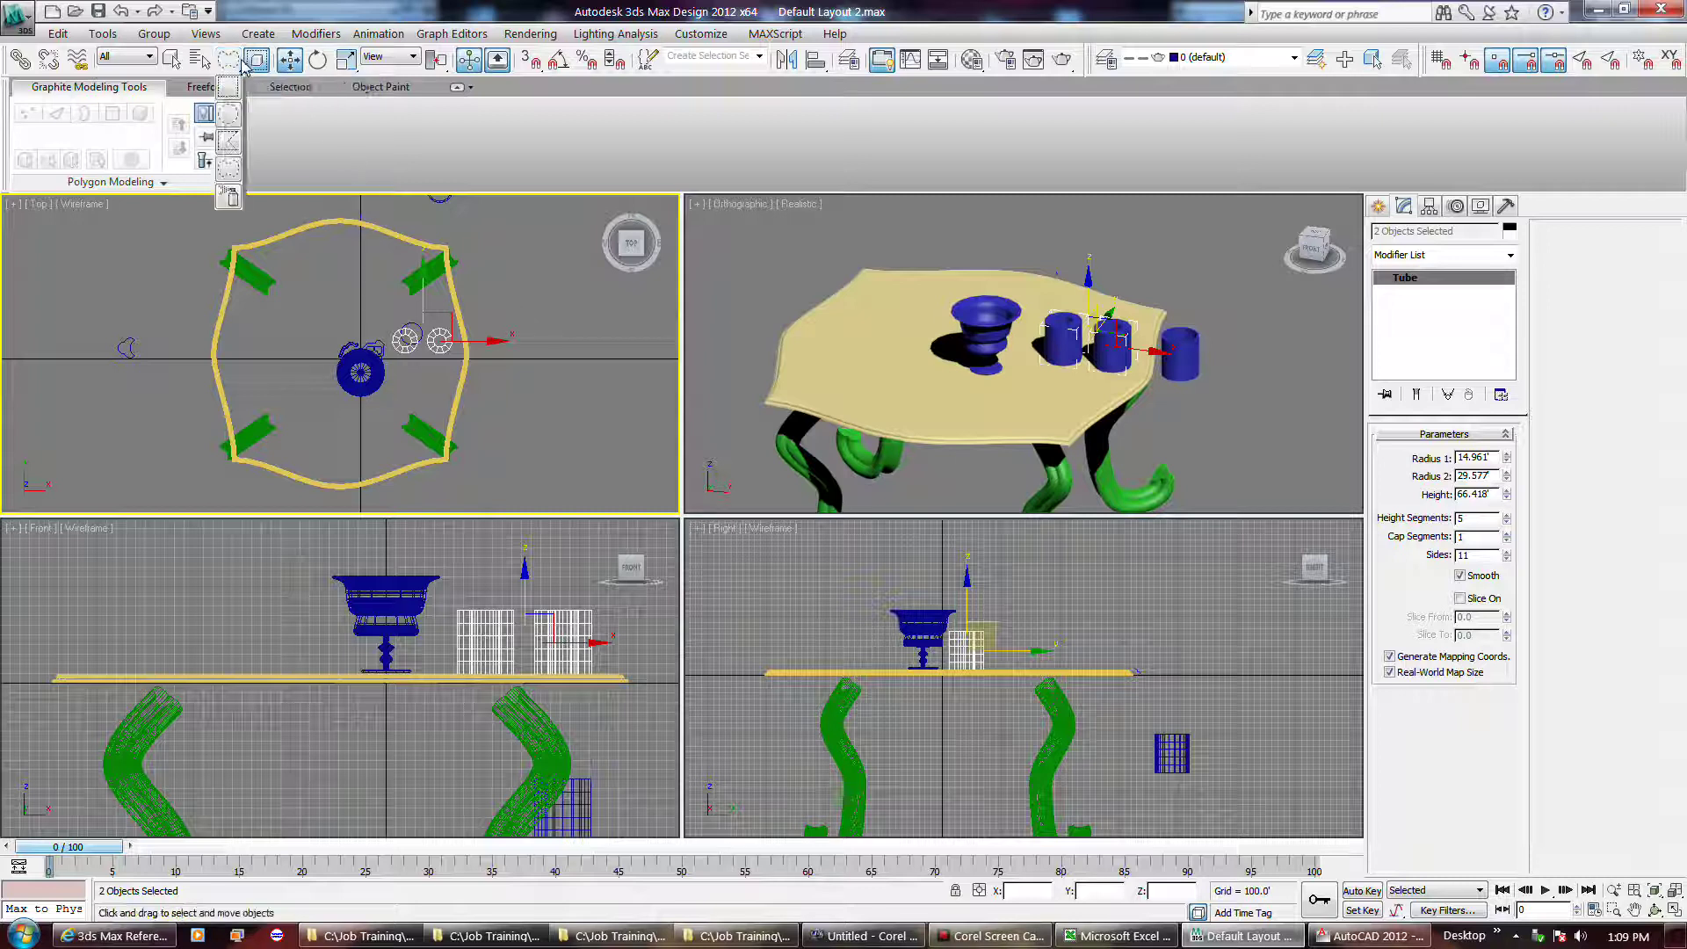
click(230, 197)
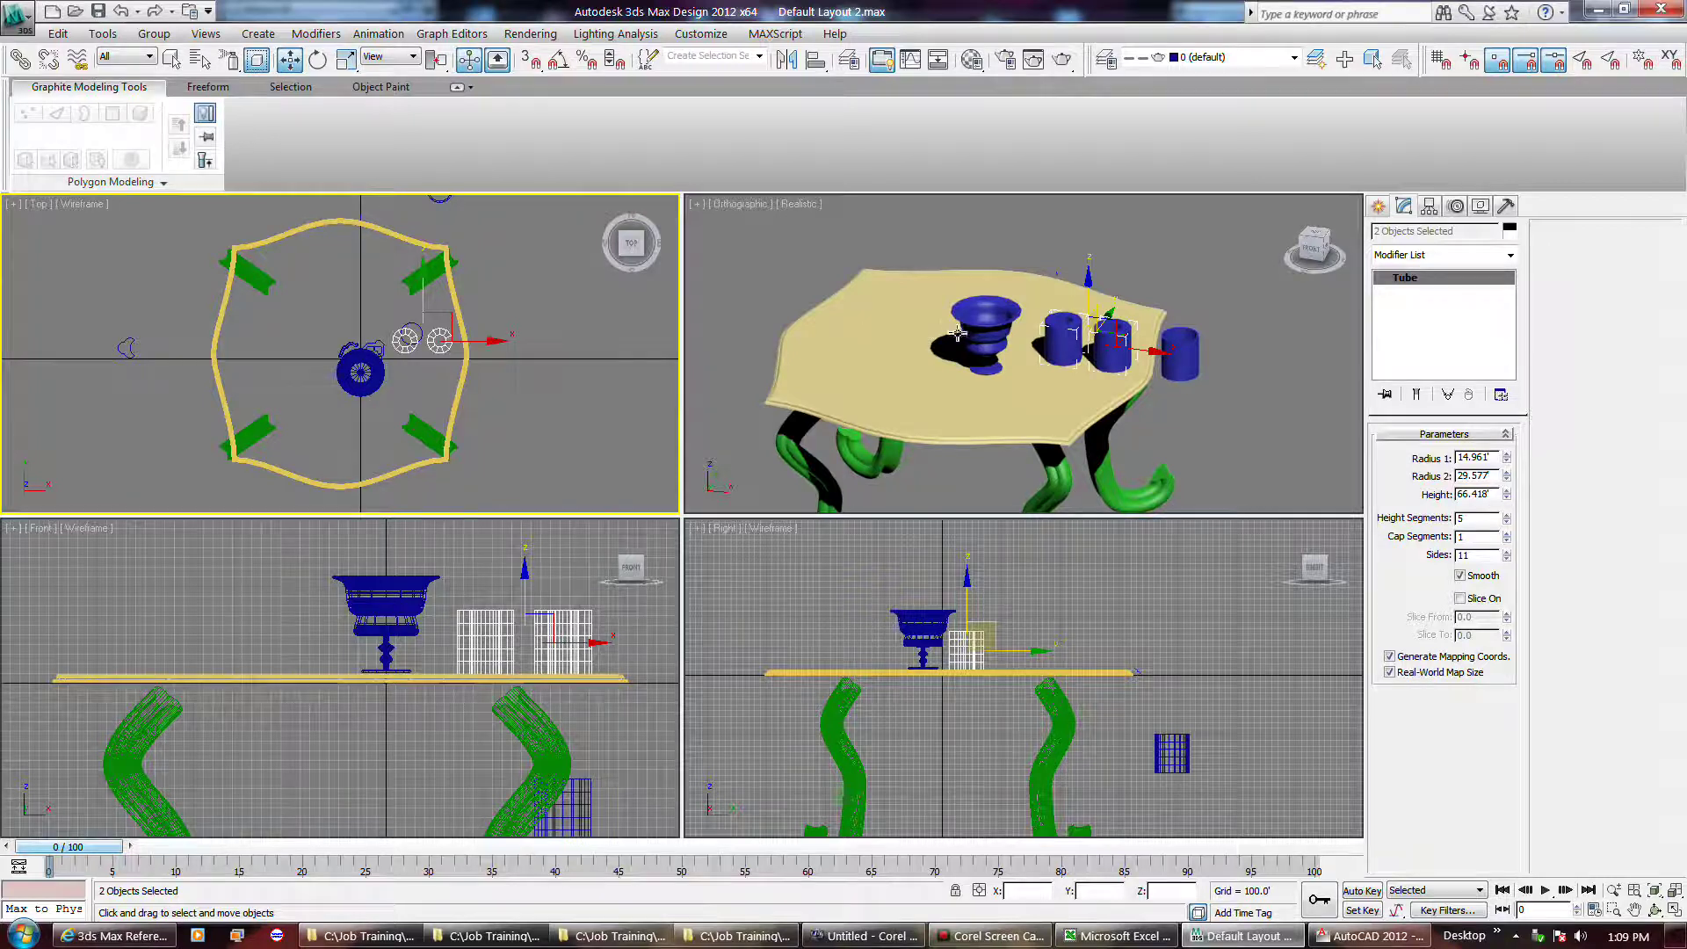
drag(984, 328, 969, 317)
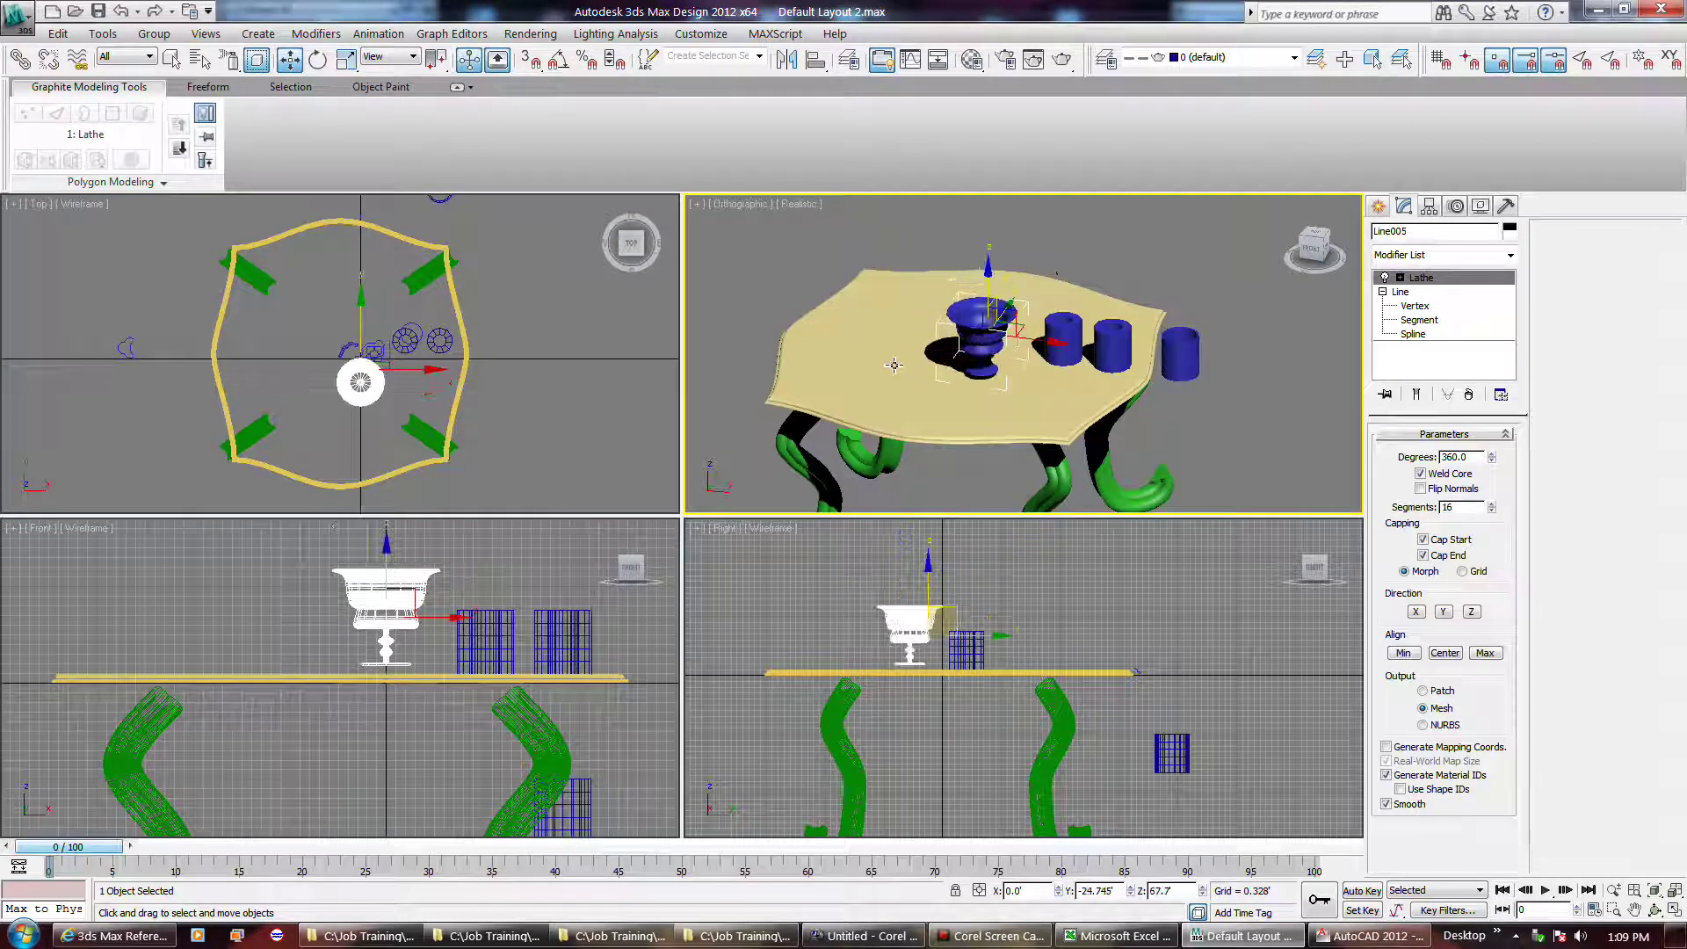
Step: Paint over the tubes and nearby shapes on the table in the Top view to select them, and clear the selection
drag(875, 356, 850, 345)
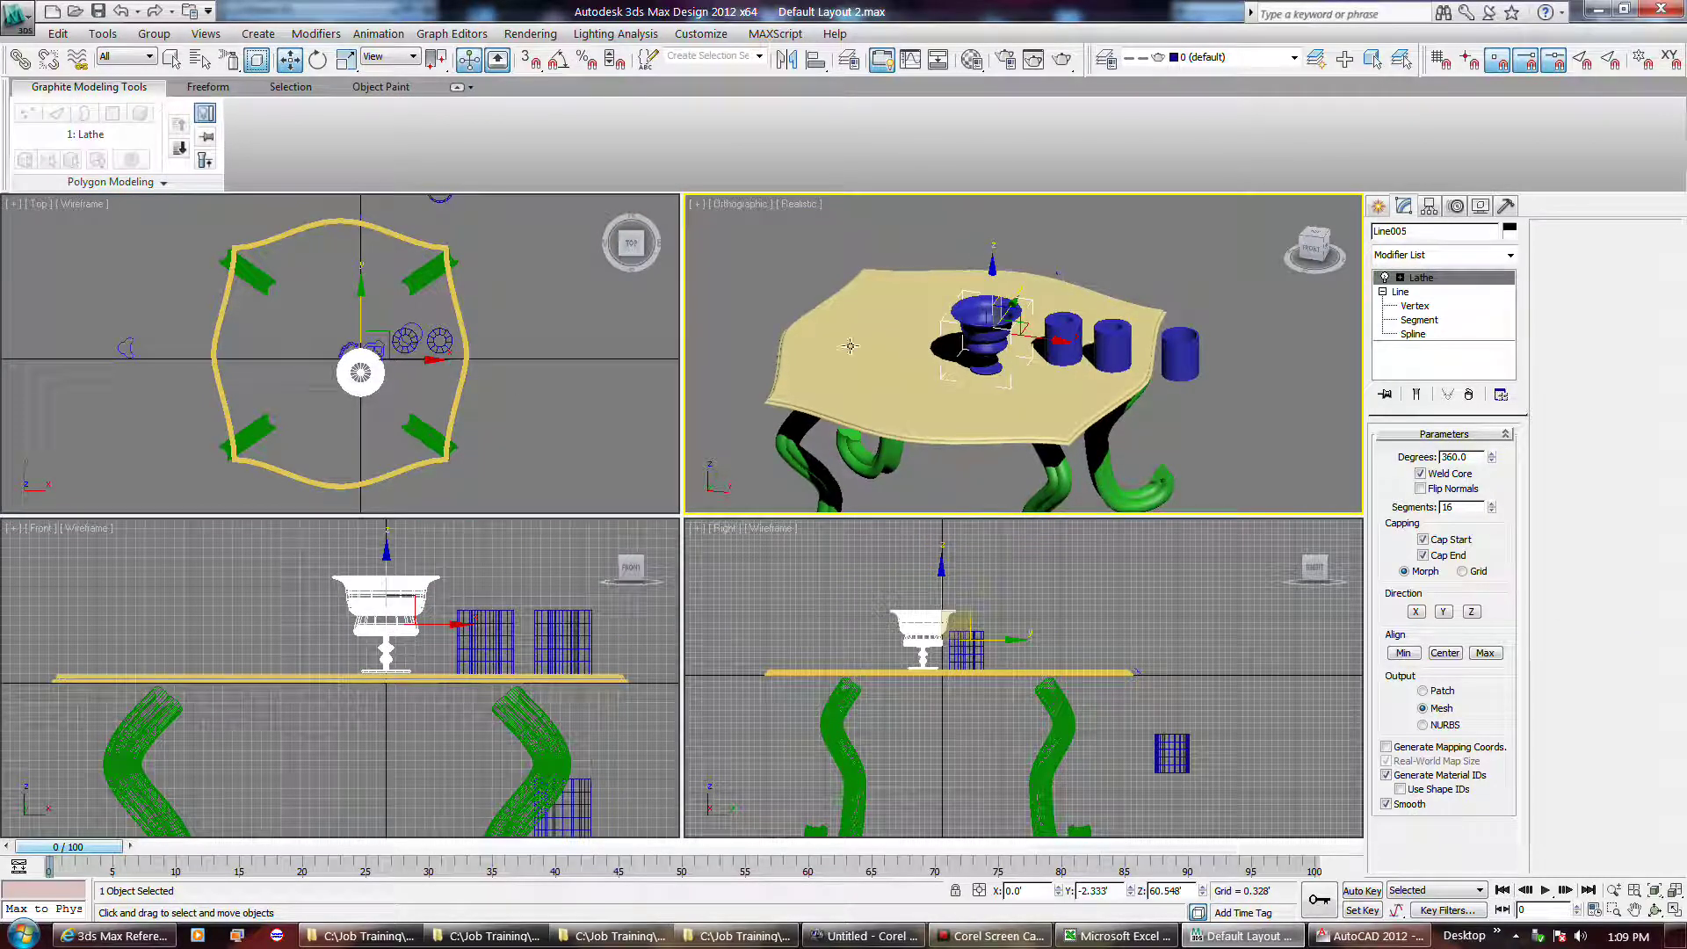
click(502, 390)
mouse_move(401, 361)
mouse_down()
mouse_move(466, 344)
mouse_move(424, 343)
mouse_move(345, 386)
mouse_move(359, 352)
mouse_move(387, 360)
mouse_up()
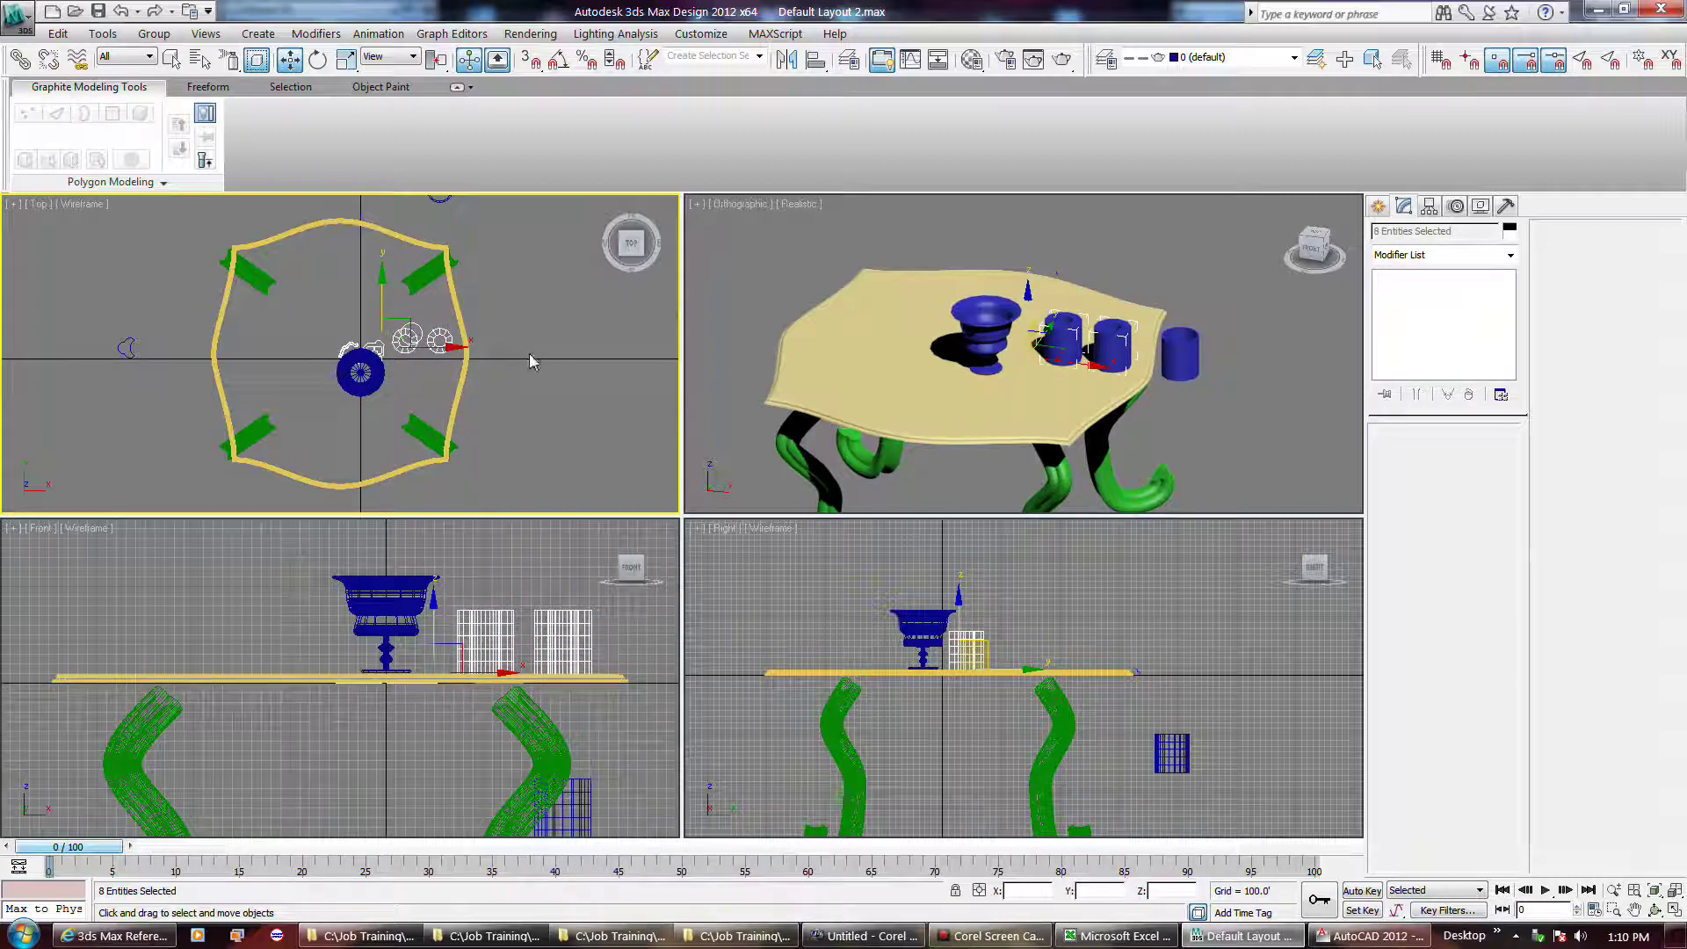
click(809, 278)
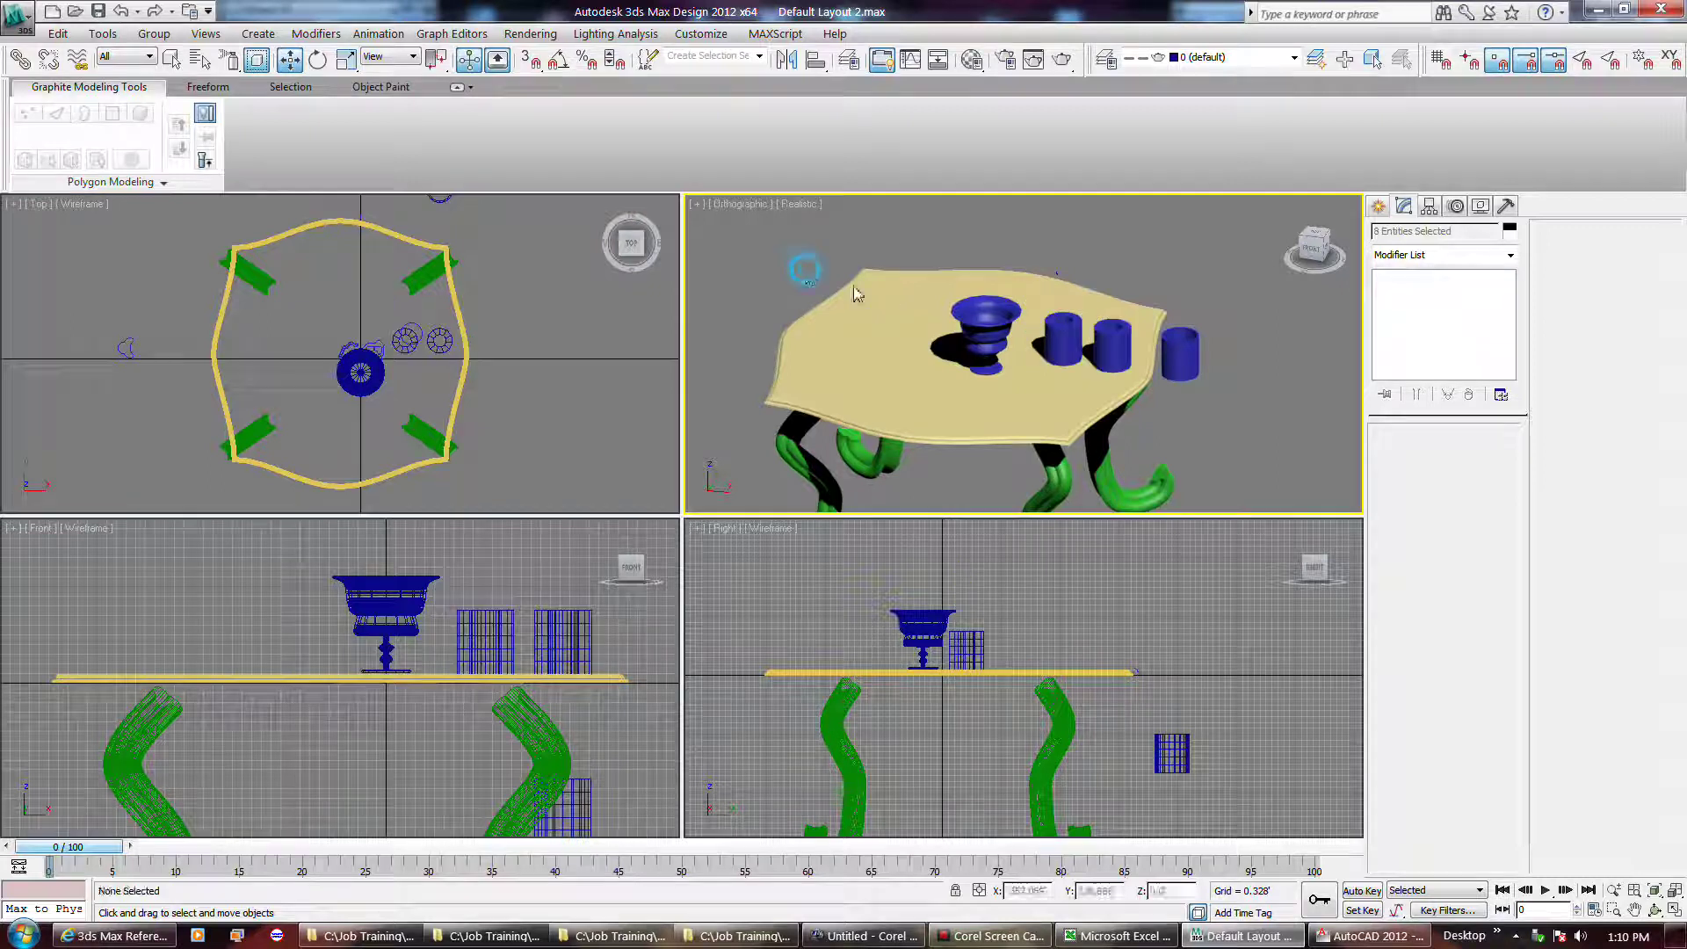
Step: Enter the Vertex level of the vase's line and paint-select the vertices along the lower bowl profile in the Right view
click(965, 321)
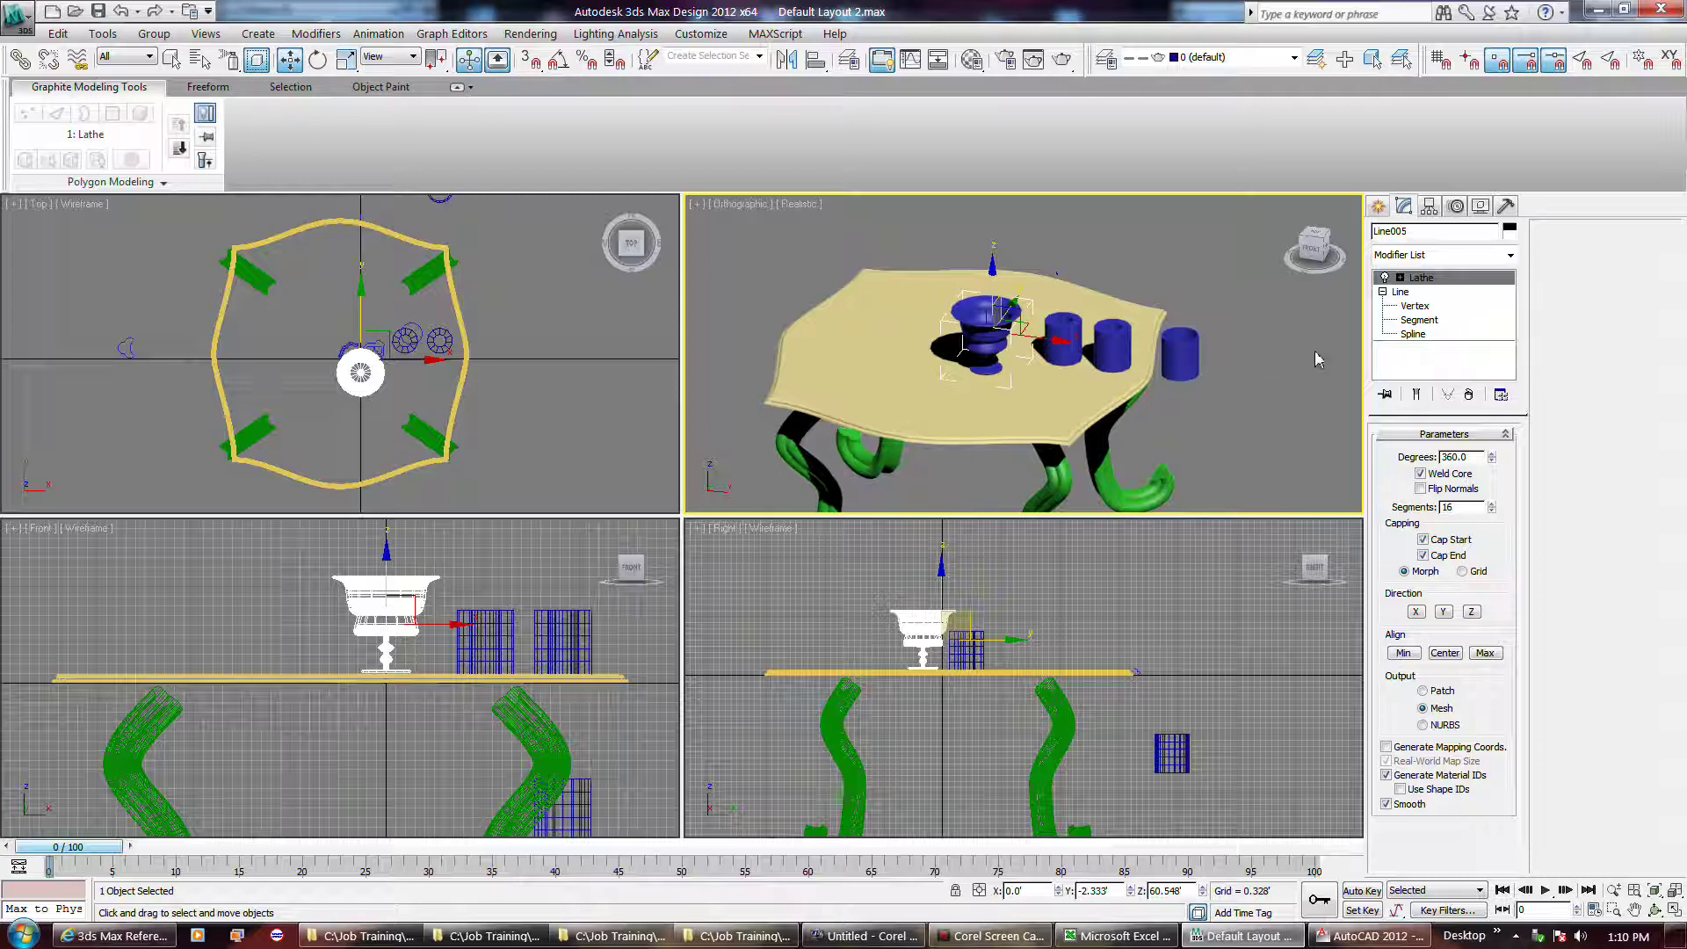
click(1415, 307)
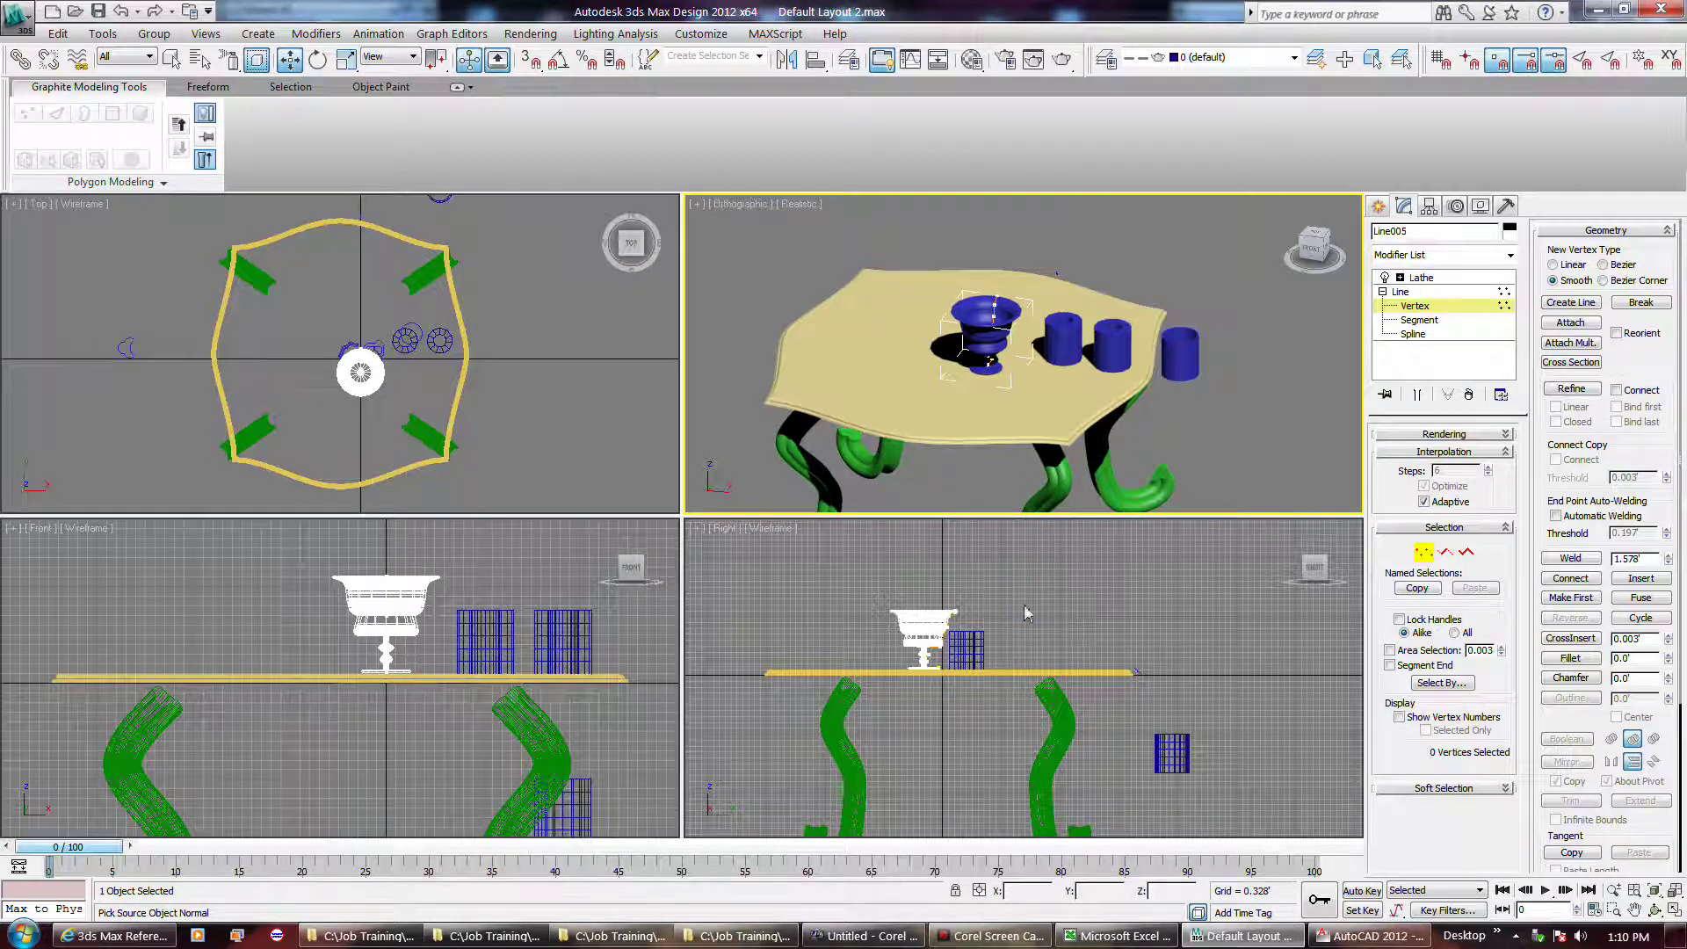
scroll(1017, 626, up, 10)
scroll(1017, 626, down, 4)
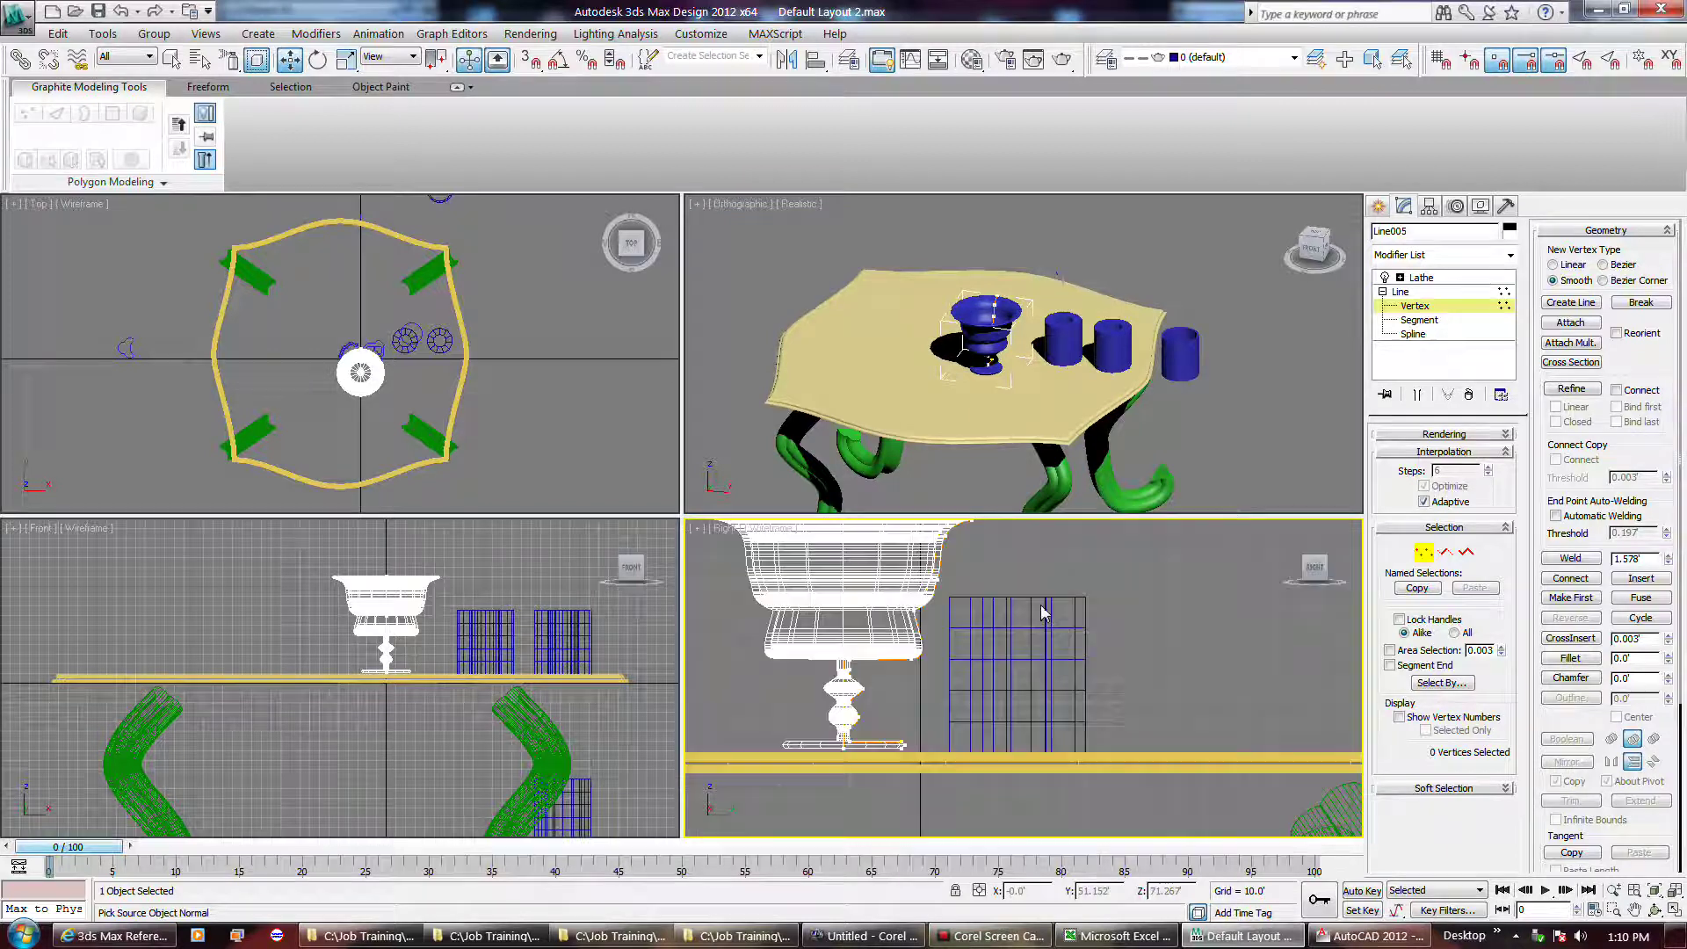
click(939, 579)
ctrl+click(917, 607)
ctrl+click(913, 654)
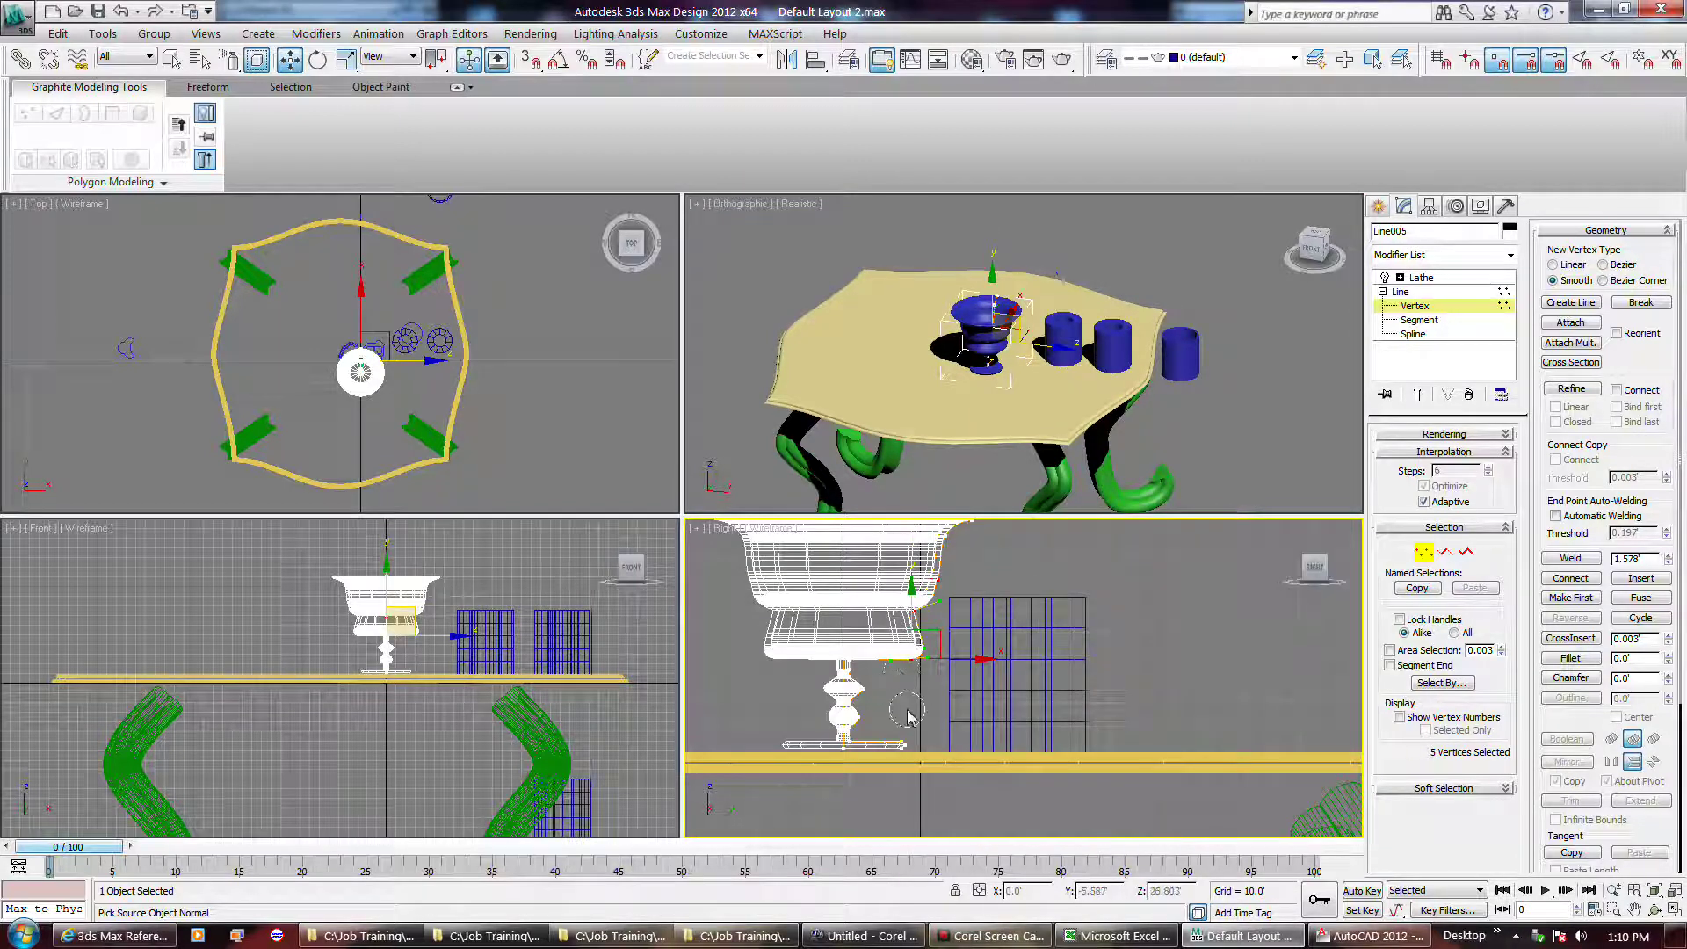
scroll(929, 598, up, 4)
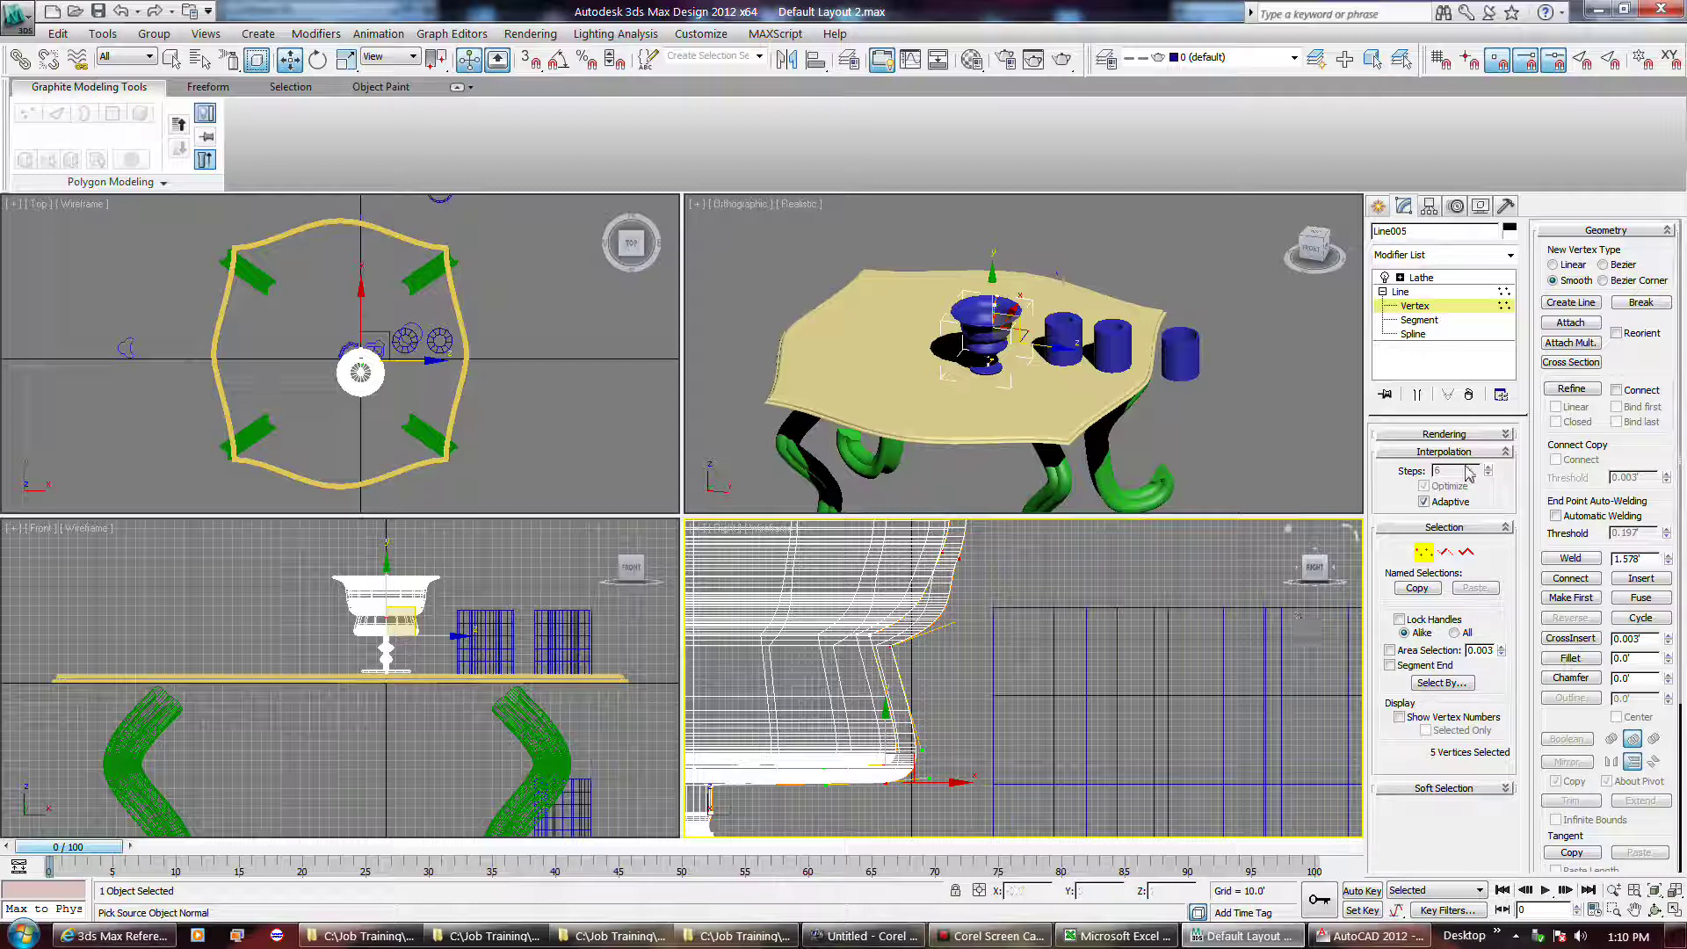
Step: Turn off the end-result display, clear the vertex selection, and paint-select vertices along the bare bowl profile and at the top of the stem
click(1416, 395)
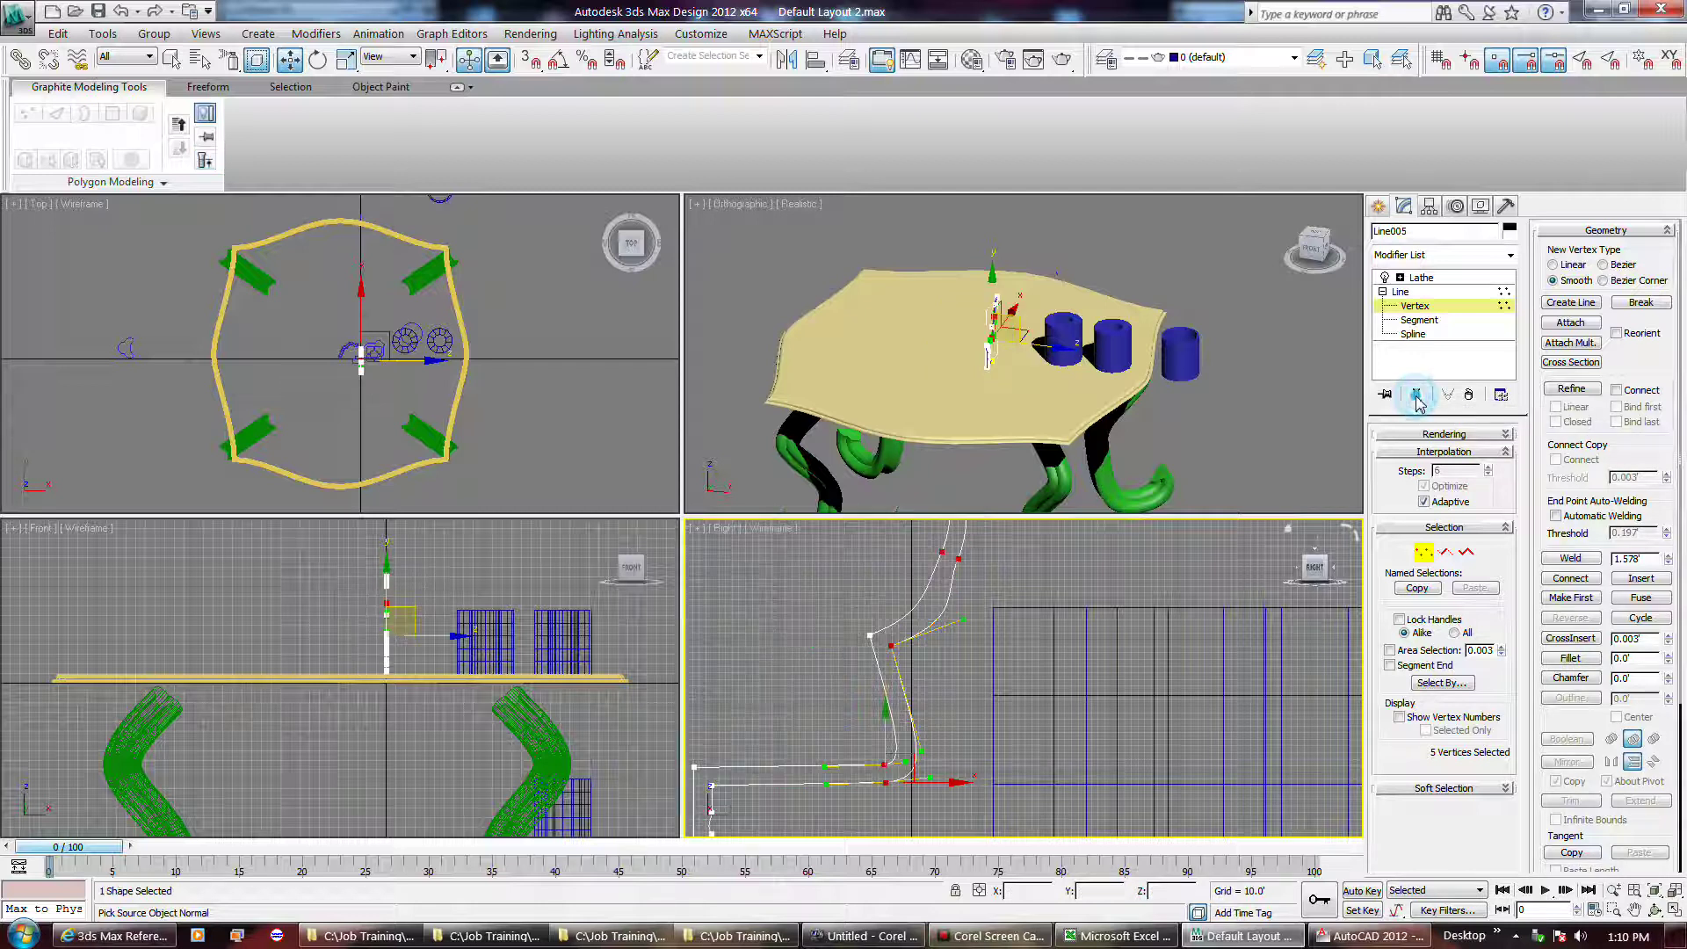
click(984, 603)
scroll(982, 600, down, 2)
drag(983, 558, 918, 629)
ctrl+drag(933, 709, 841, 681)
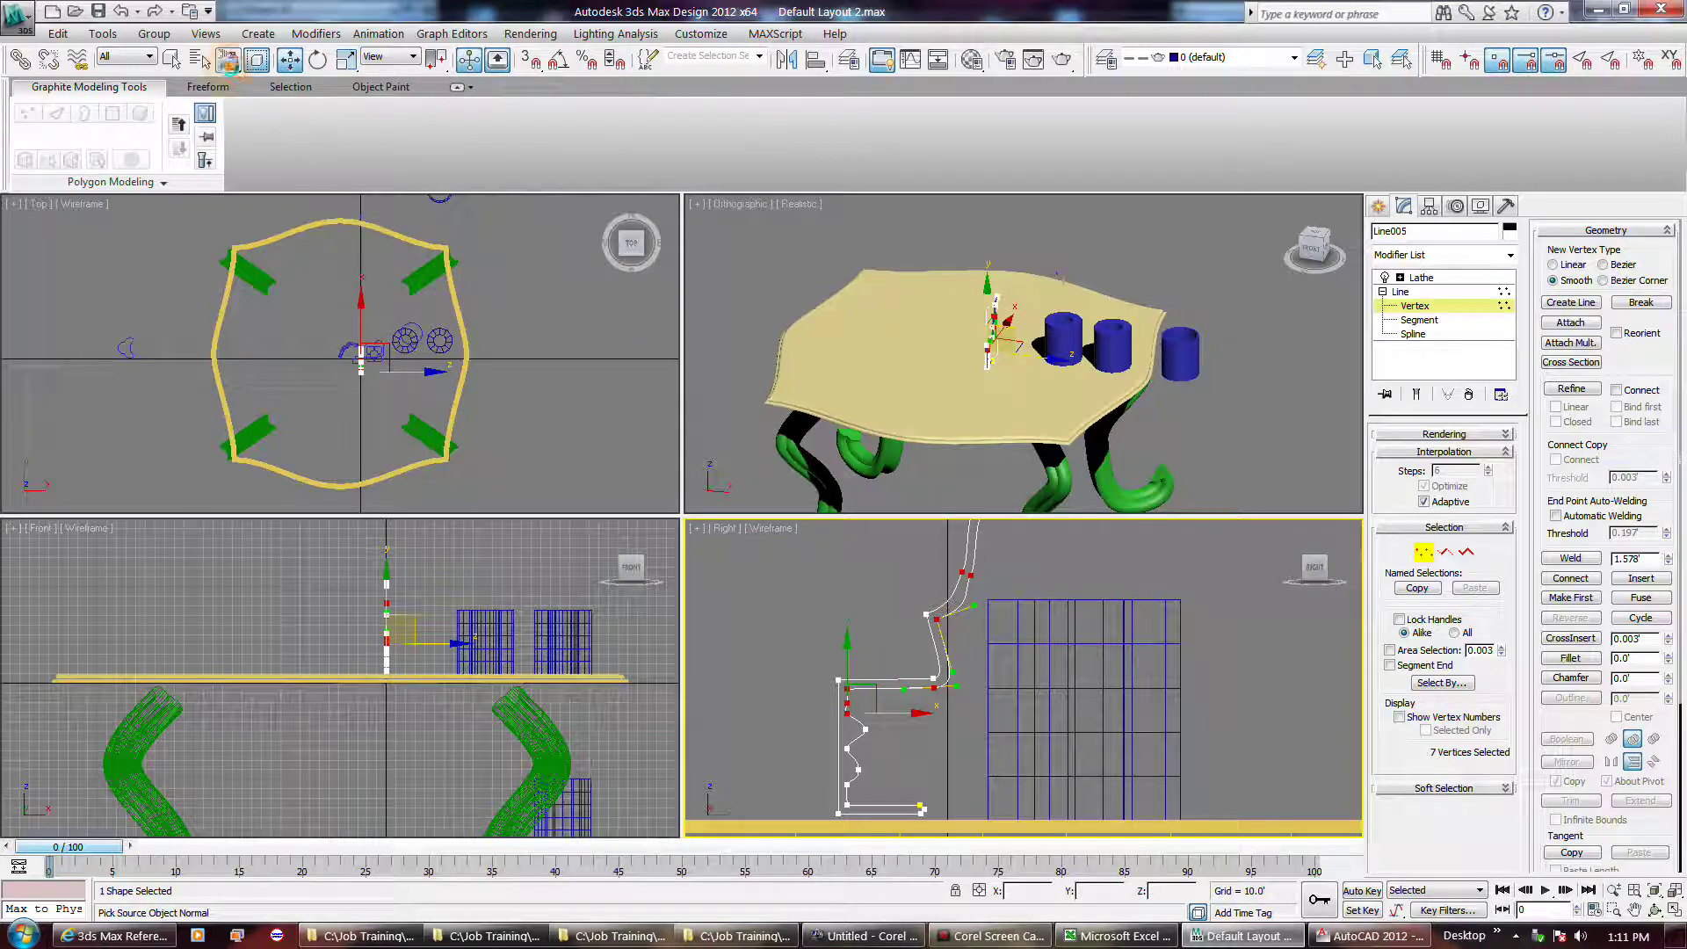
Step: View the Paint Selection Brush Size preference, cancel the settings, and return the selection region to rectangular
right_click(228, 62)
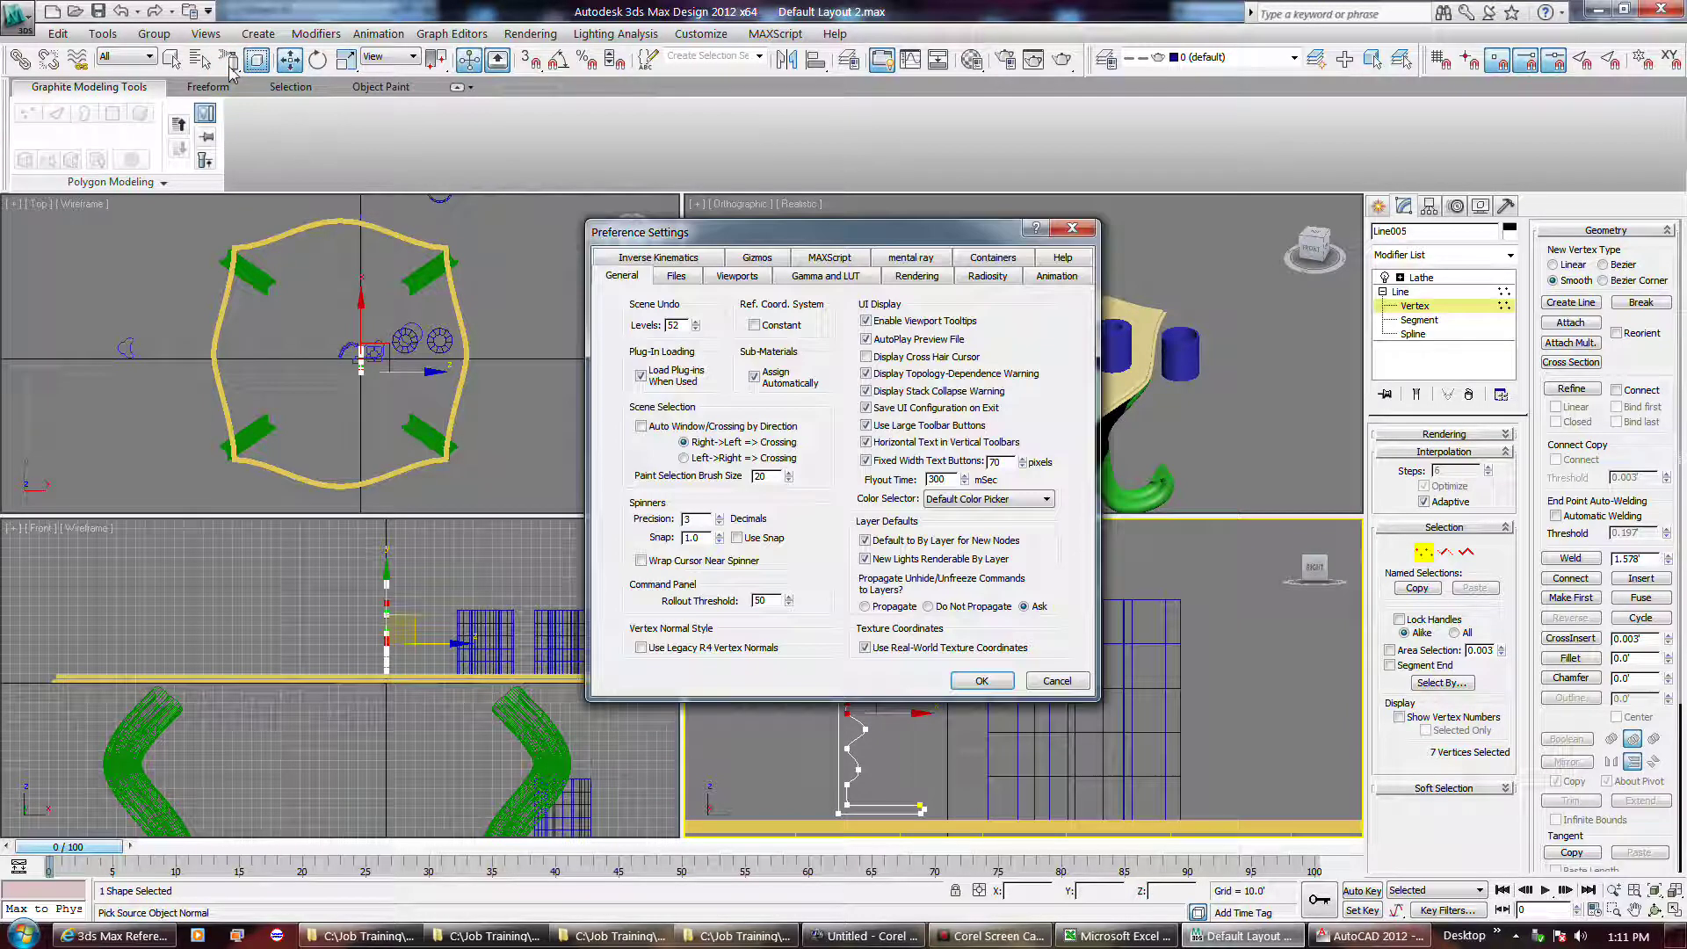
click(1057, 680)
click(227, 63)
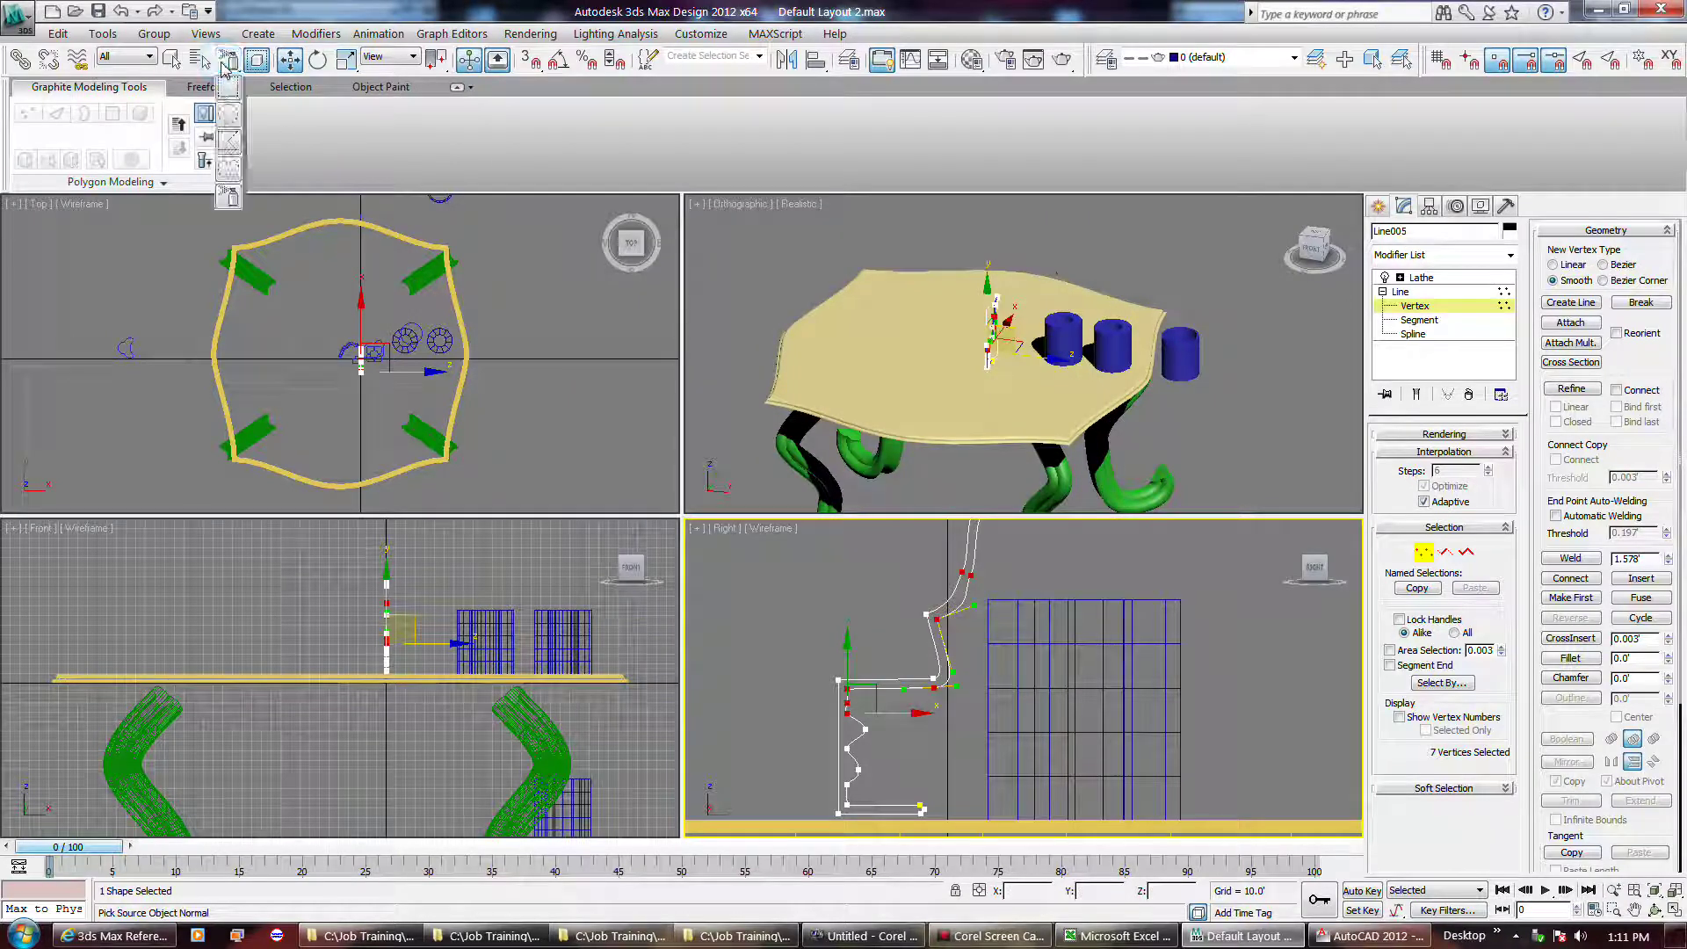
click(228, 87)
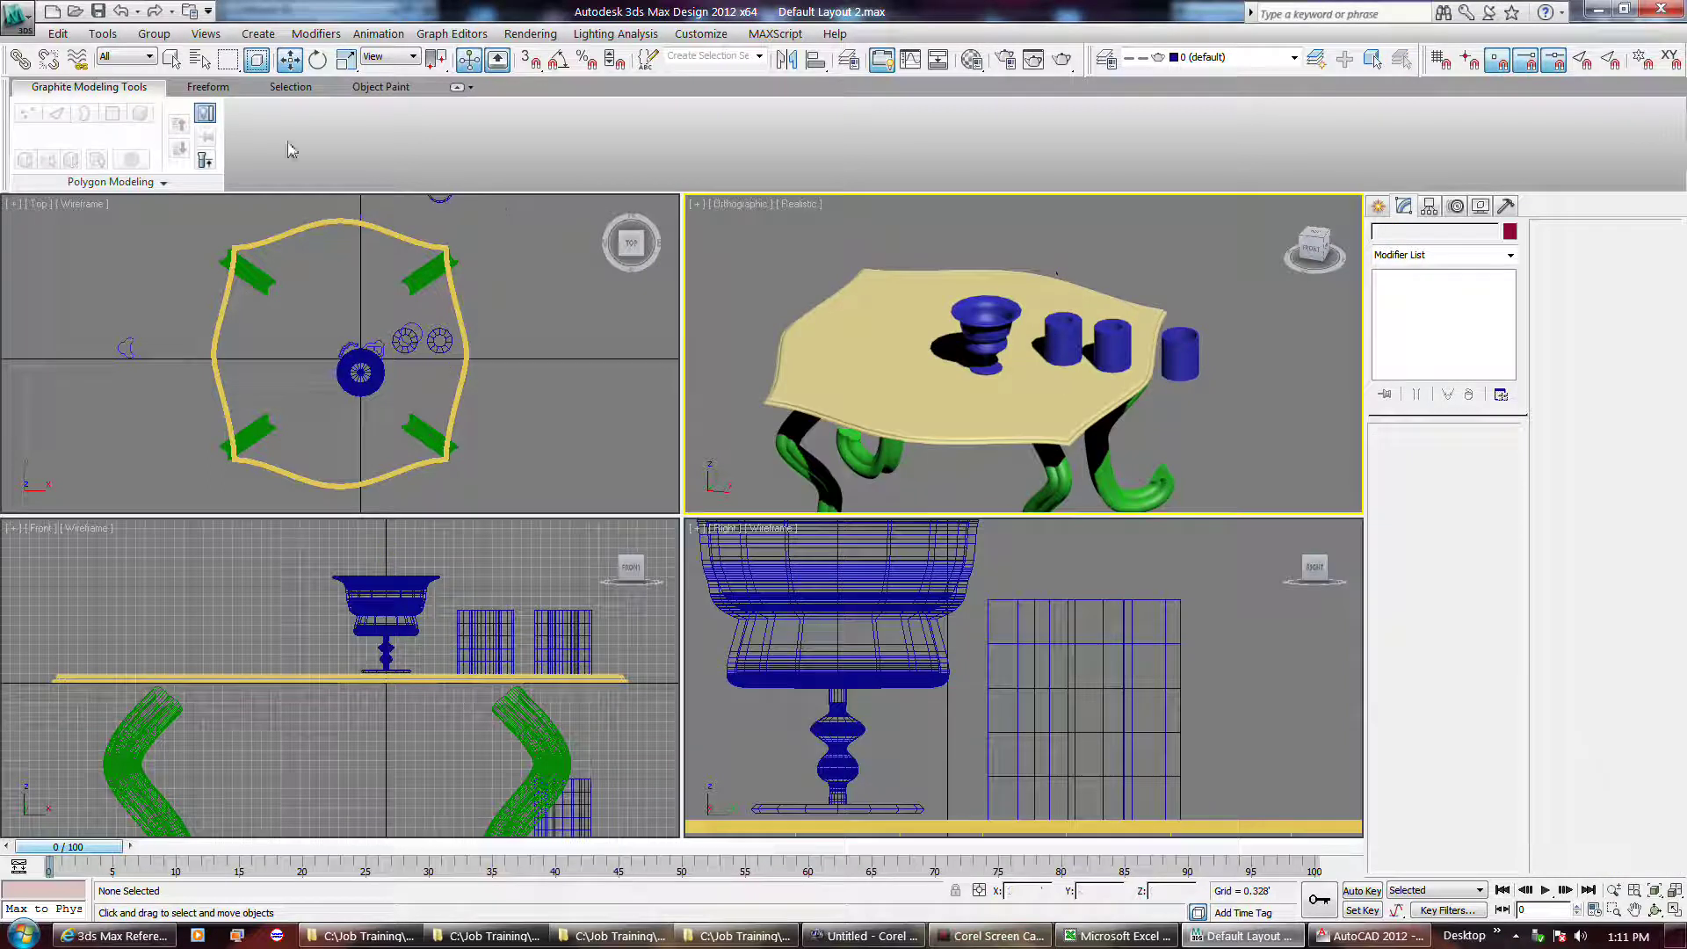
Step: Select Cat_002, Cat_003 and Line003 by name from the scene list, and clear the selection
click(201, 69)
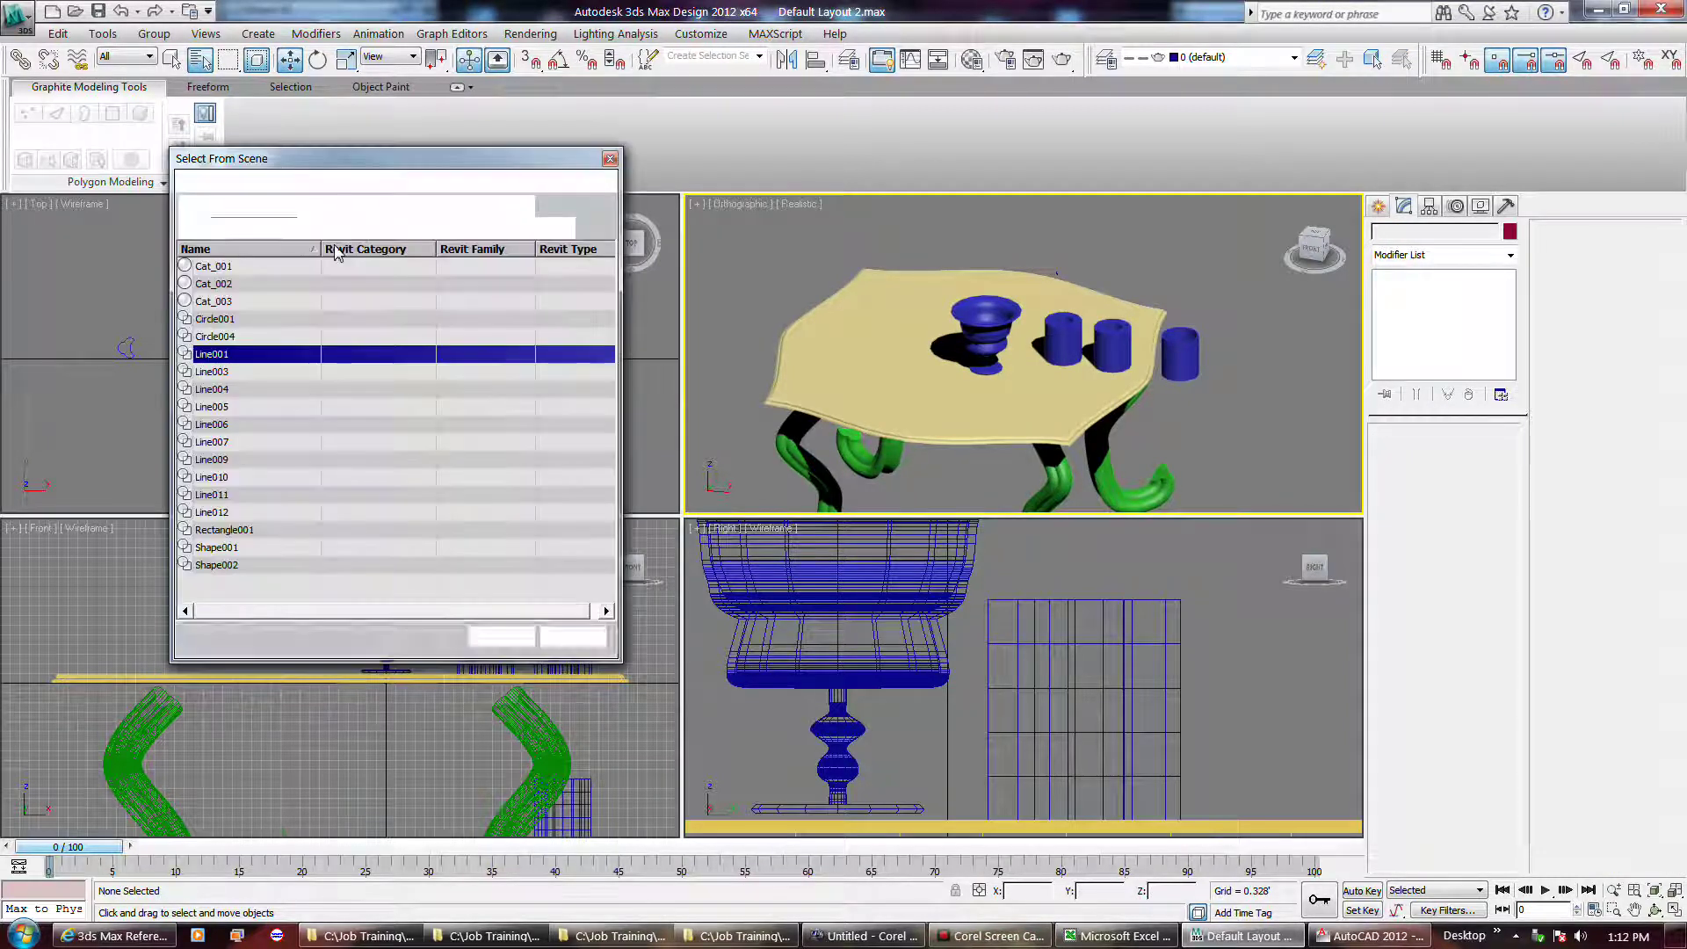
click(214, 286)
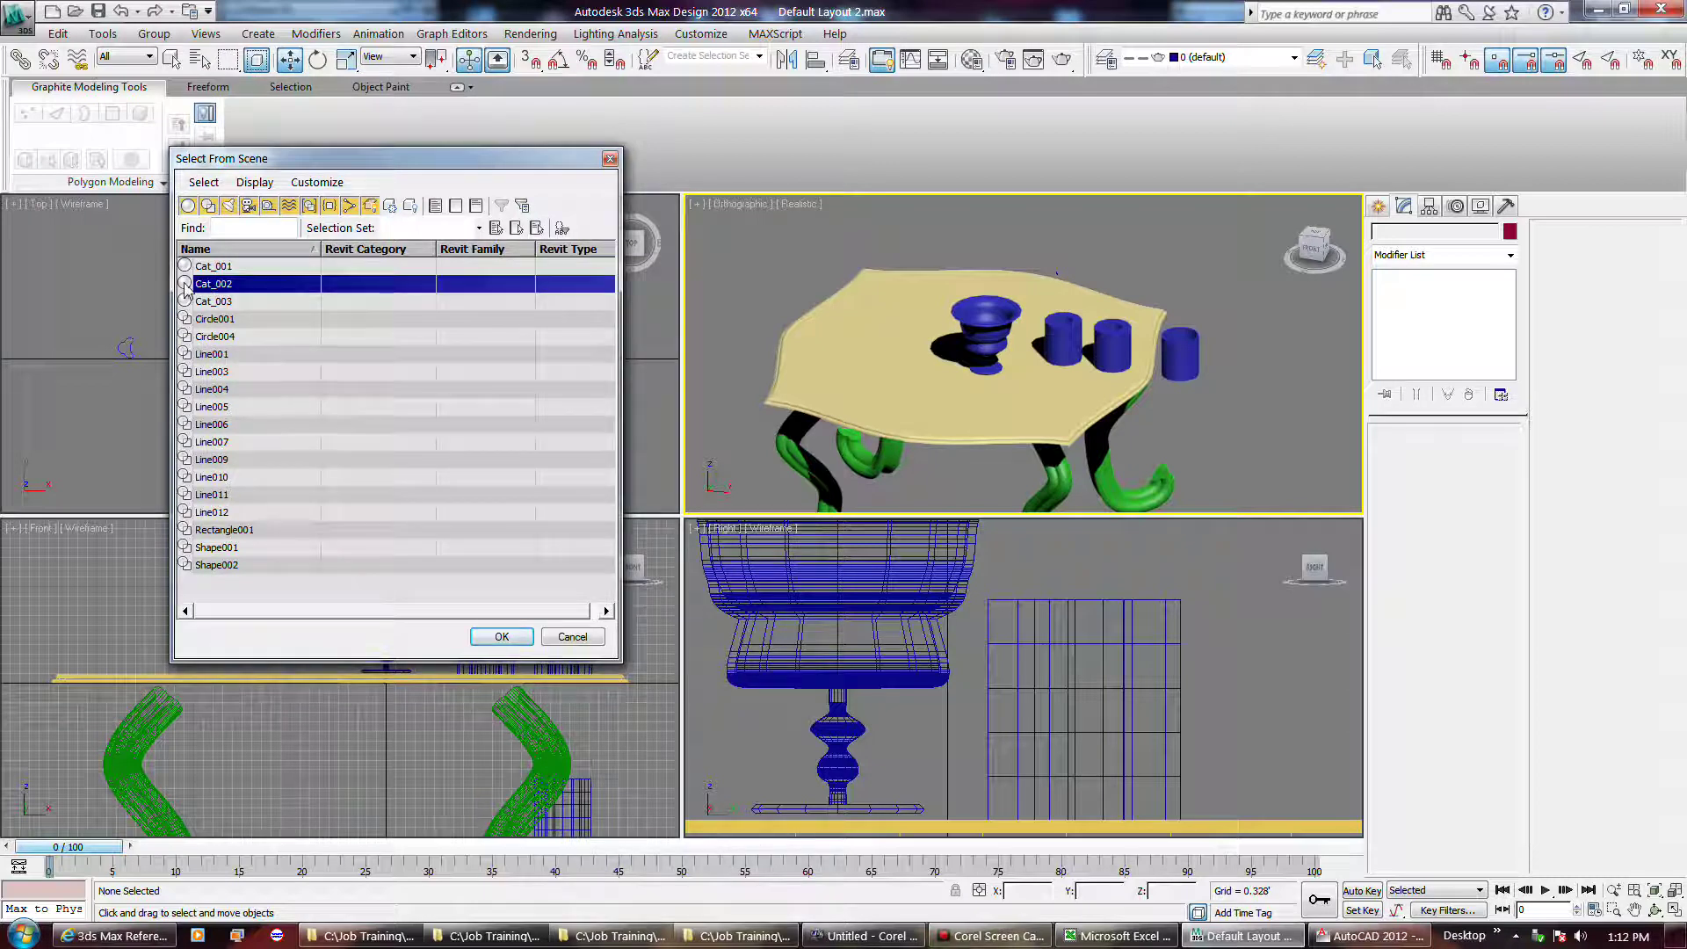
ctrl+click(209, 303)
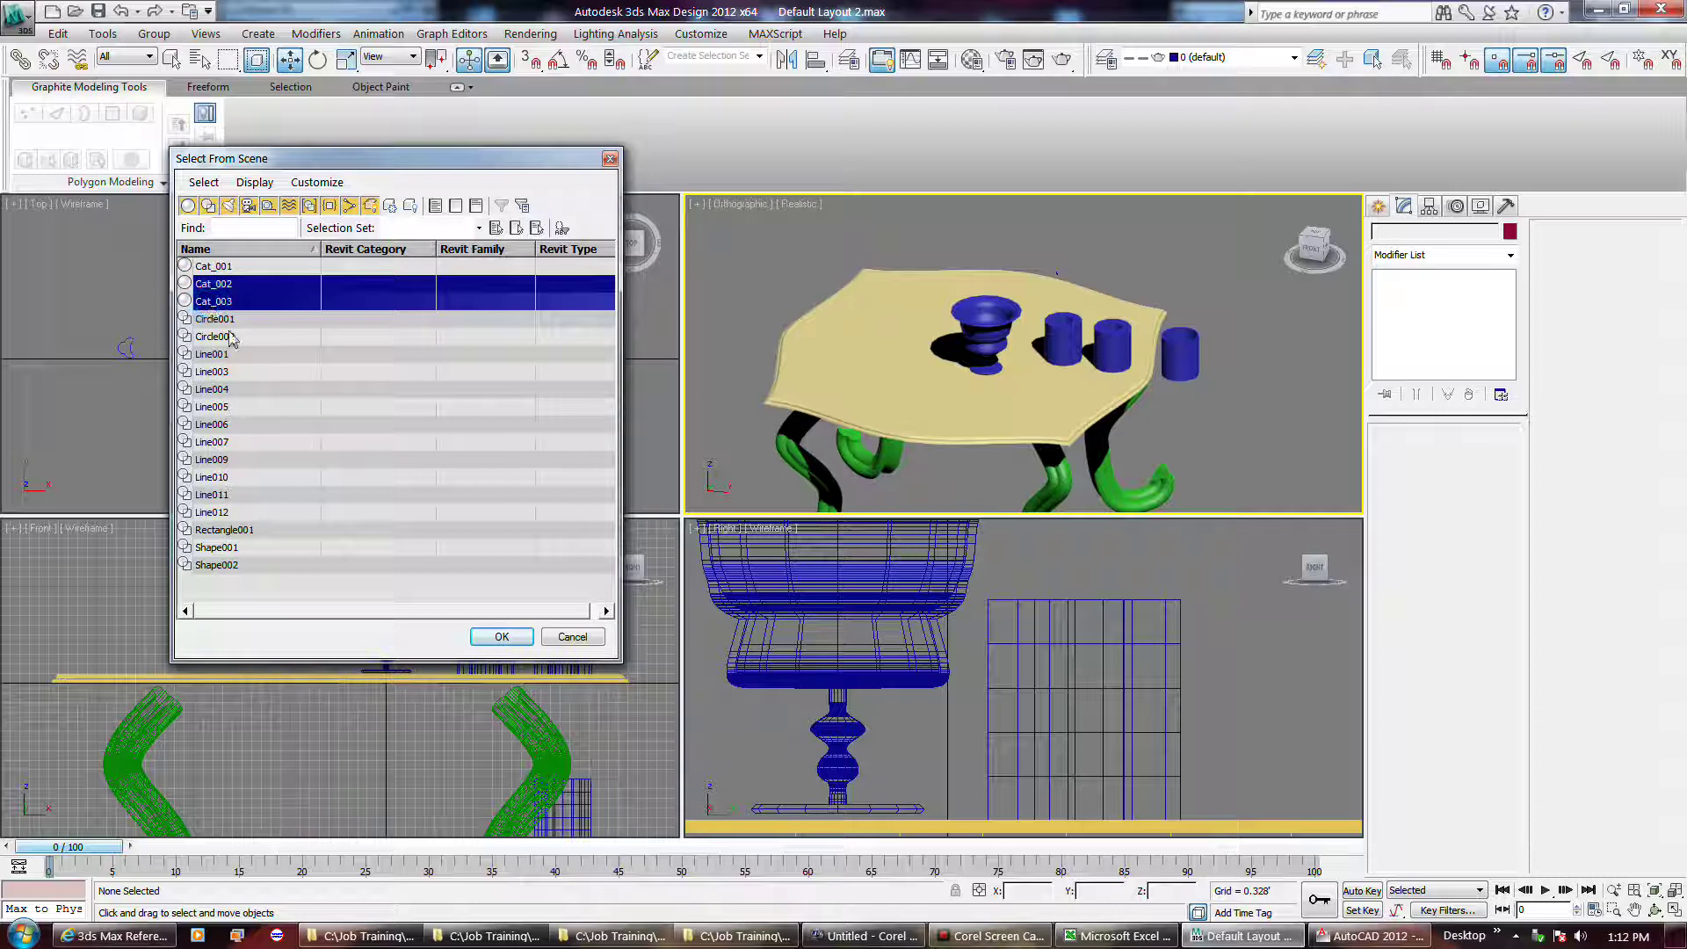
ctrl+click(228, 372)
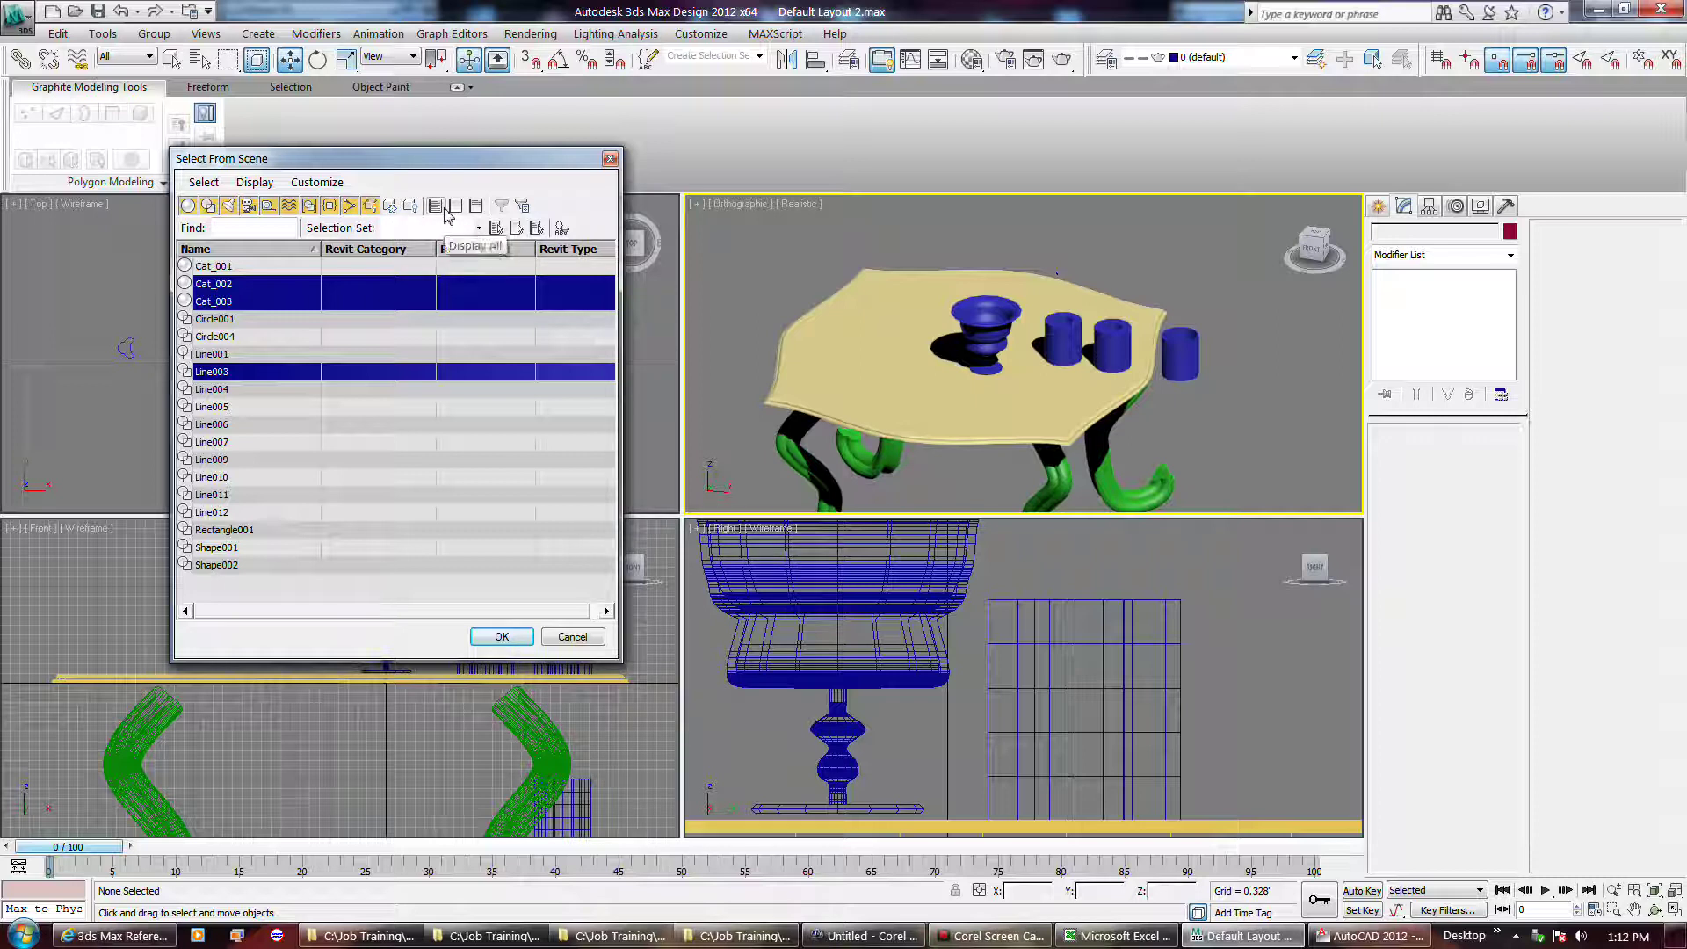
click(502, 636)
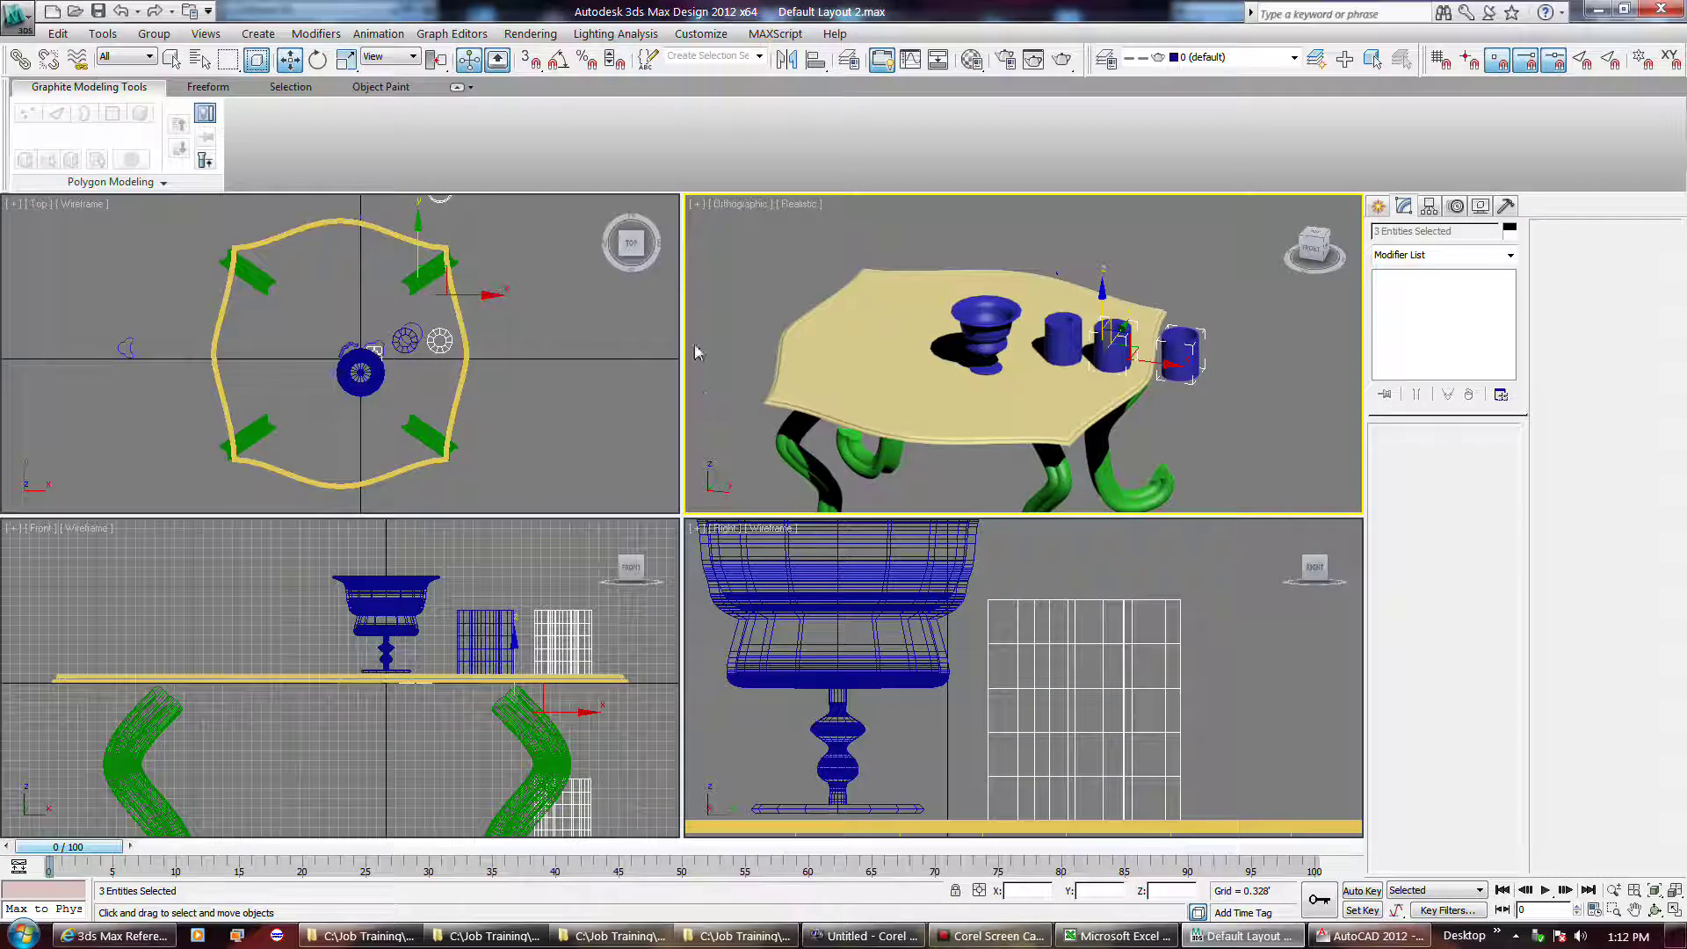
click(710, 349)
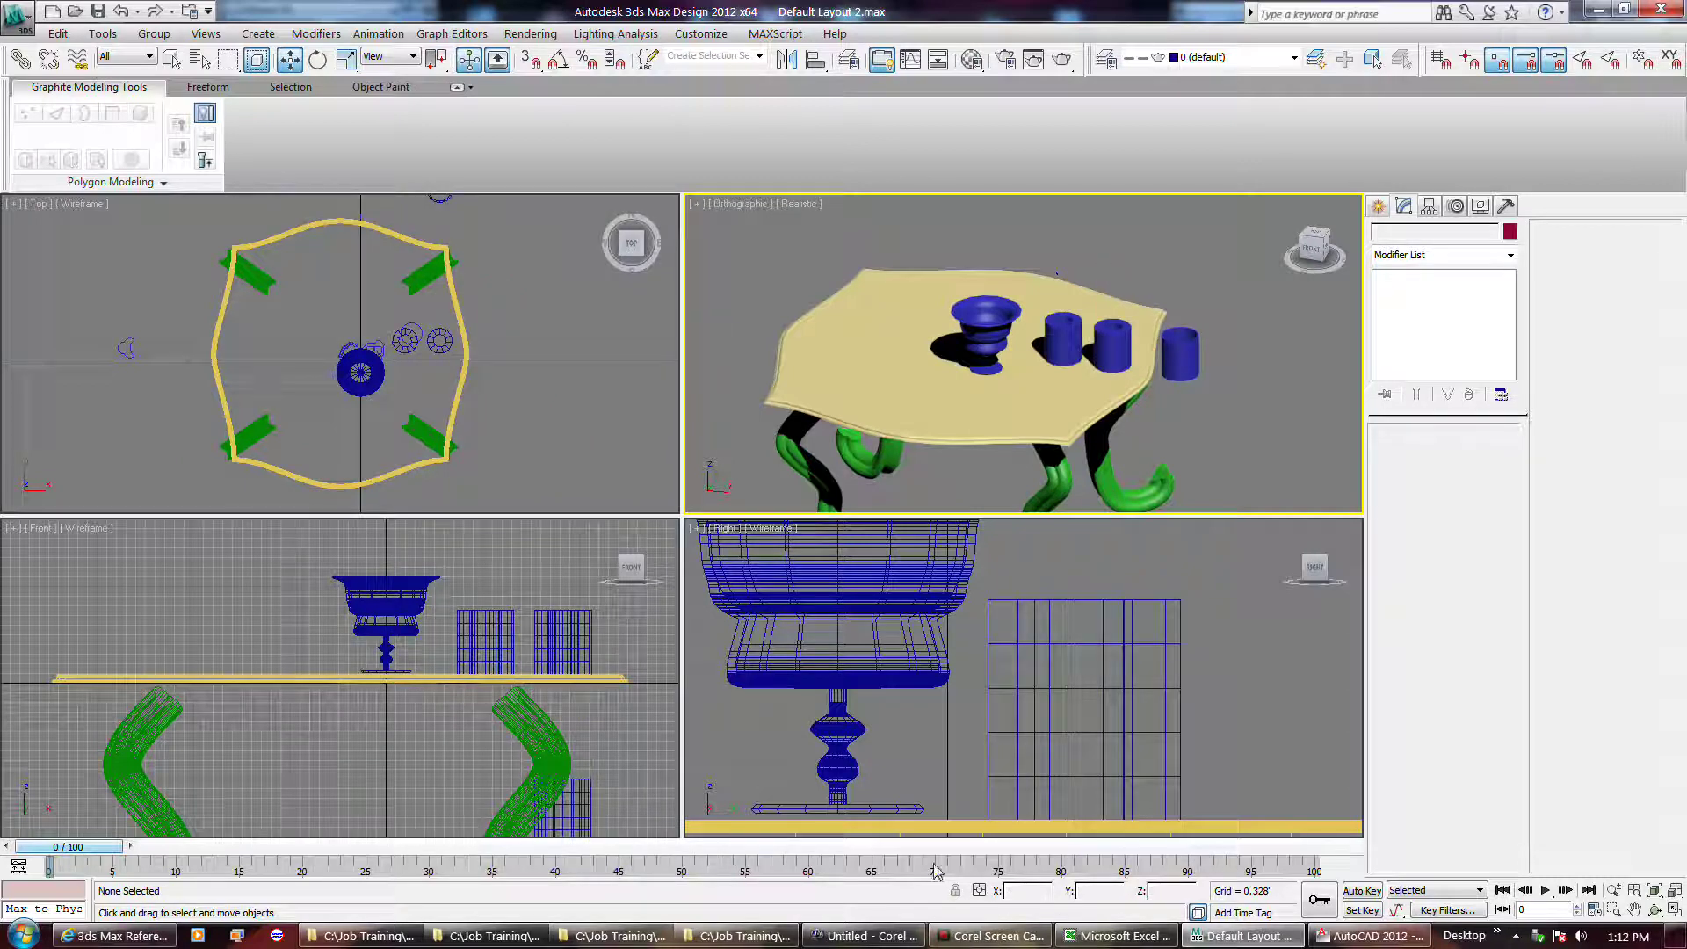
Step: Select the tube nearest the vase, the tube beyond the table edge and the vase, save them as selection set "Set Ono", and deselect
click(1064, 343)
ctrl+click(1192, 345)
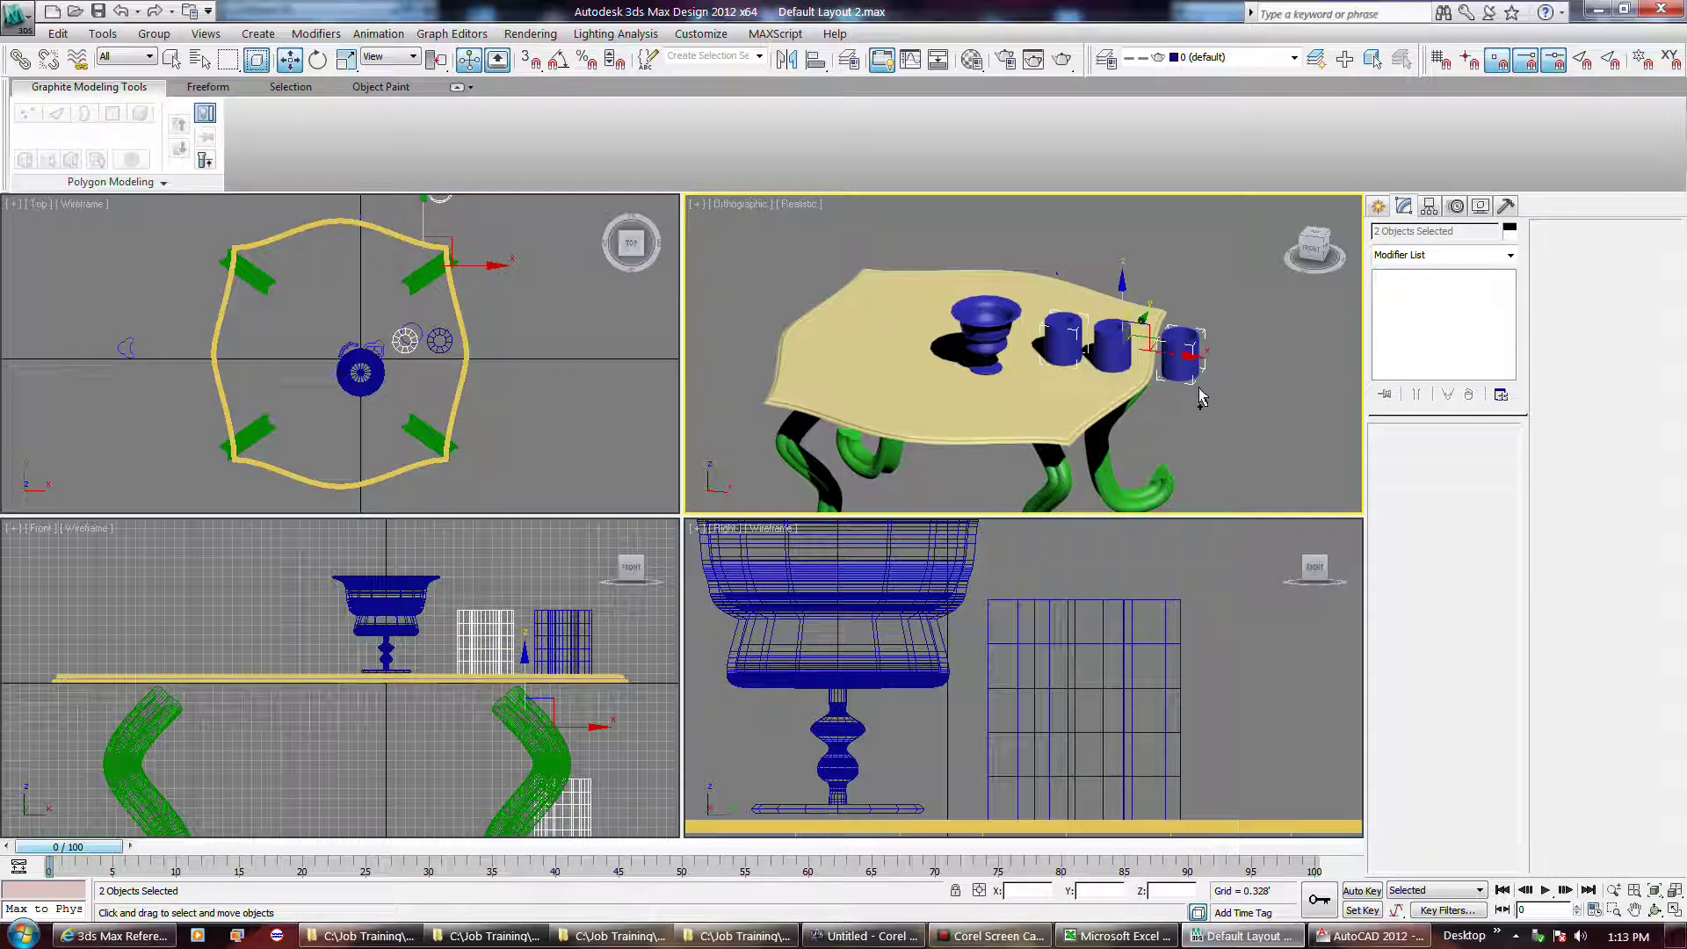
ctrl+click(1001, 332)
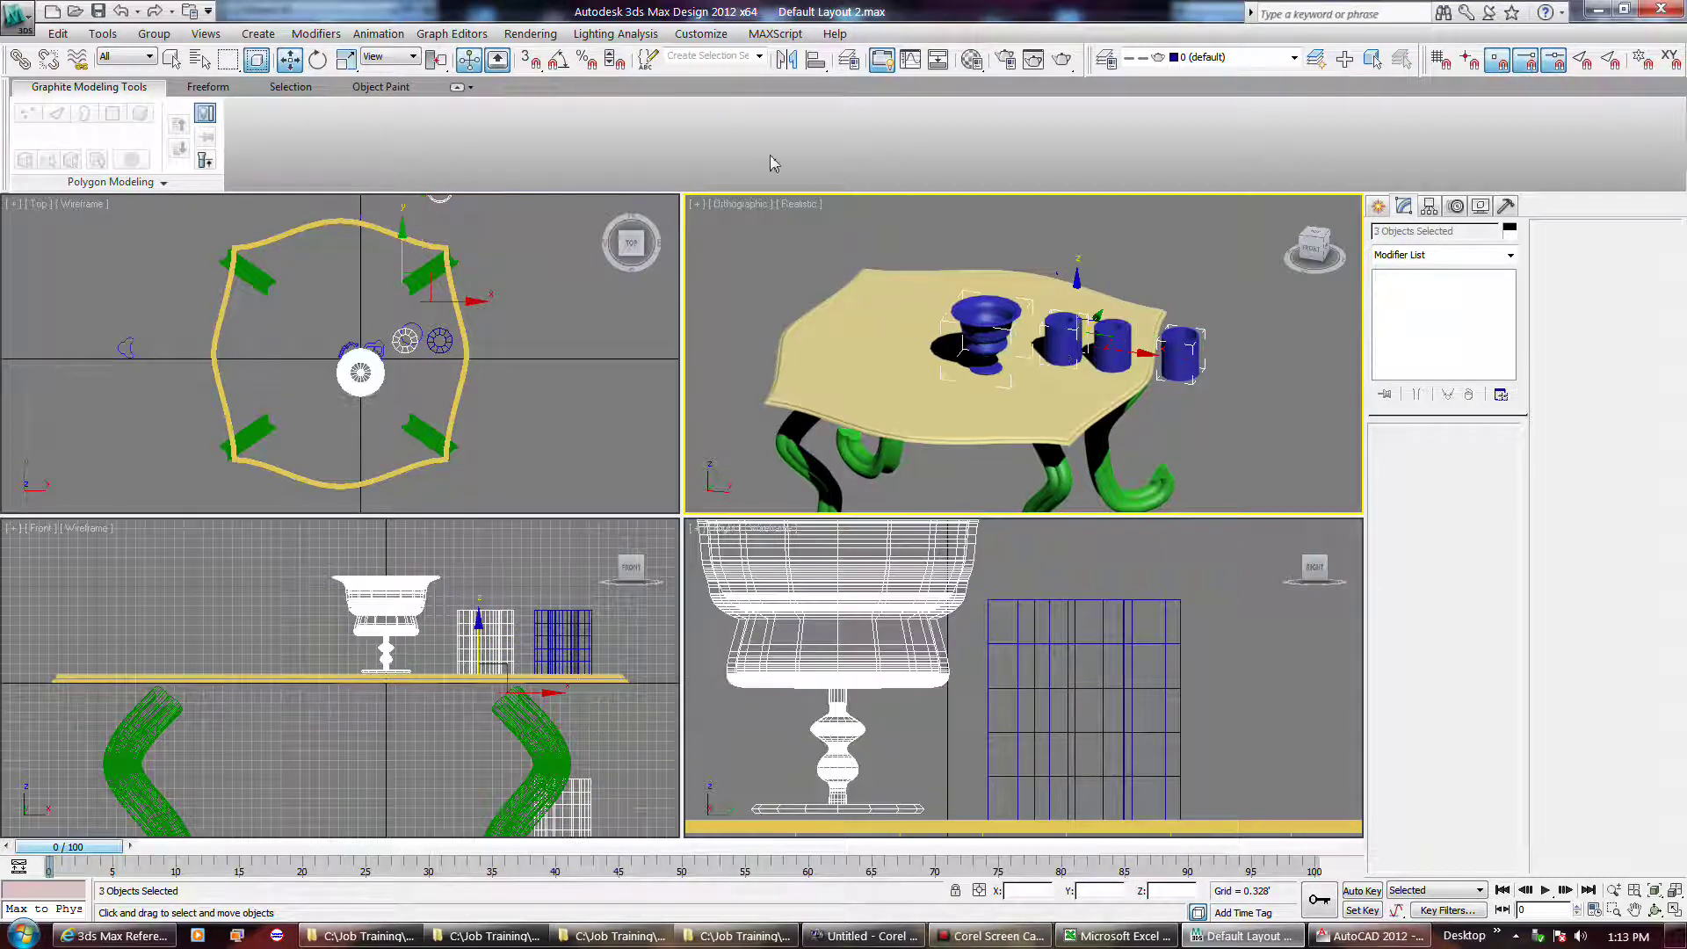
click(750, 57)
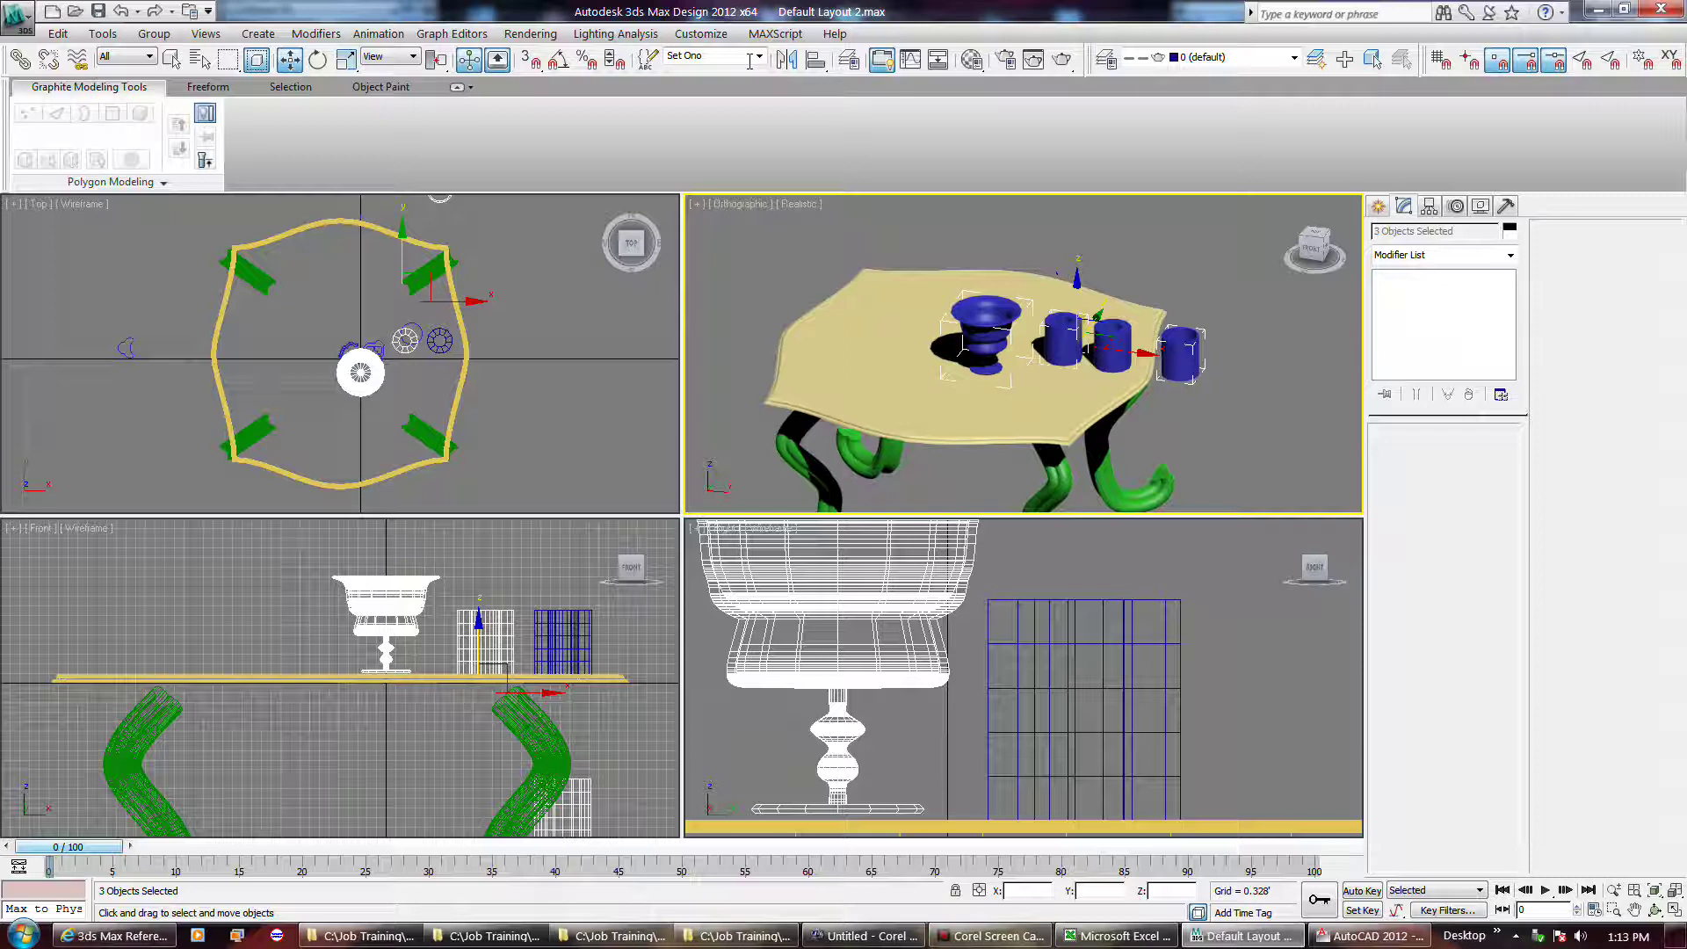
click(909, 244)
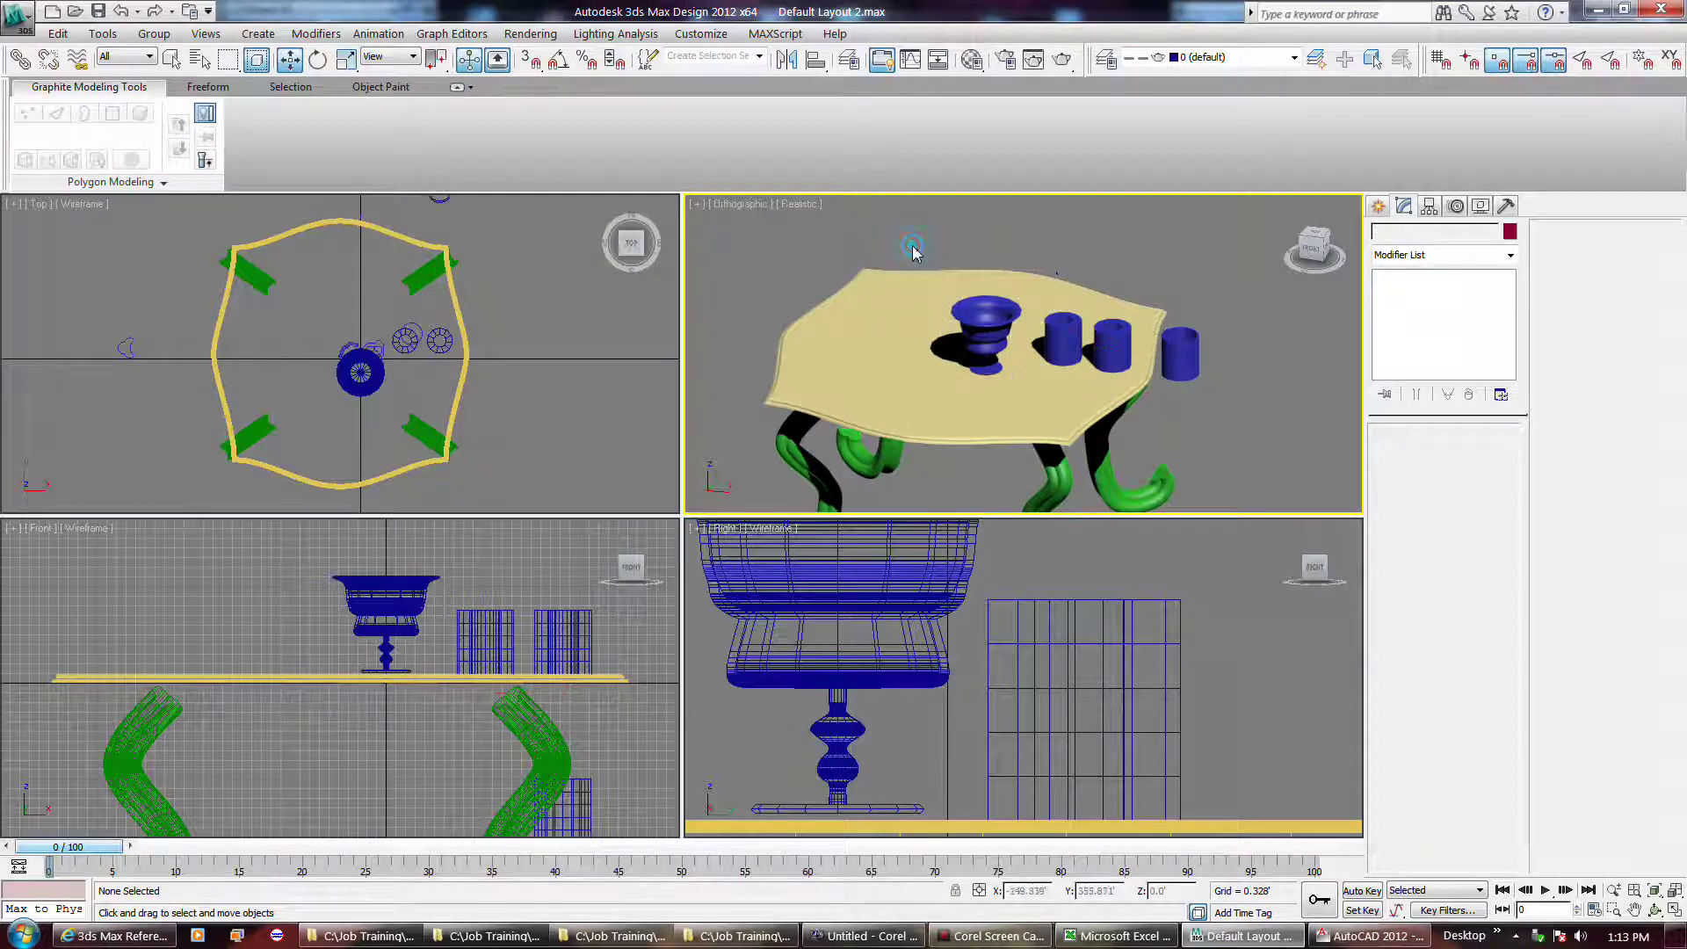
Step: Select and deselect the vase alone, and recall the "Set Ono" named selection set
click(983, 303)
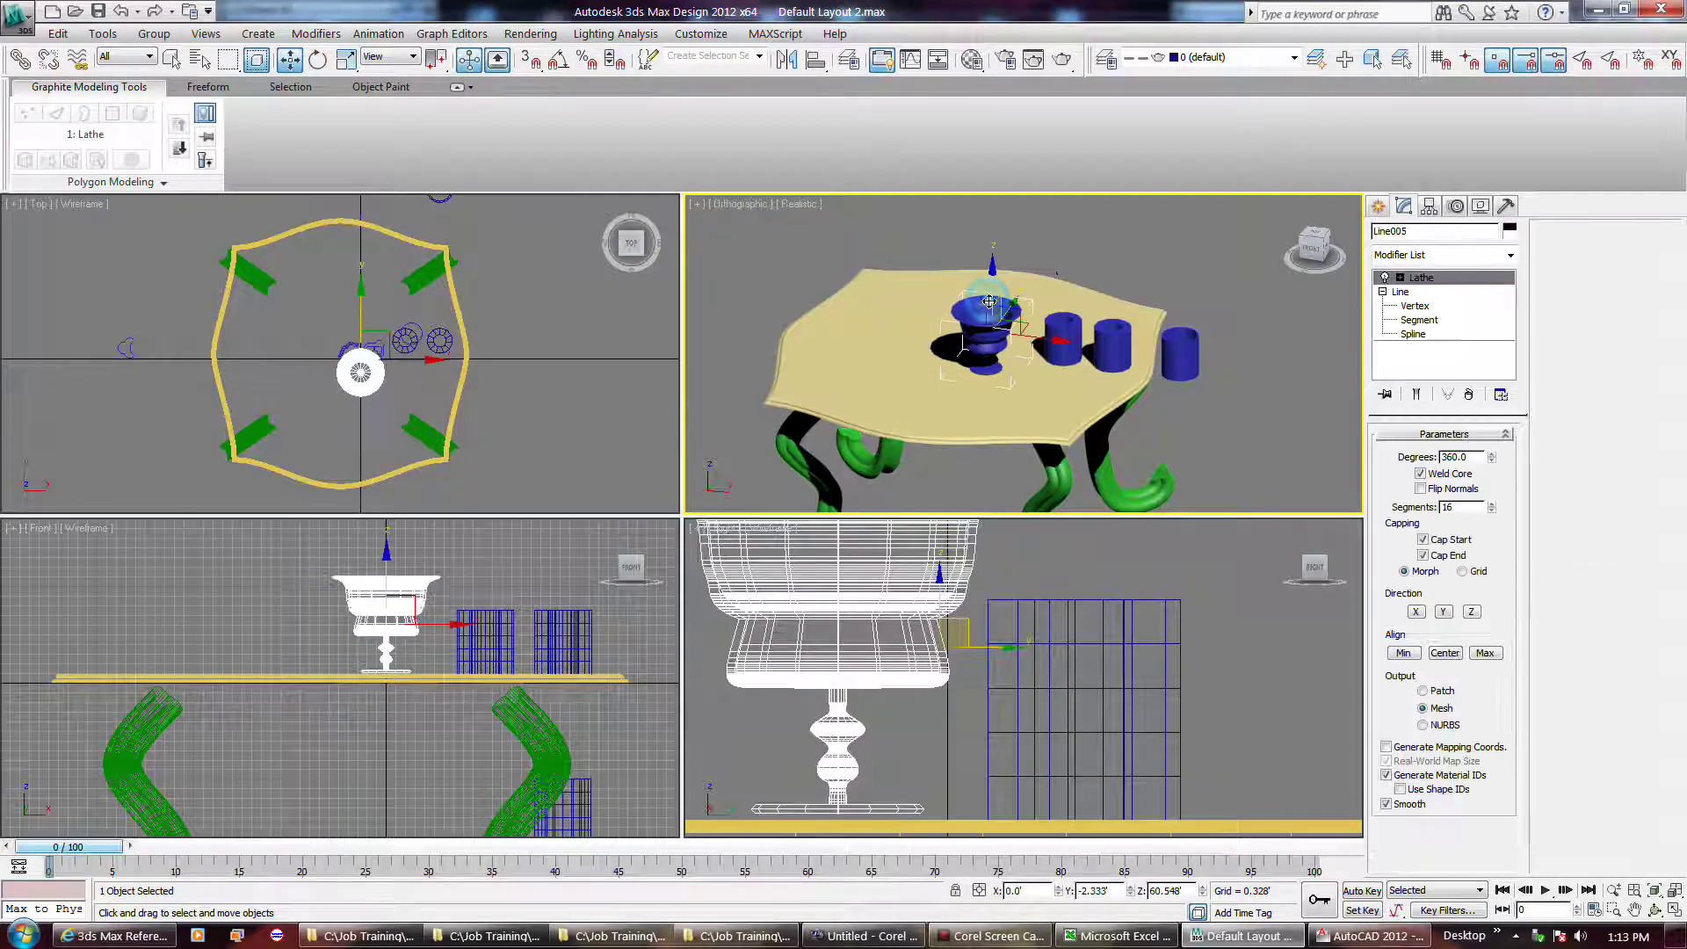
click(930, 254)
click(761, 57)
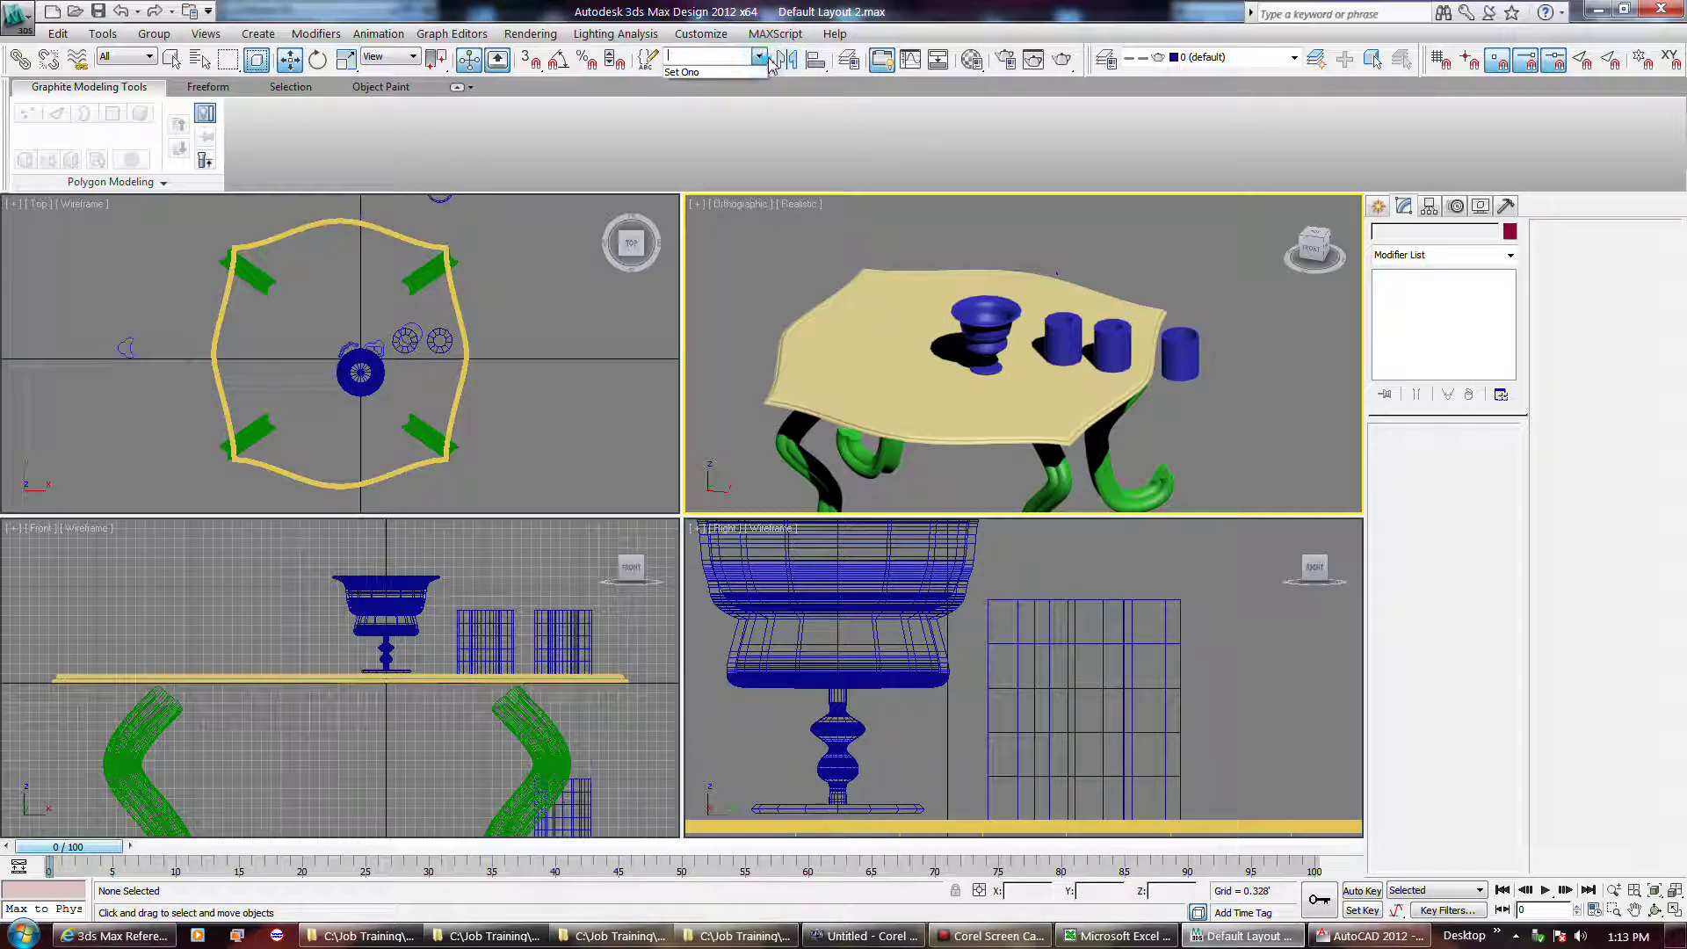
click(742, 72)
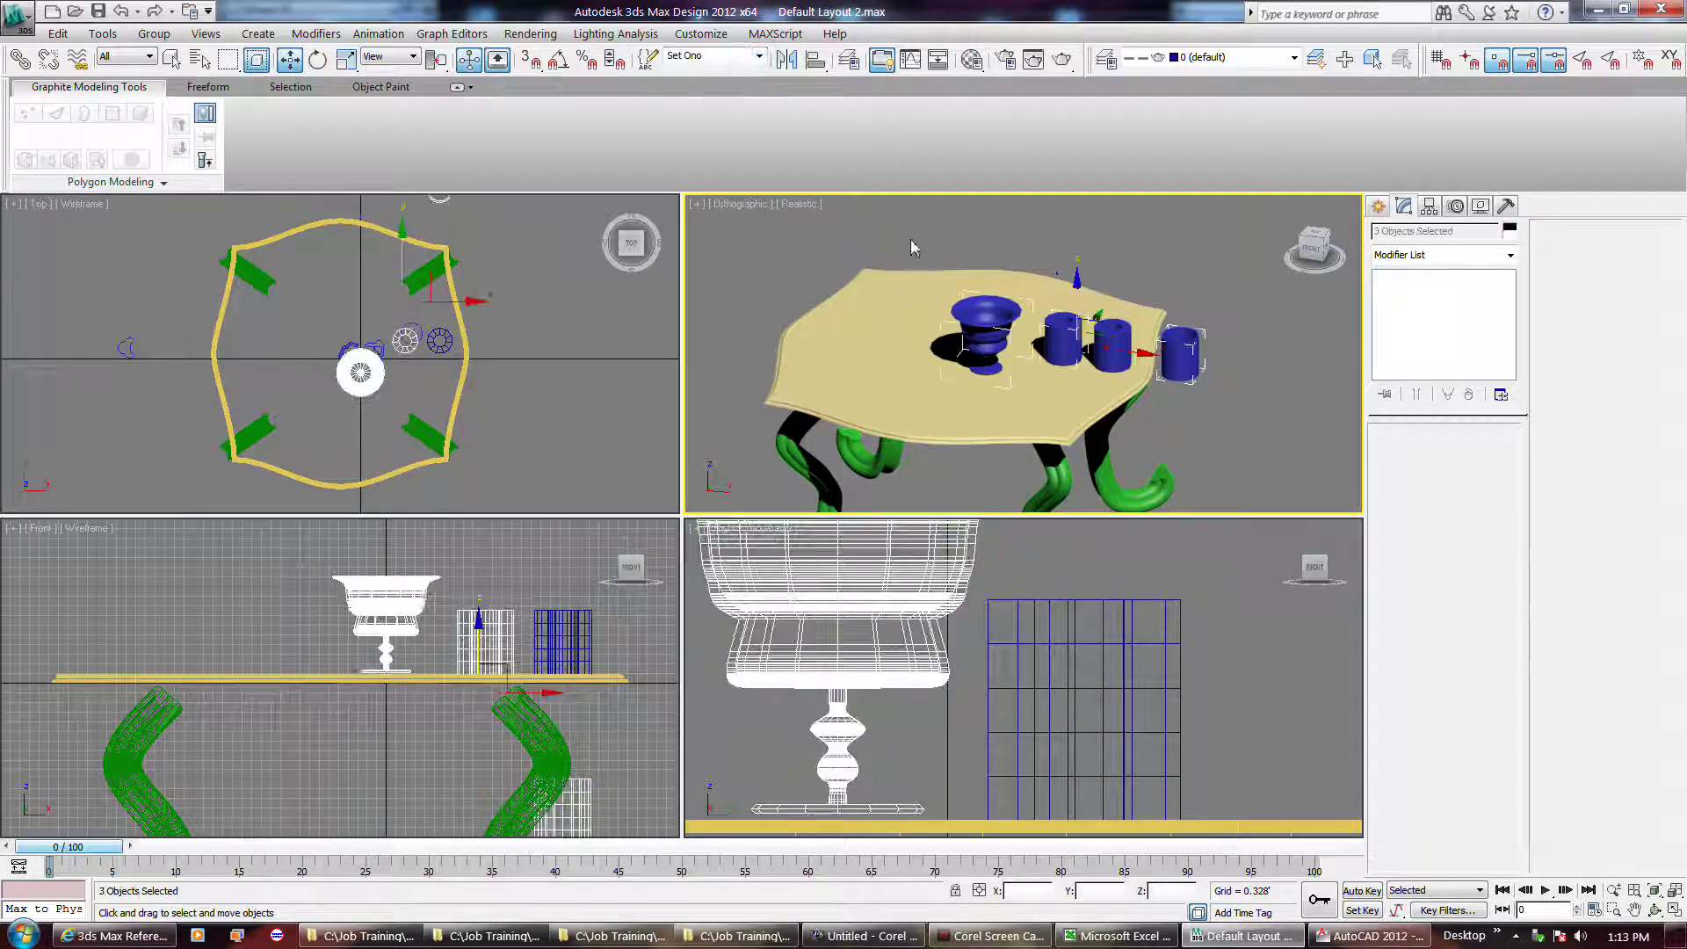